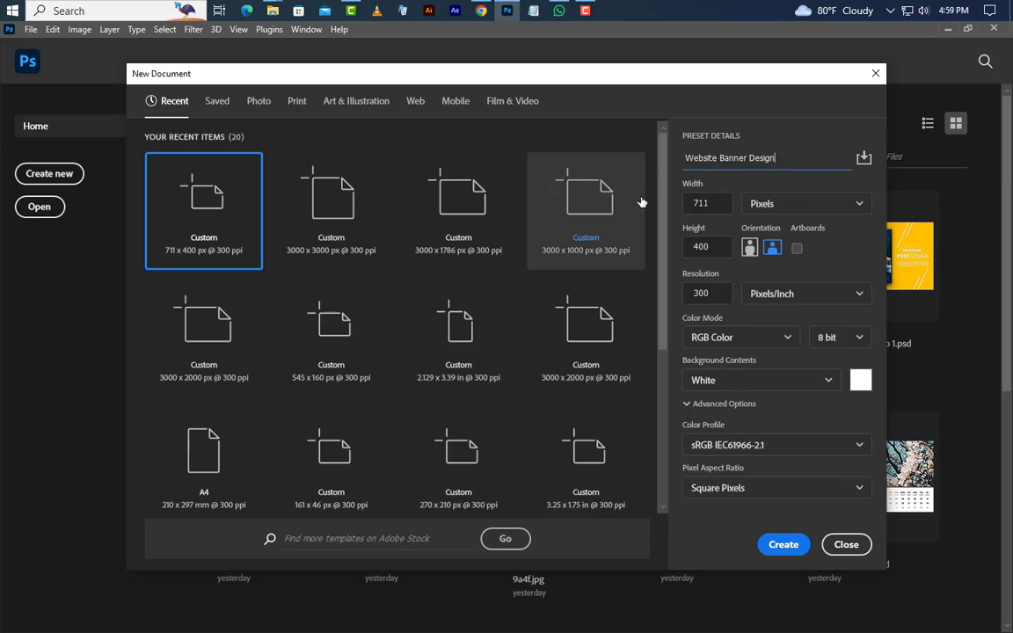
Create a 711 × 400 px, 300 ppi document named Website Banner Design
left_click(712, 204)
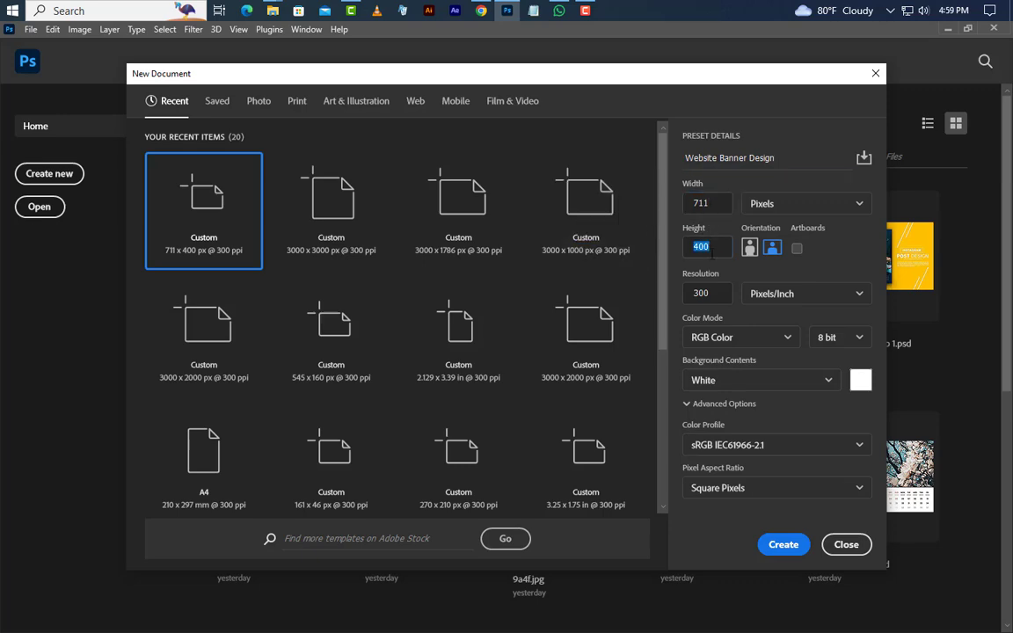
left_click(784, 544)
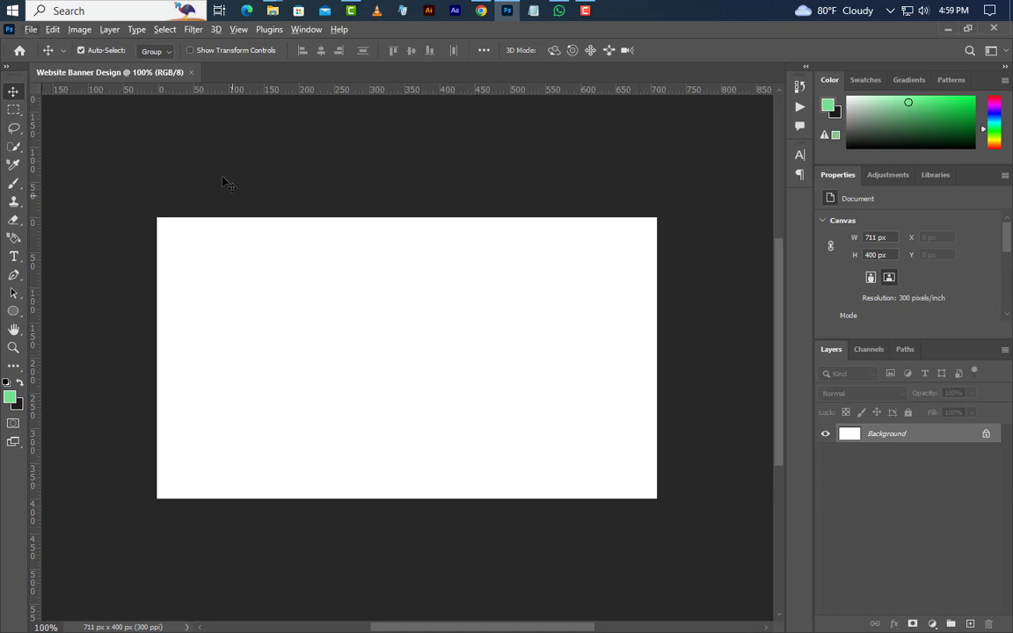
Resize the image to 3000 px wide and fit the canvas in view
left_click(79, 29)
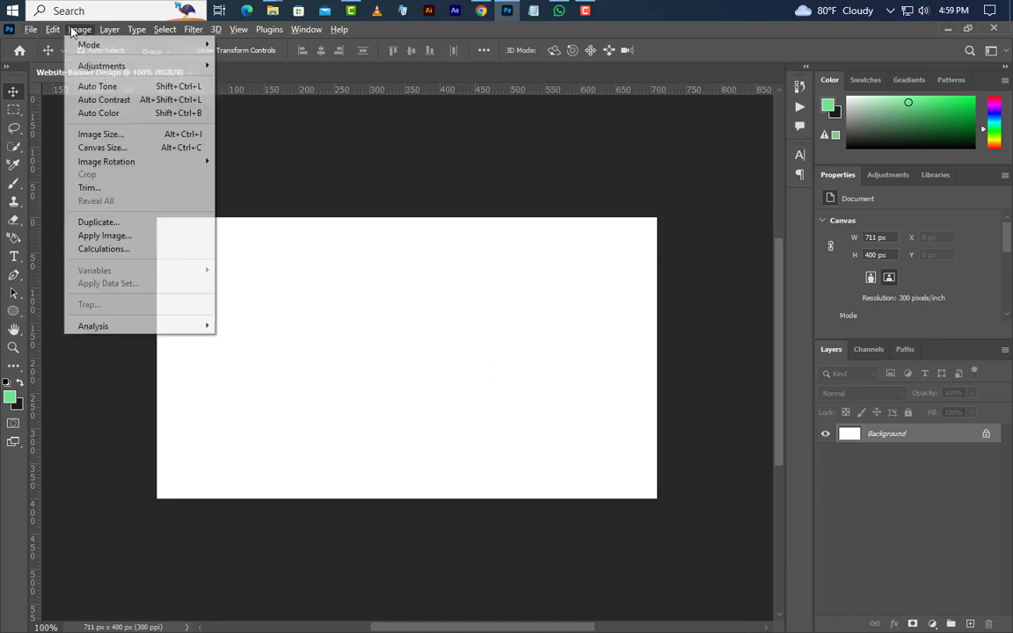
left_click(102, 134)
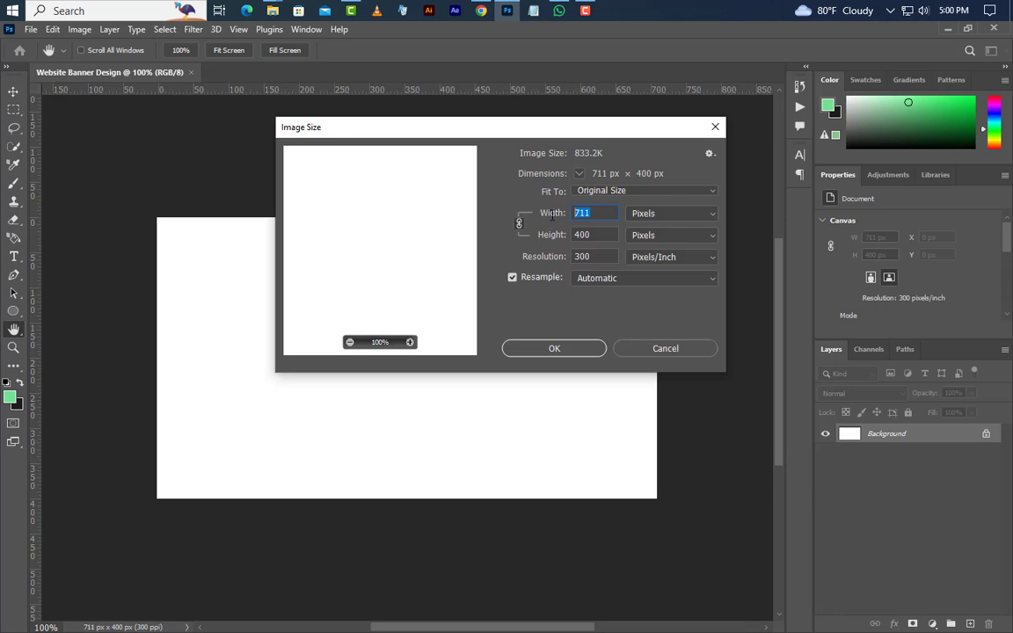
type("3000")
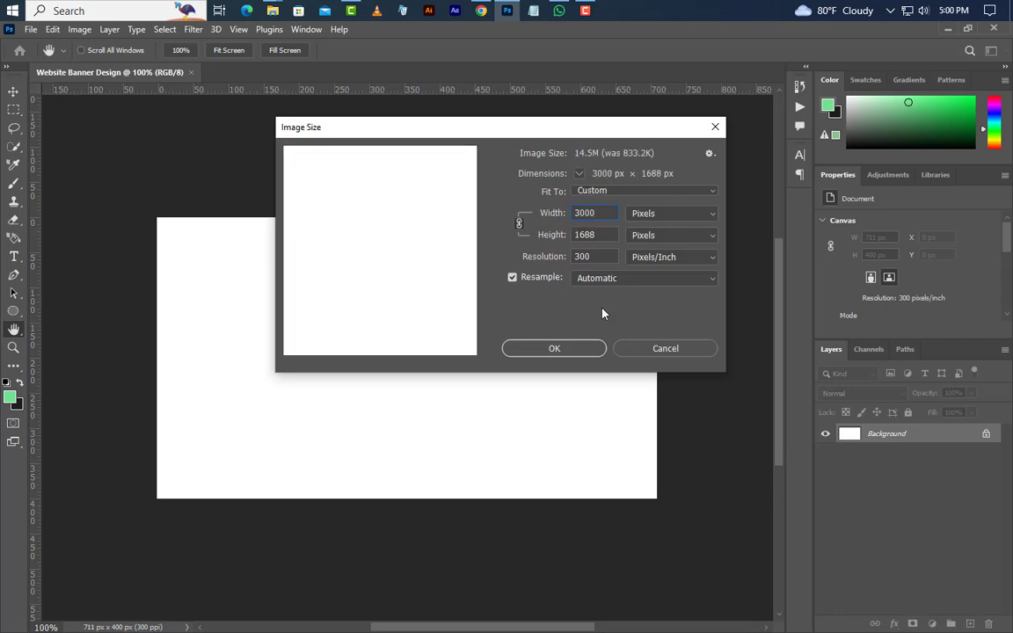
left_click(554, 348)
key("v")
key("ctrl+0")
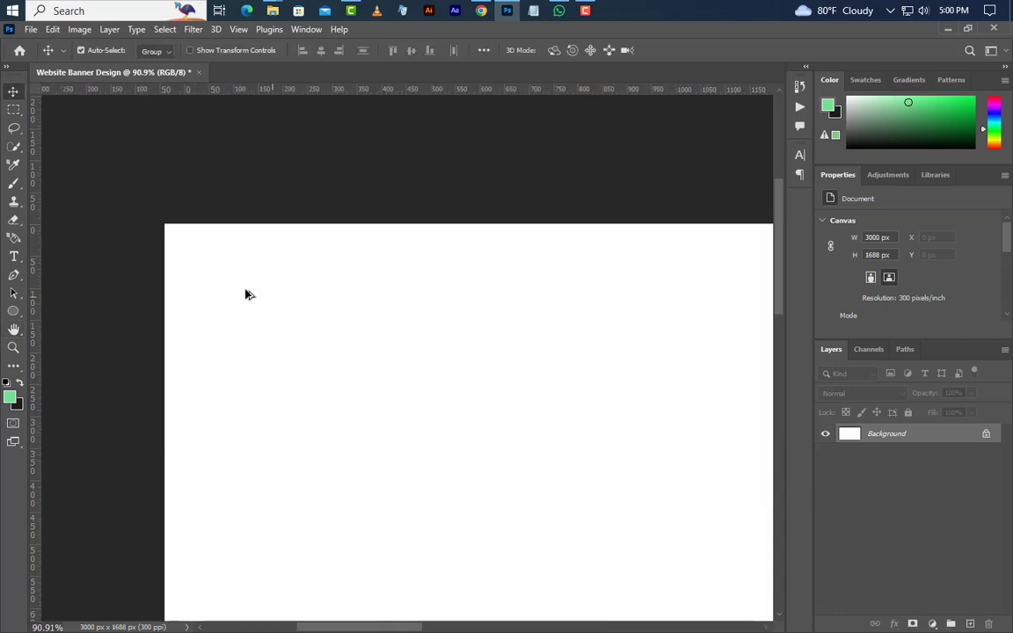
Add a New Guide Layout with margin guides on all four sides
left_click(238, 29)
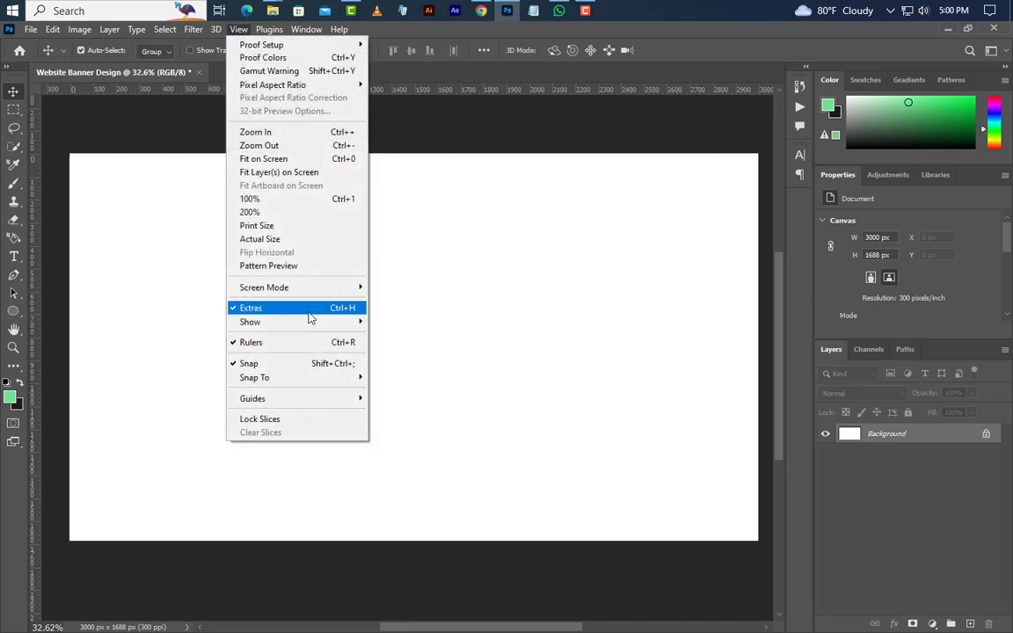
mouse_move(330, 400)
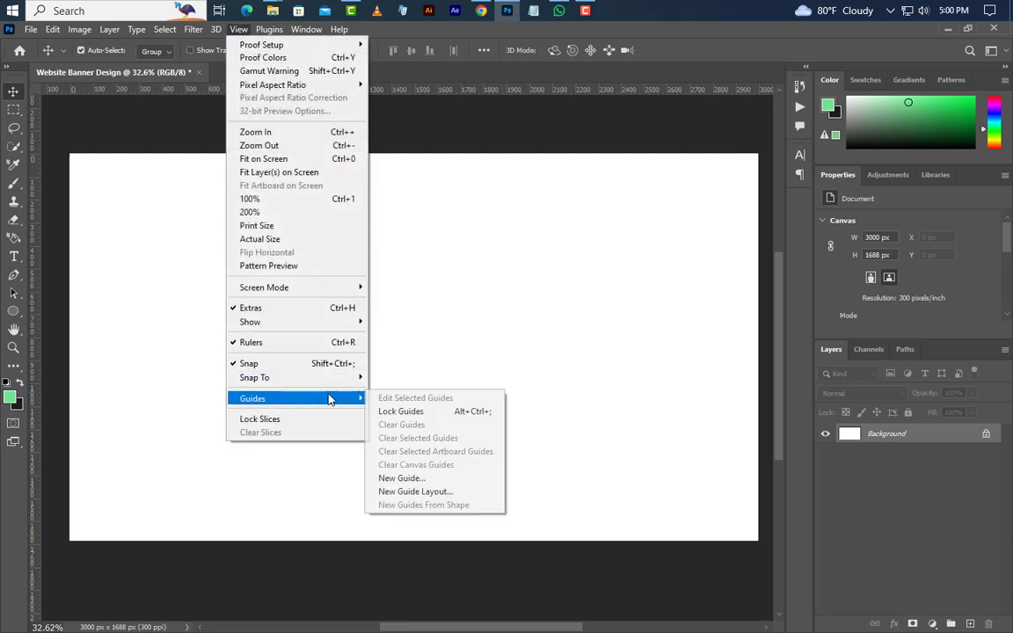
left_click(423, 490)
left_click(705, 425)
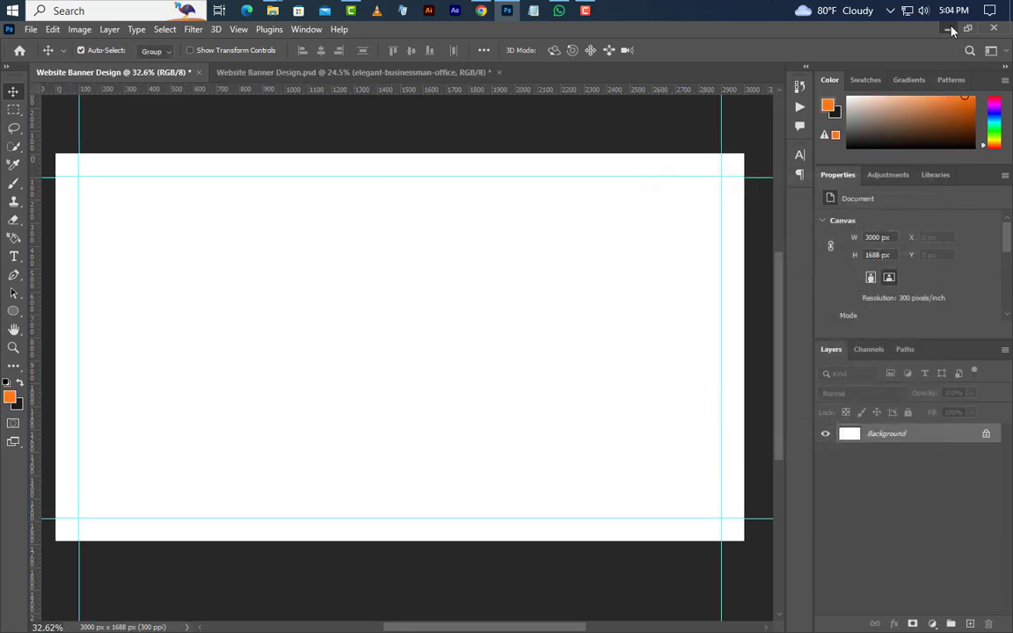
Place Office job.jpg into the banner, scaled and positioned to cover the canvas
left_click(947, 29)
left_click_drag(235, 162, 387, 376)
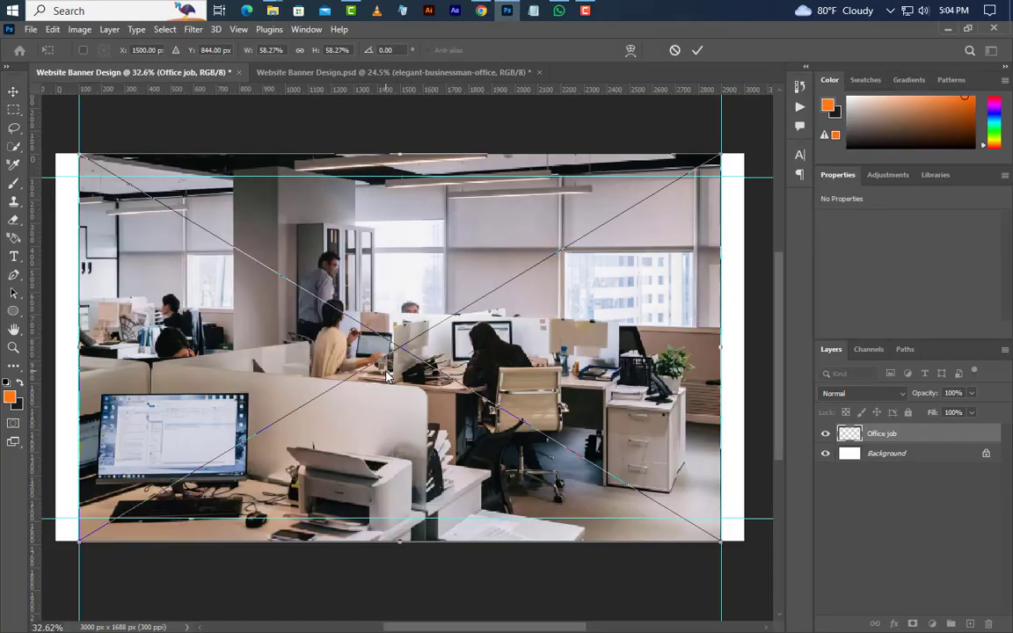
scroll(374, 428, "down", 3)
left_click_drag(490, 410, 473, 410)
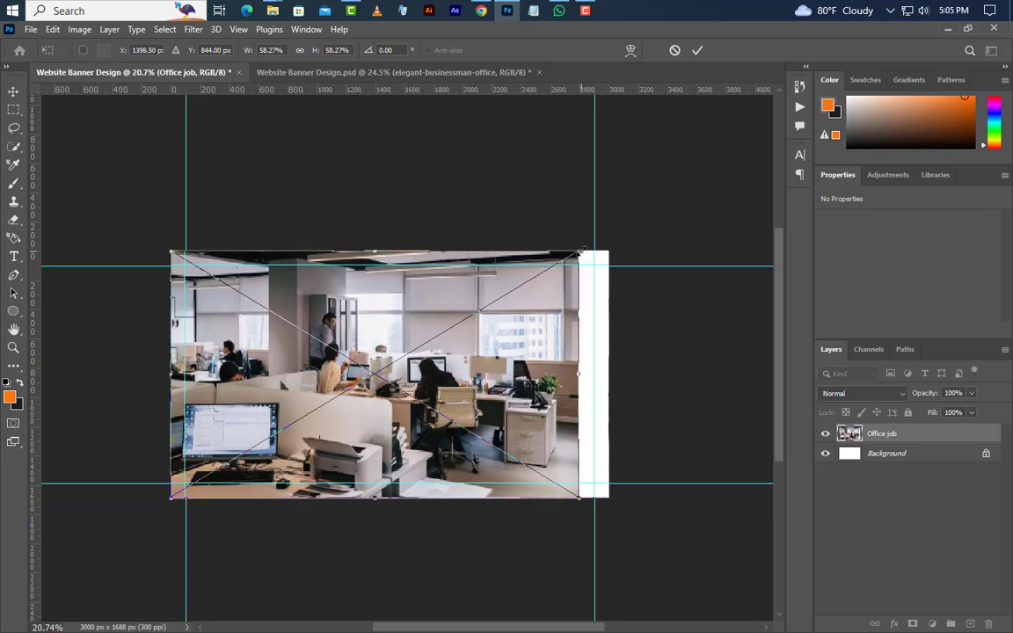
left_click_drag(580, 252, 627, 213)
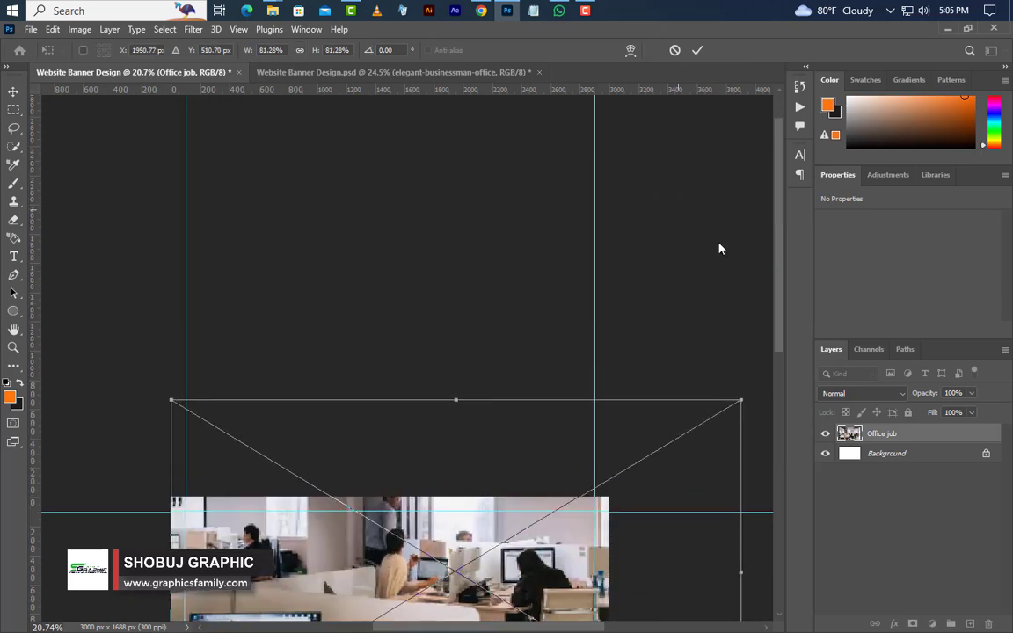
left_click_drag(777, 264, 771, 385)
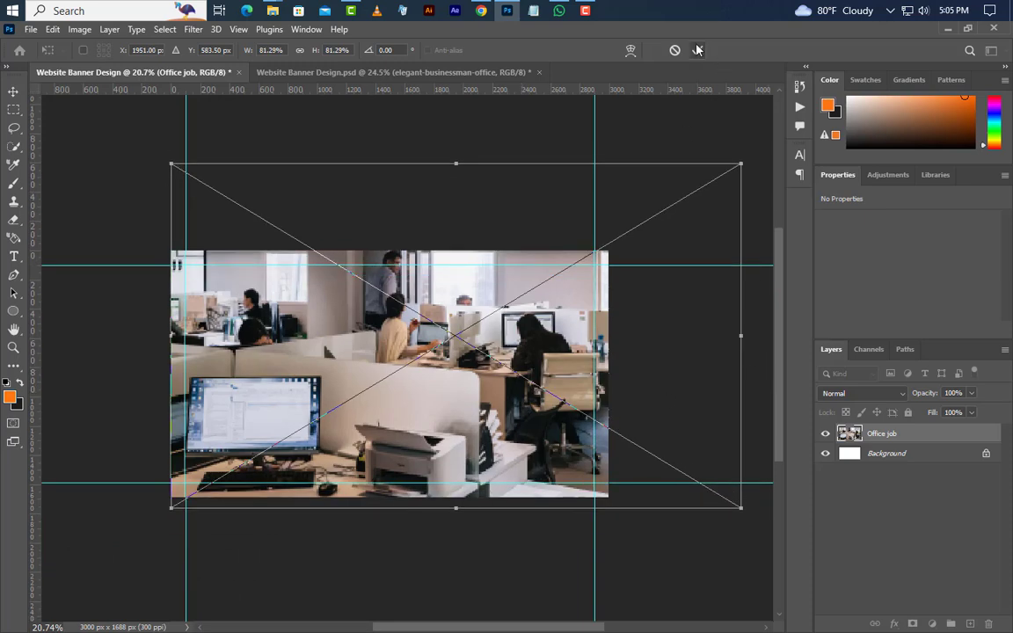
left_click(697, 51)
Apply a 10 px Gaussian Blur smart filter to the office photo
left_click(193, 29)
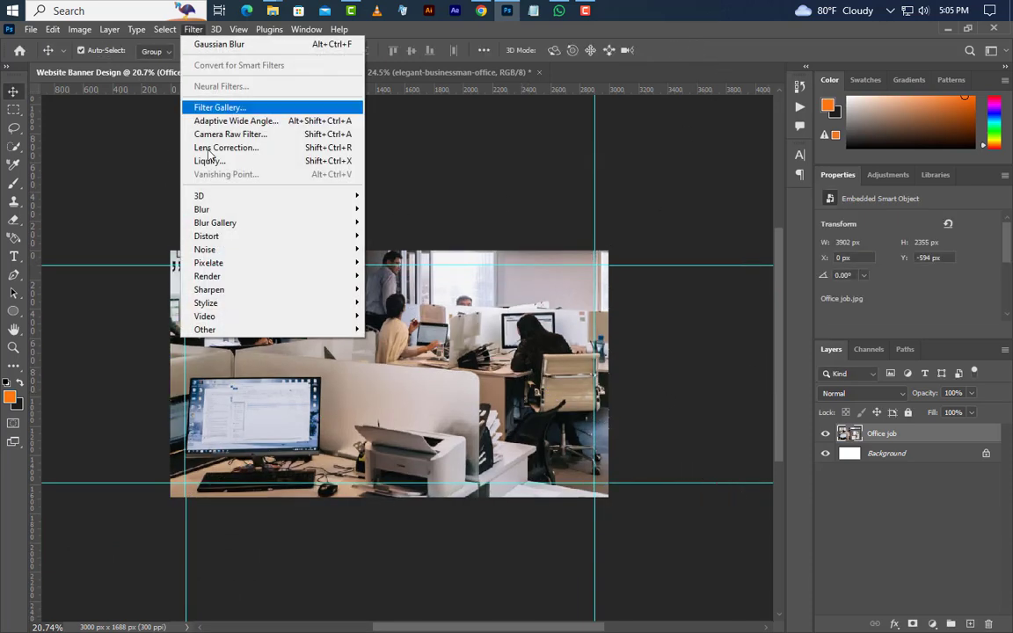
mouse_move(211, 212)
left_click(387, 261)
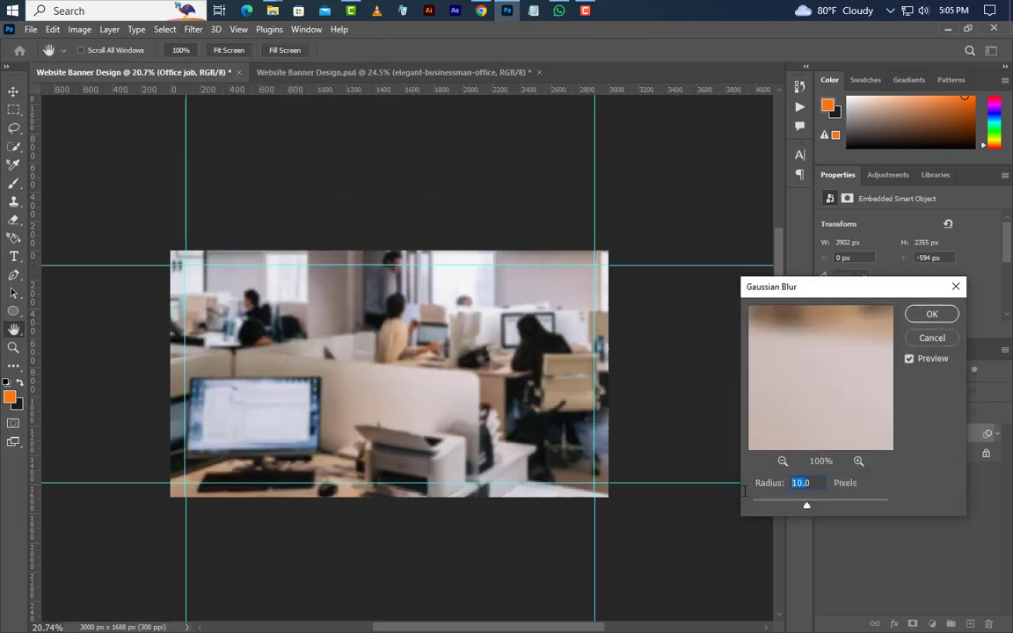
left_click(932, 315)
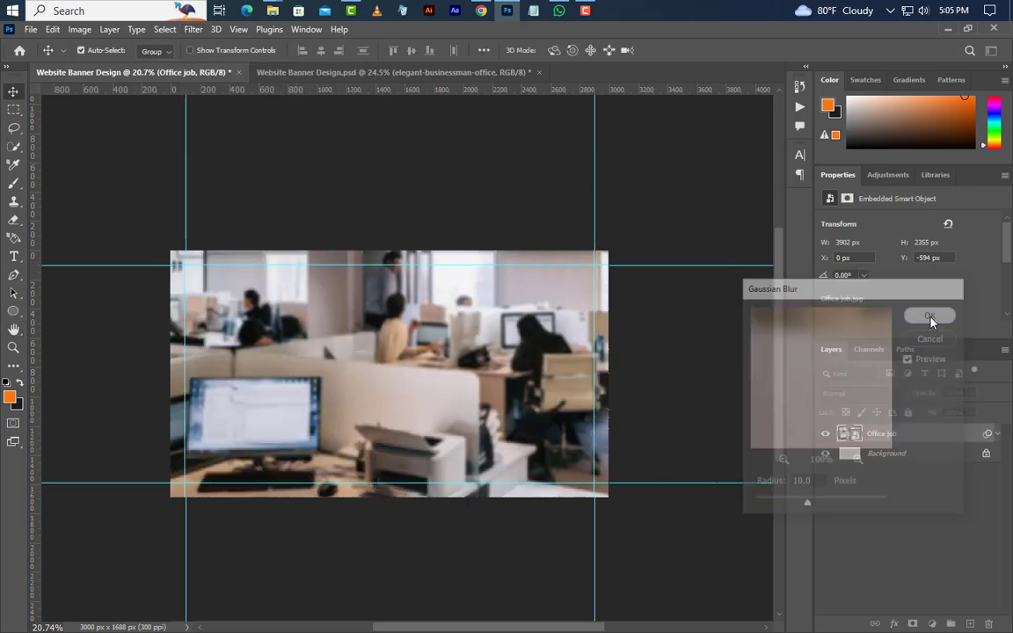
Switch to the Rectangle Tool
left_click(12, 311)
right_click(9, 314)
left_click(61, 283)
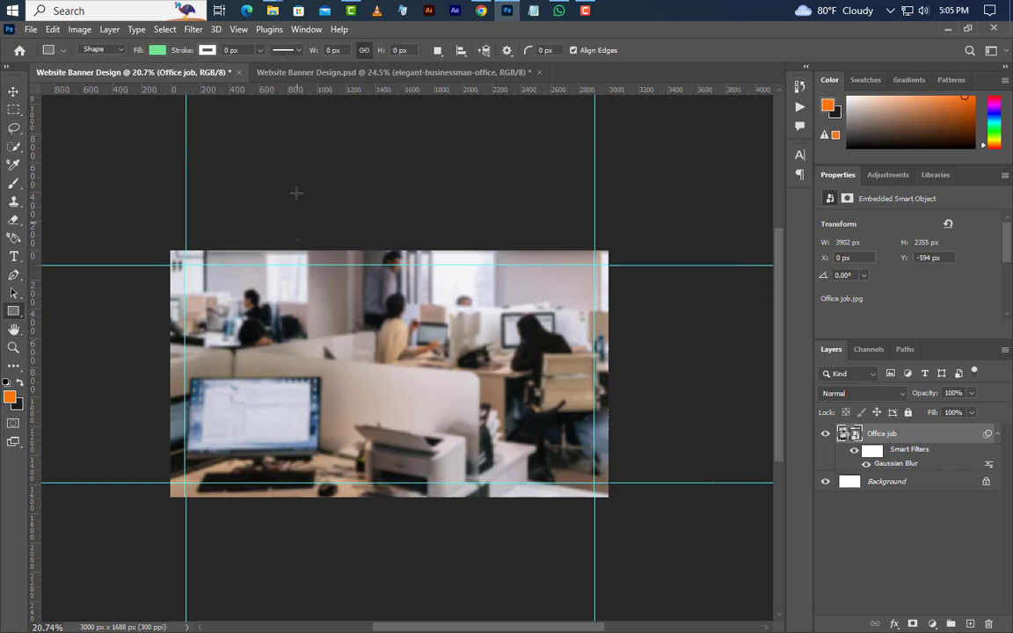
Draw a rectangle 4000 px tall across the middle of the banner
left_click_drag(295, 187, 480, 602)
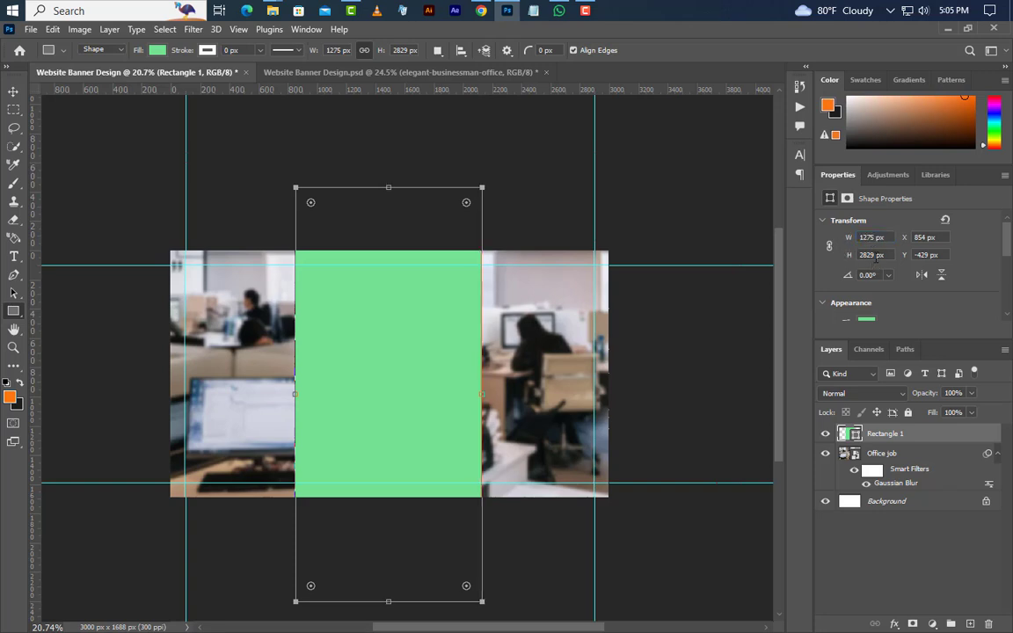
type("4000")
key("Return")
Rotate the rectangle to -45° and reposition it as a diagonal band across the canvas
right_click(394, 378)
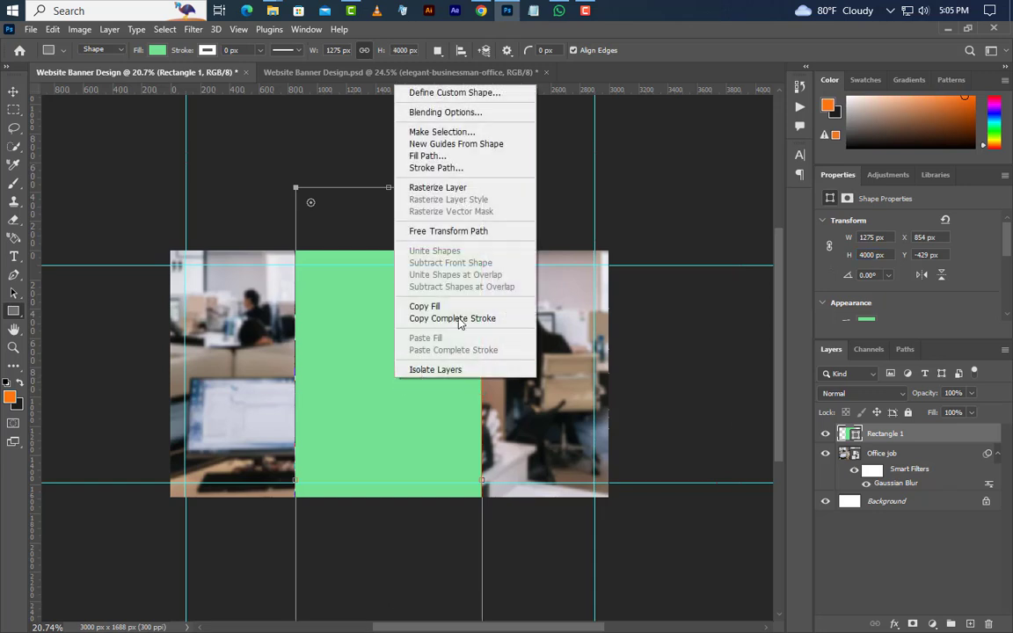
left_click(475, 230)
left_click_drag(475, 228, 419, 94)
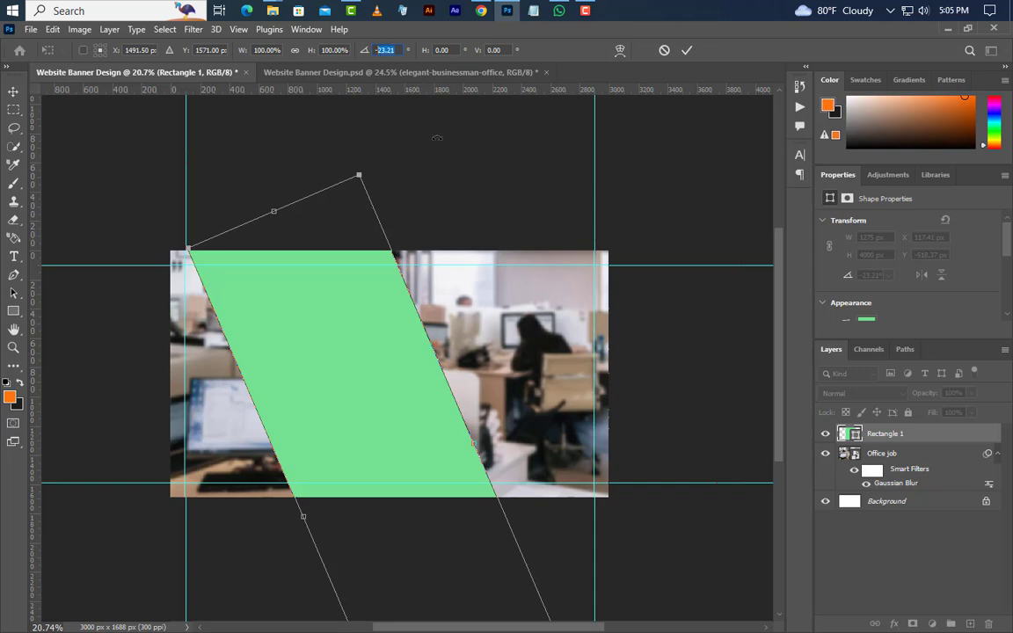
type("-45")
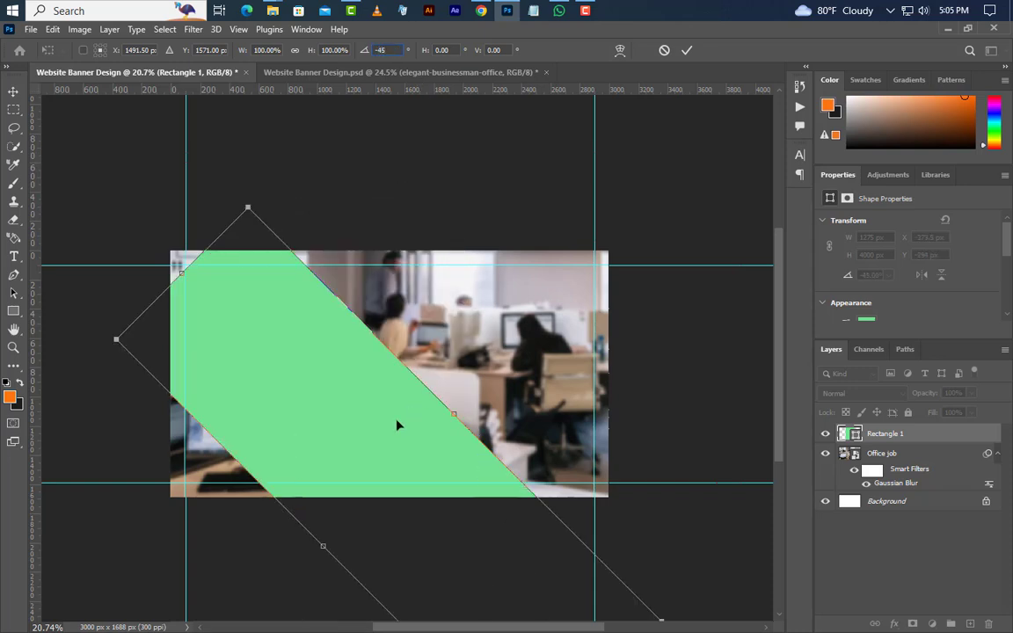
left_click_drag(397, 426, 398, 320)
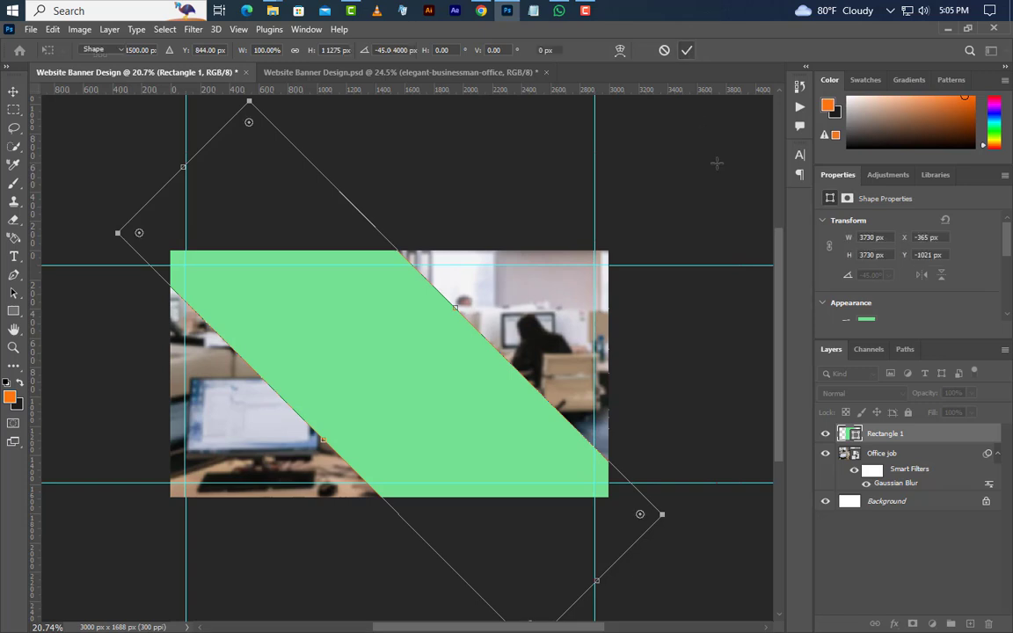
key("Return")
key("ctrl+a")
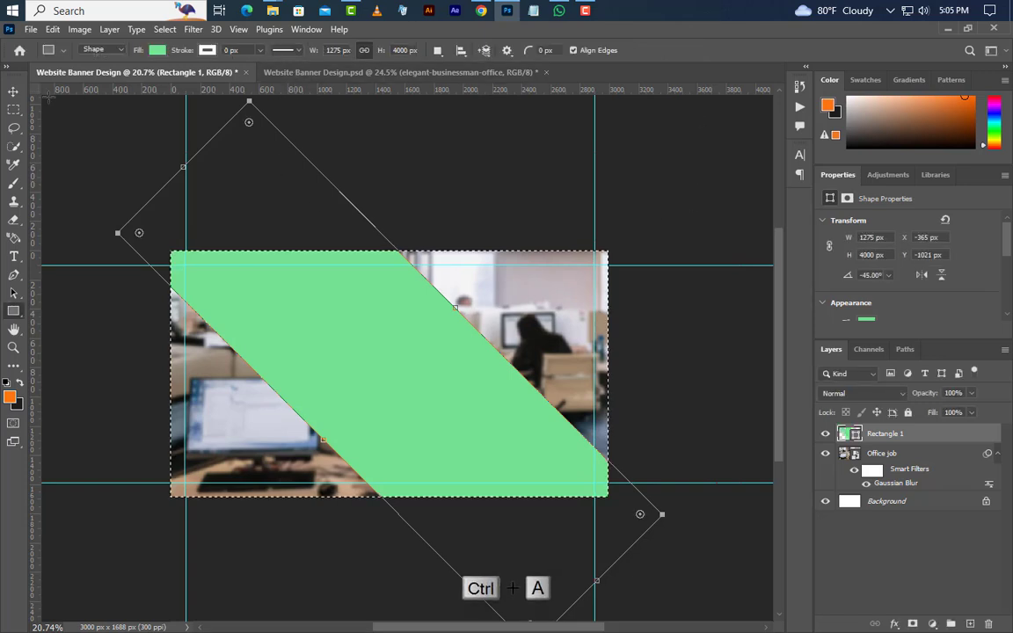
left_click(14, 92)
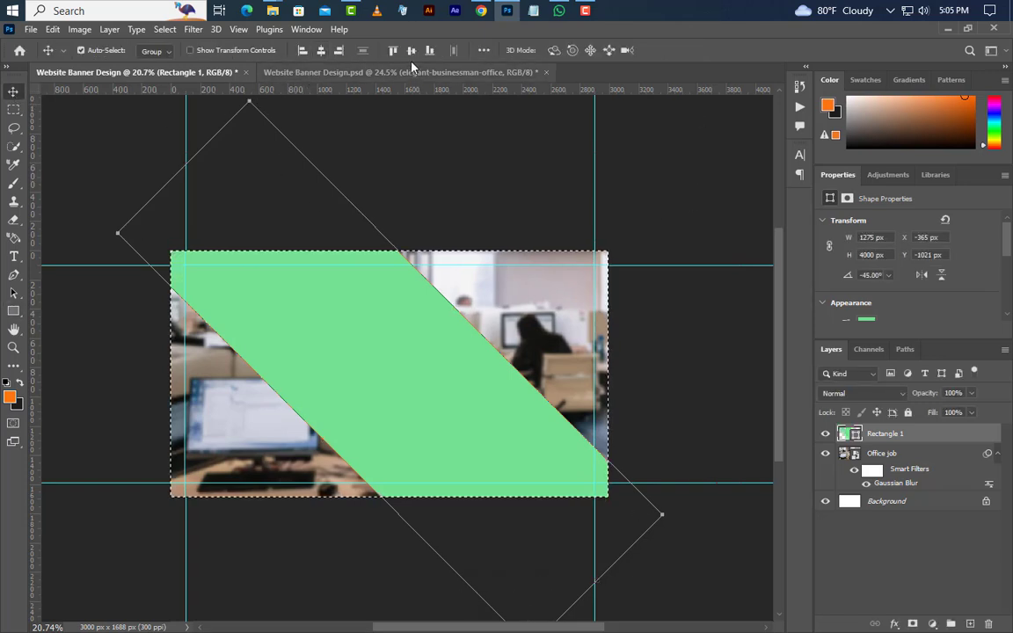
left_click(165, 29)
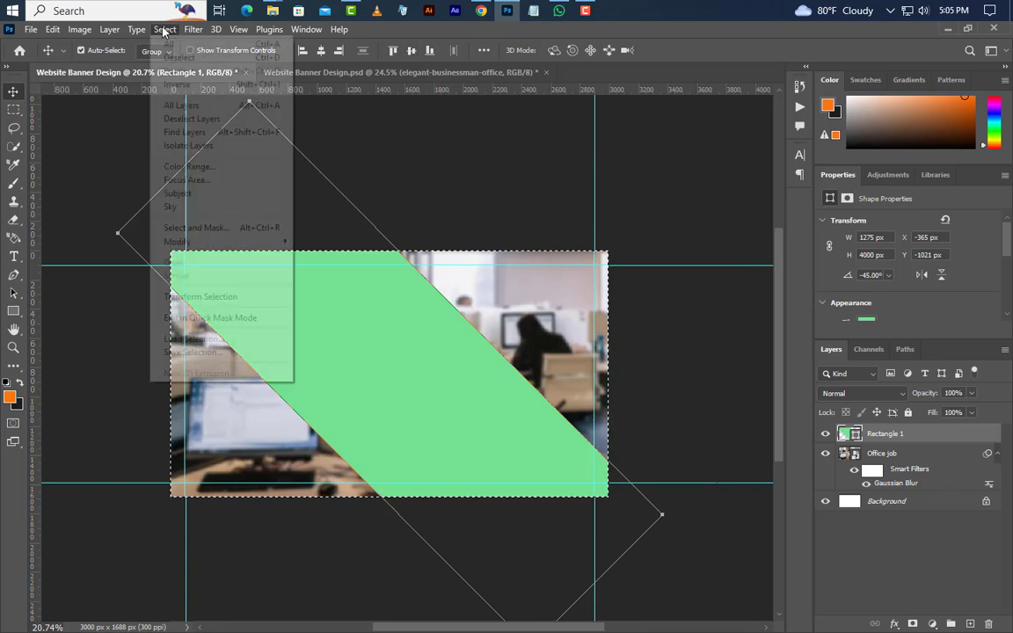
left_click(180, 57)
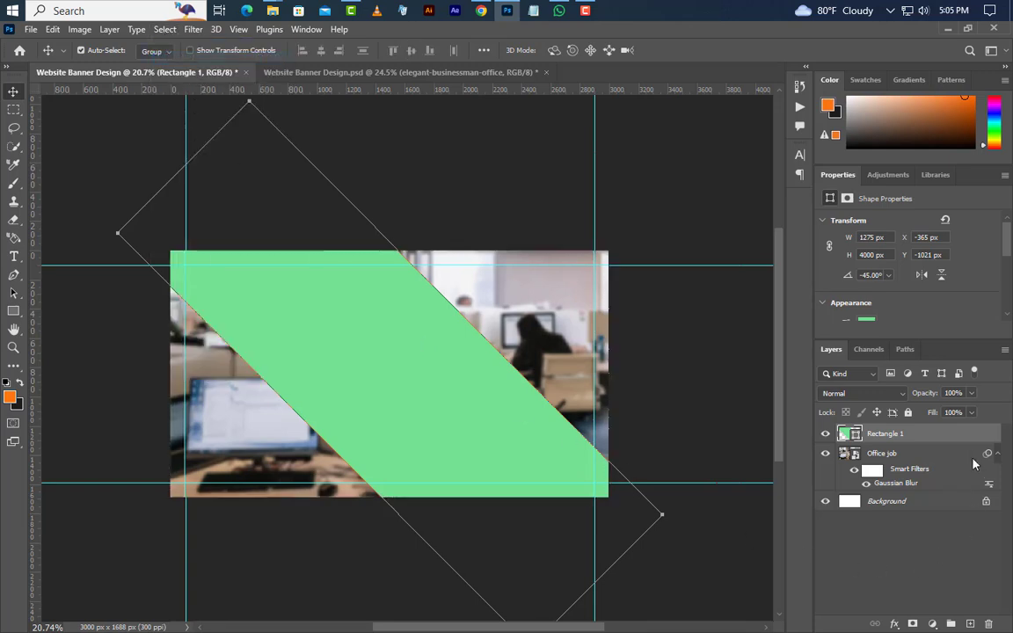
Fill the band orange ff7515 at 85% opacity and start duplicating Rectangle 1
double_click(858, 436)
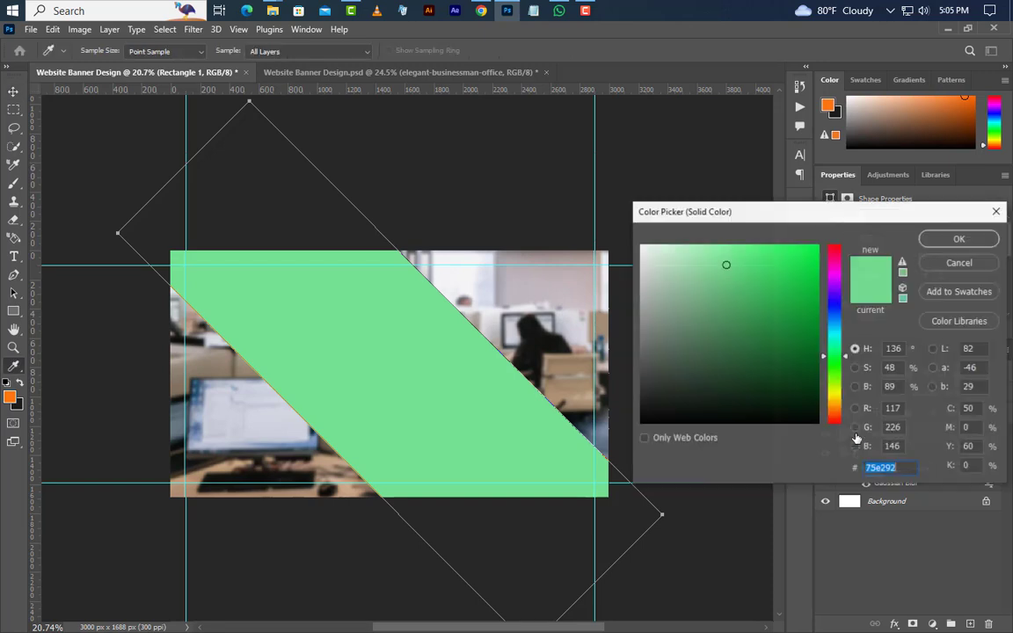
left_click(10, 397)
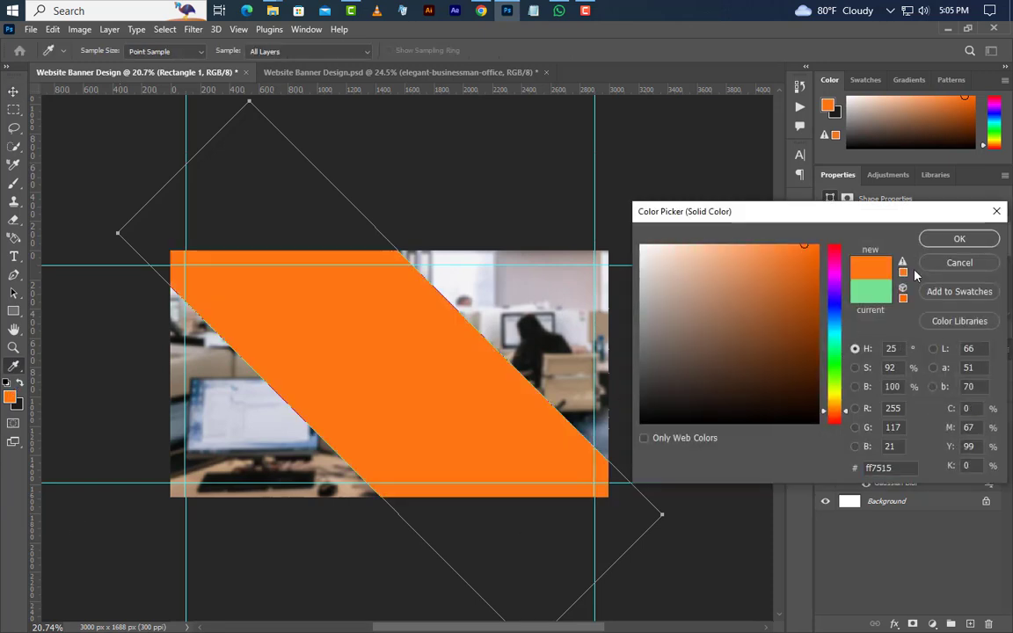
left_click(960, 238)
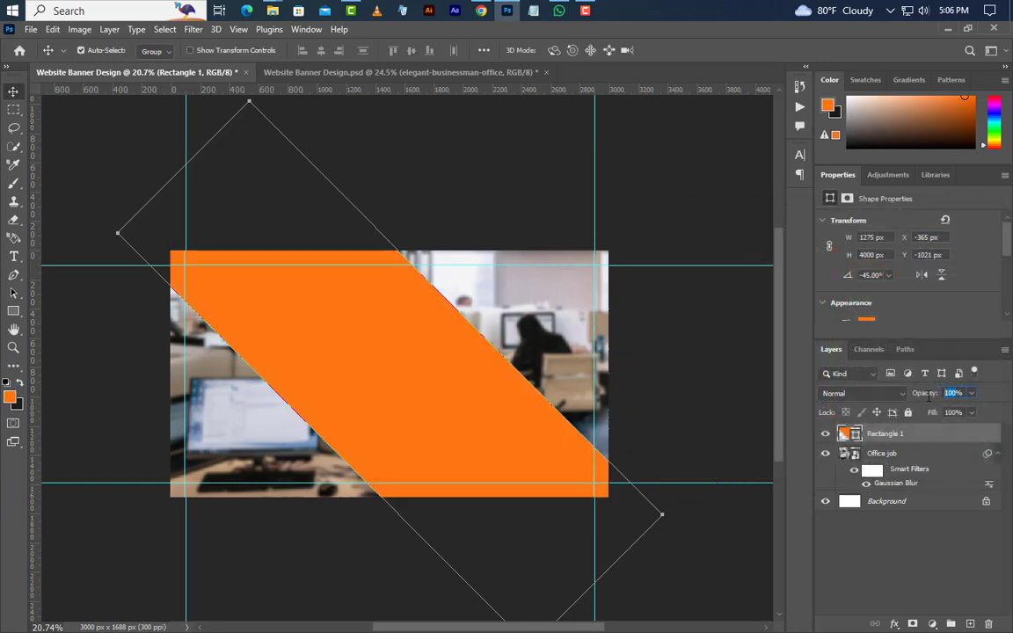
type("85")
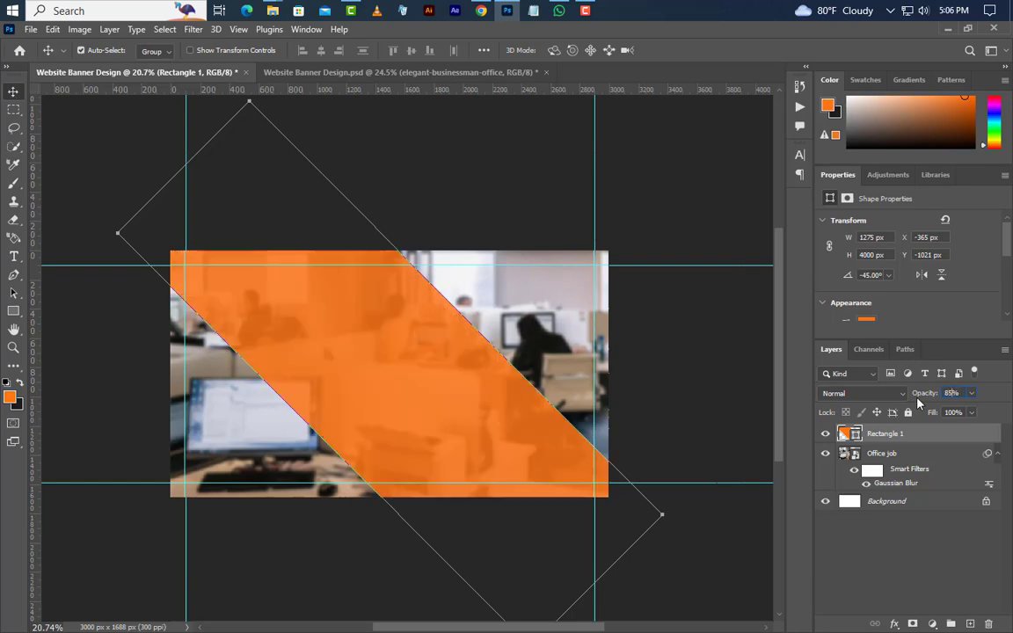
right_click(939, 442)
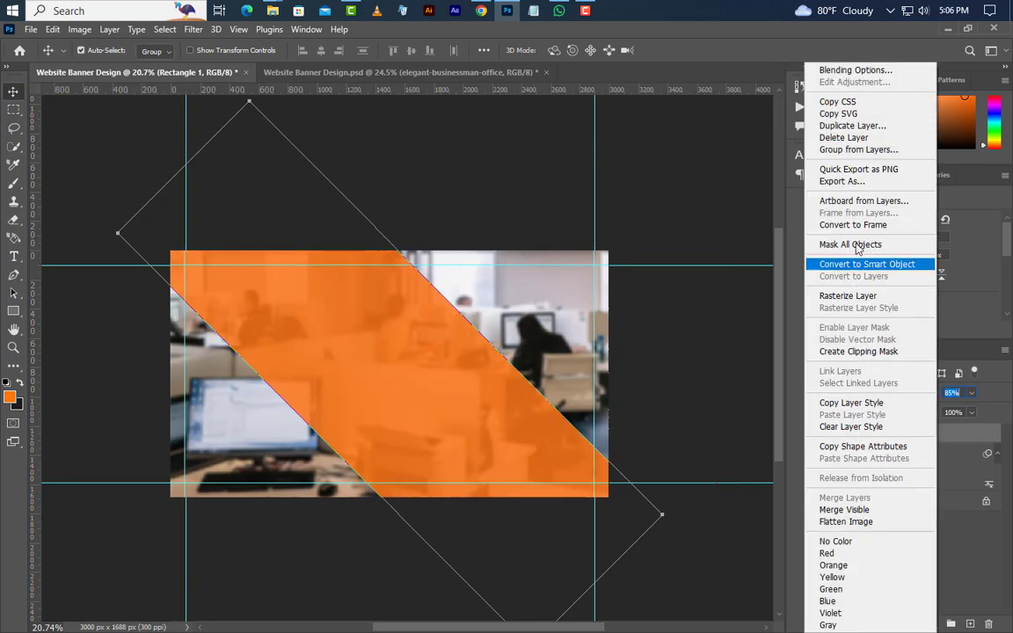
left_click(853, 126)
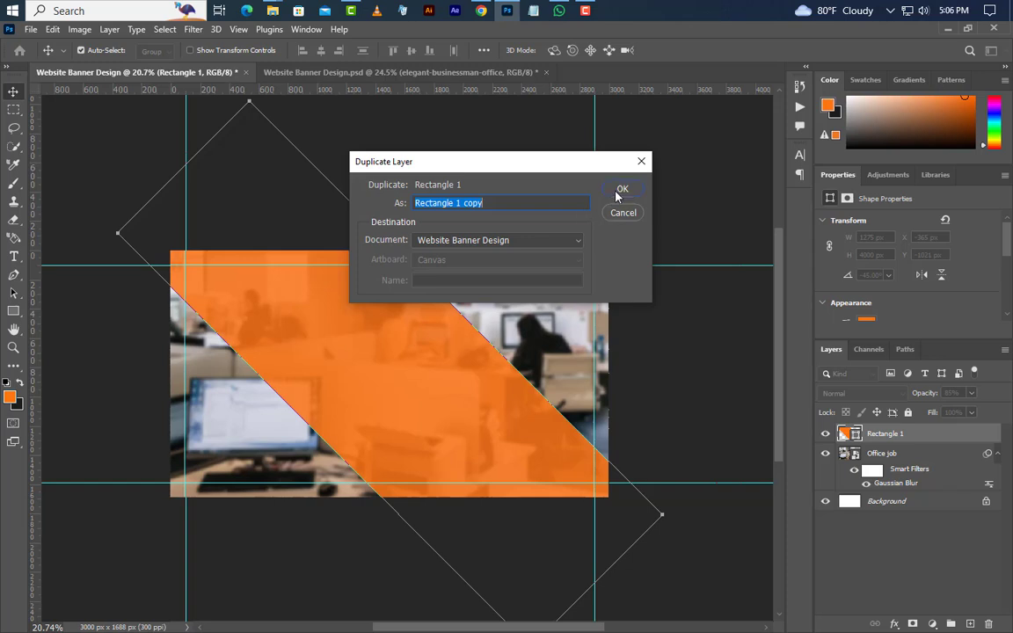
Move the Rectangle 1 copy up-right, fill it c7c5c5, at 80% opacity in Screen mode
left_click(617, 192)
left_click_drag(427, 406, 718, 463)
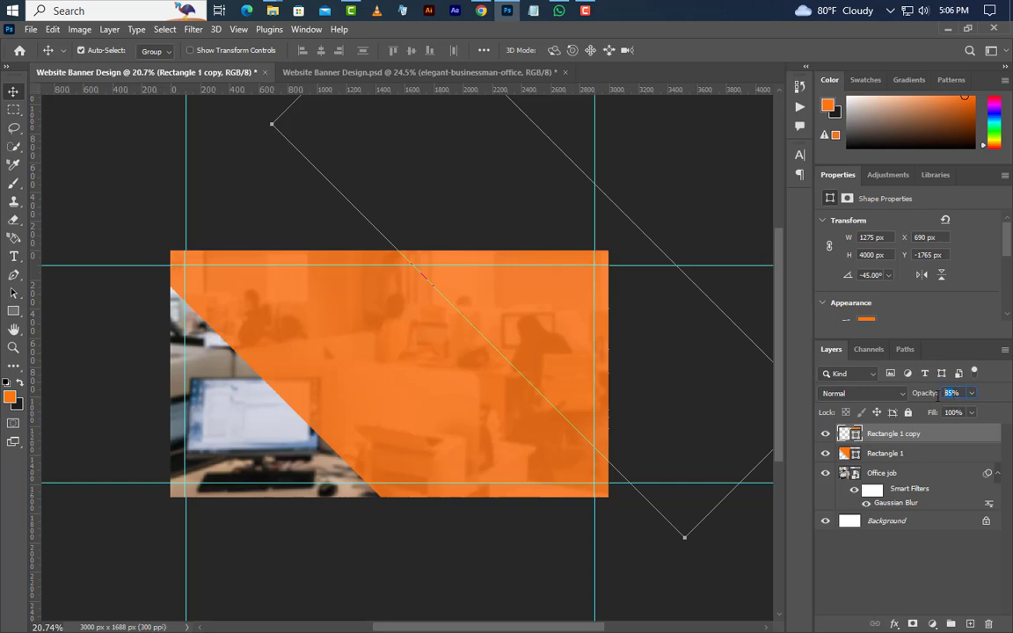
type("80")
double_click(856, 435)
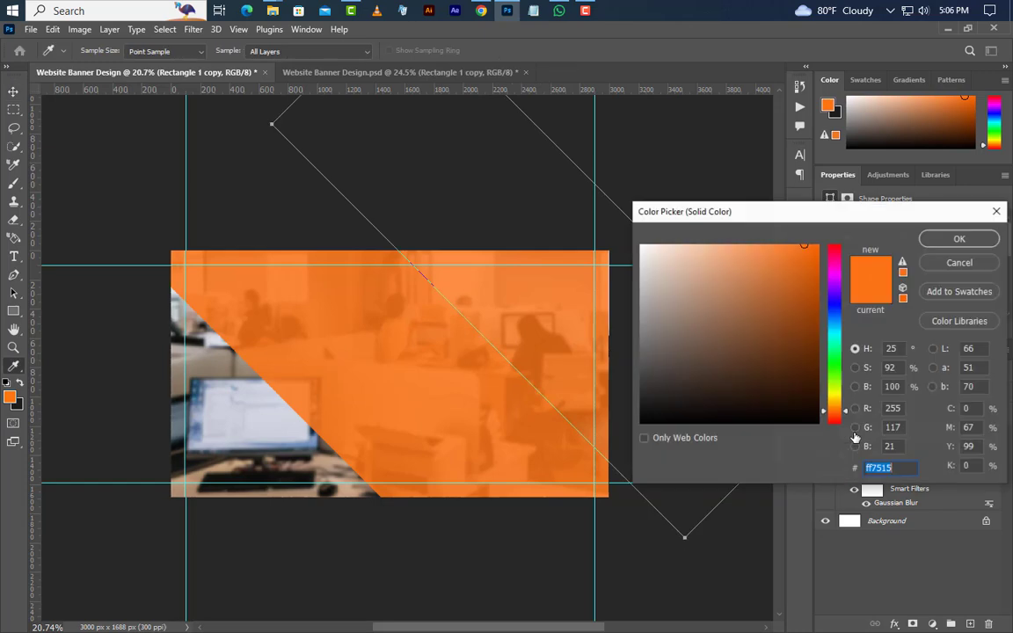
type("c7c5c5")
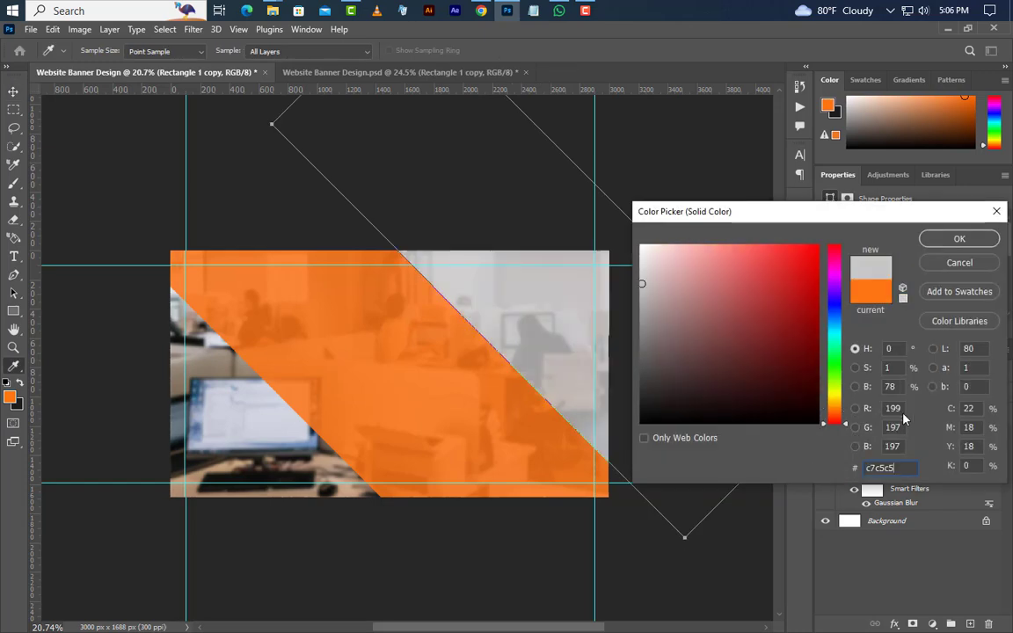
left_click(972, 245)
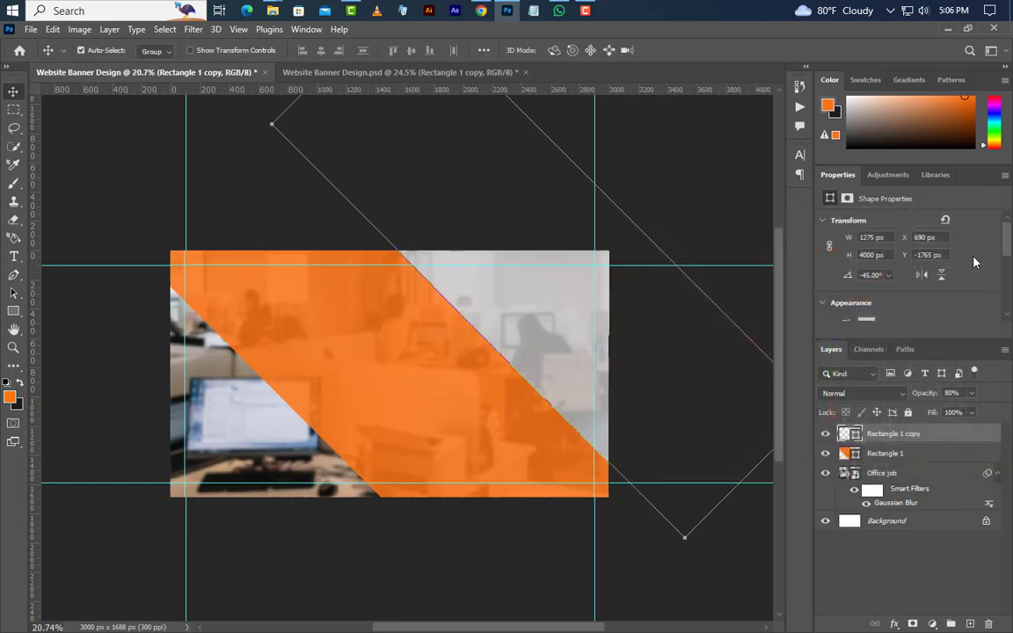
left_click(879, 395)
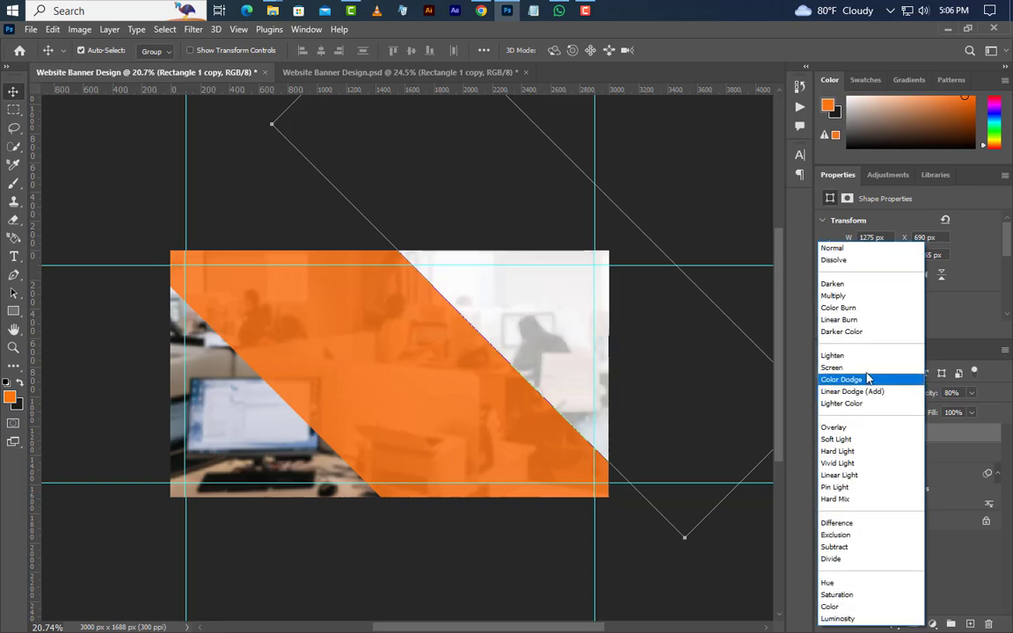
left_click(862, 364)
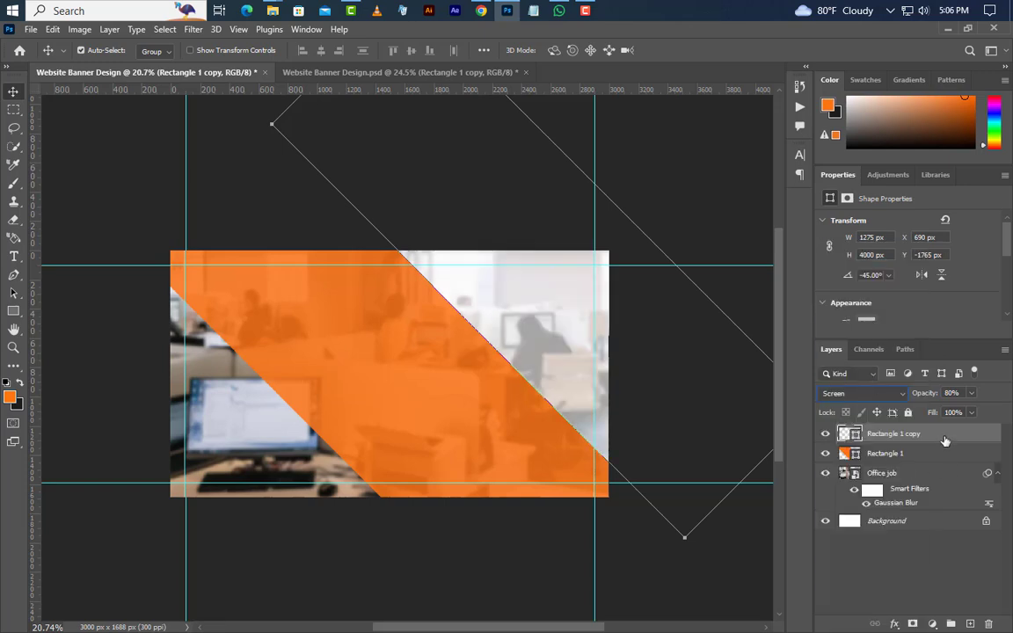
right_click(851, 433)
Duplicate the band, move the copy to the lower-left, and fill it dark grey 1c1c1c
left_click(877, 125)
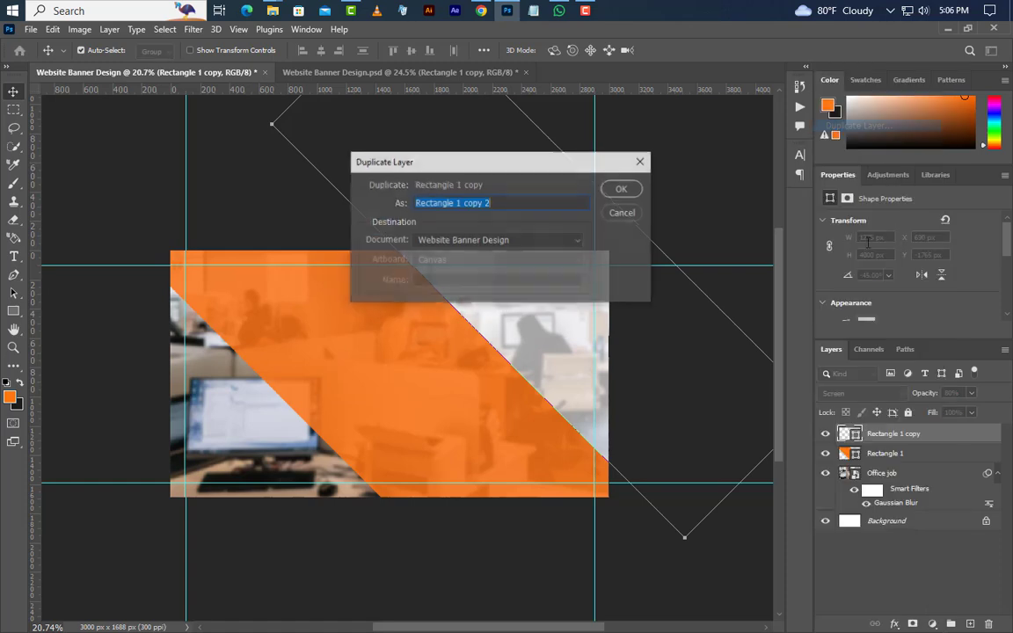
left_click(619, 190)
left_click_drag(552, 335, 186, 495)
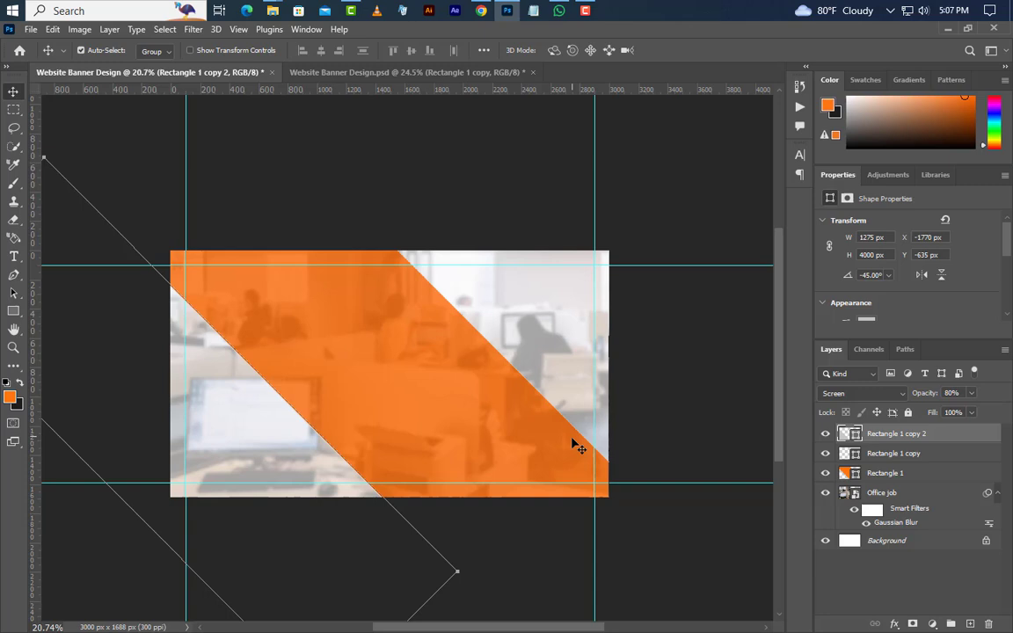
double_click(857, 436)
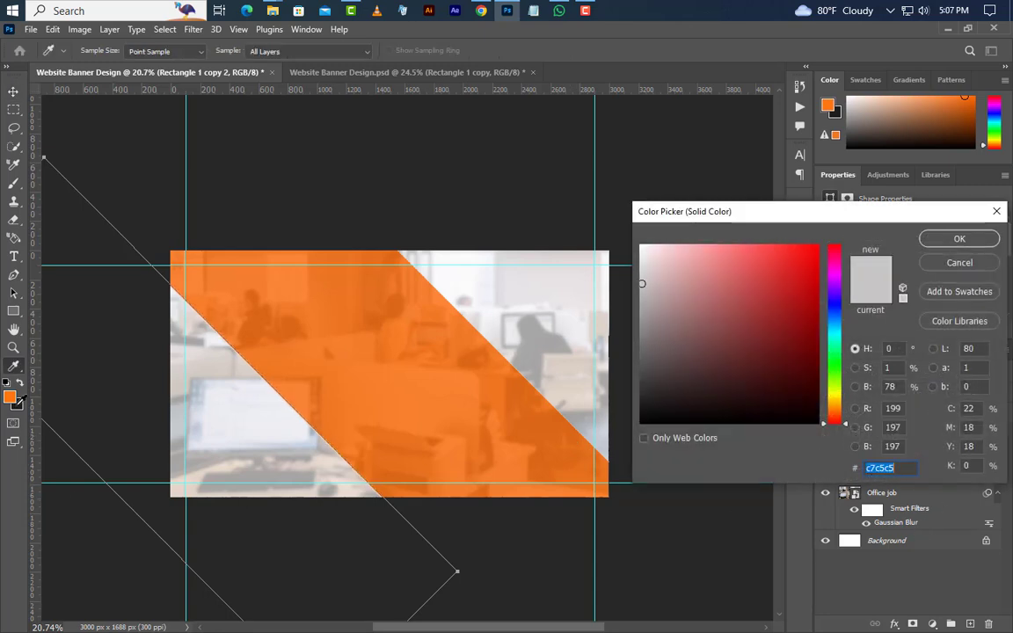
type("1c1c1c")
left_click(973, 242)
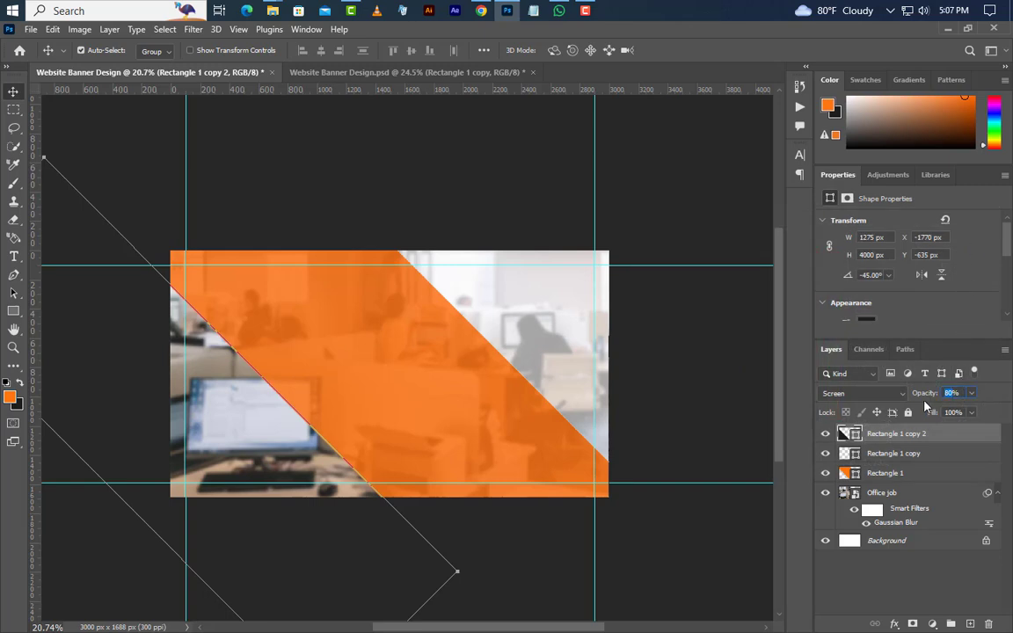
Set the dark band to 90% Multiply and draw a thin 57 × 1257 px rectangle
type("90")
left_click(878, 395)
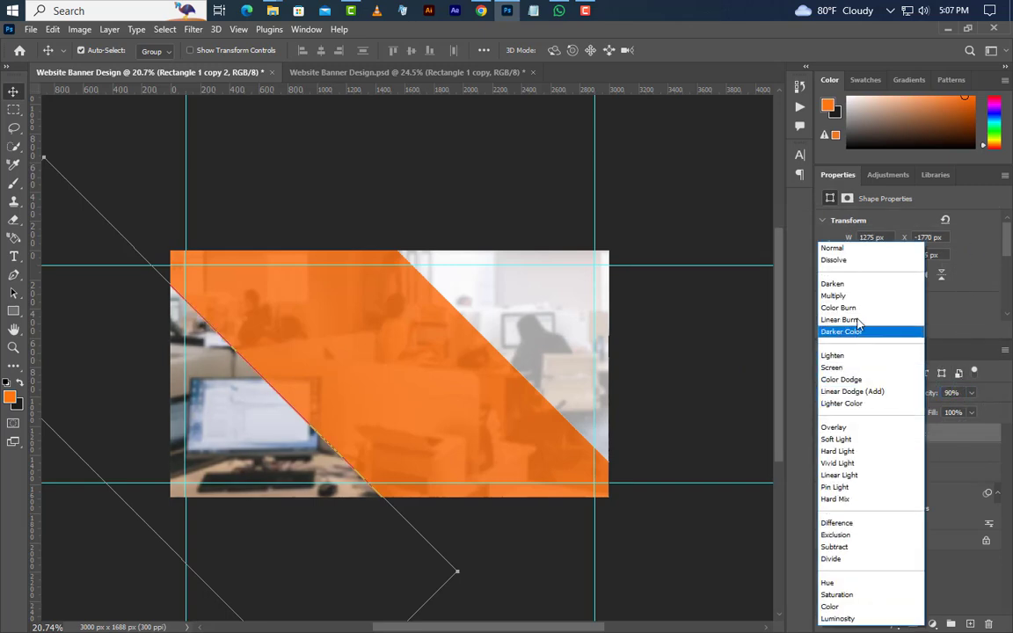
left_click(836, 296)
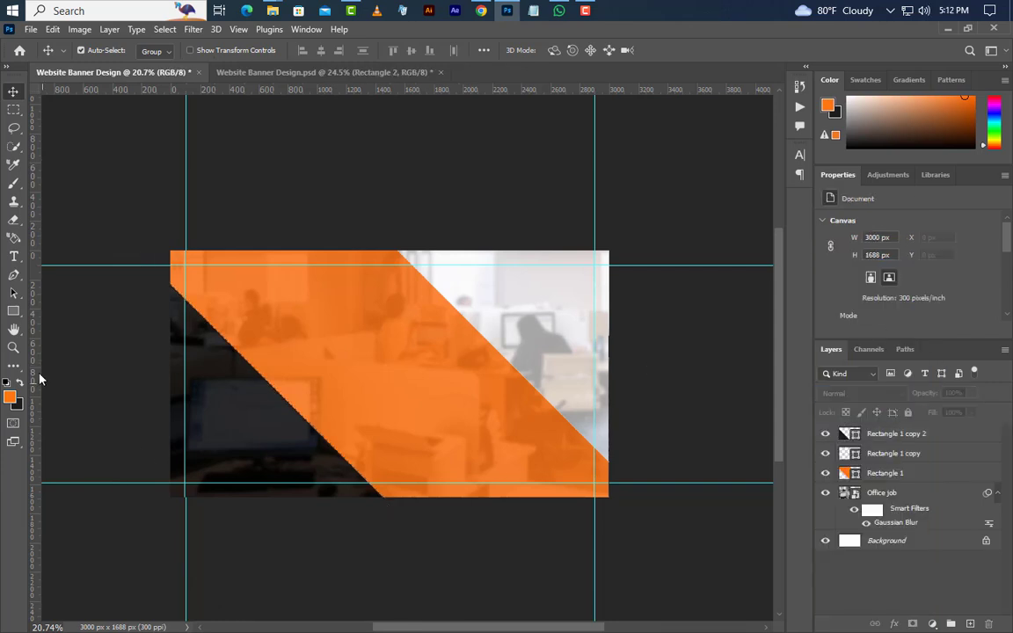
left_click_drag(13, 311, 85, 312)
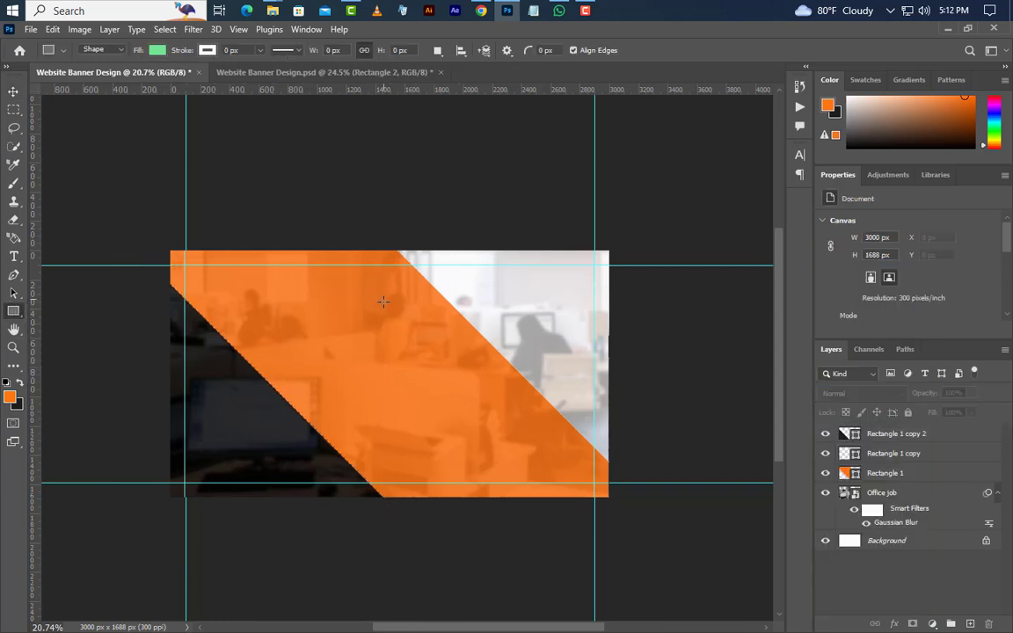
left_click_drag(384, 300, 392, 482)
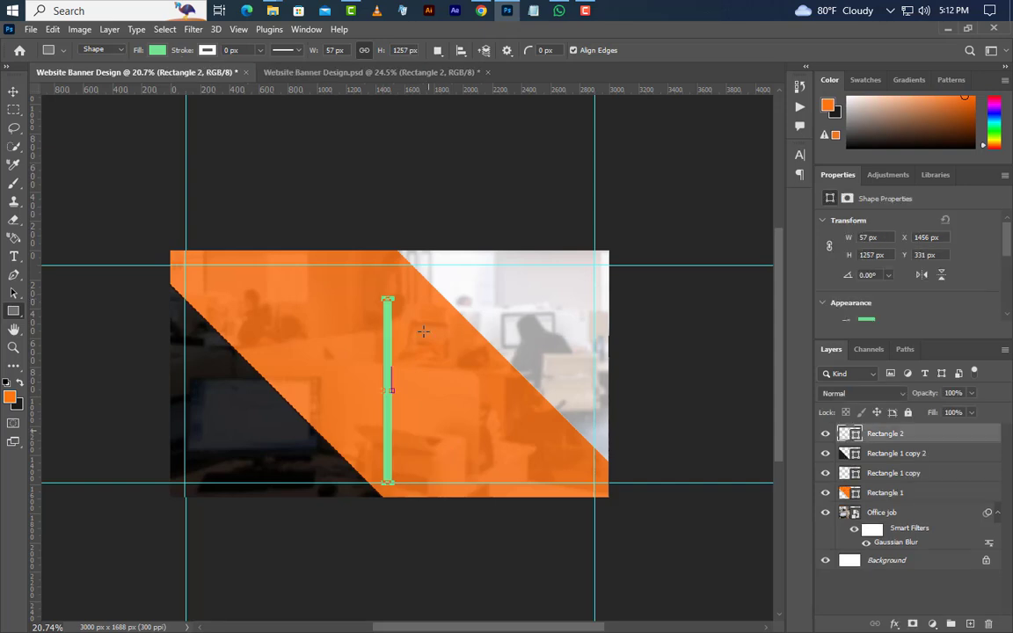
Rotate the thin bar to -45° and position it along the orange band's upper edge
right_click(388, 339)
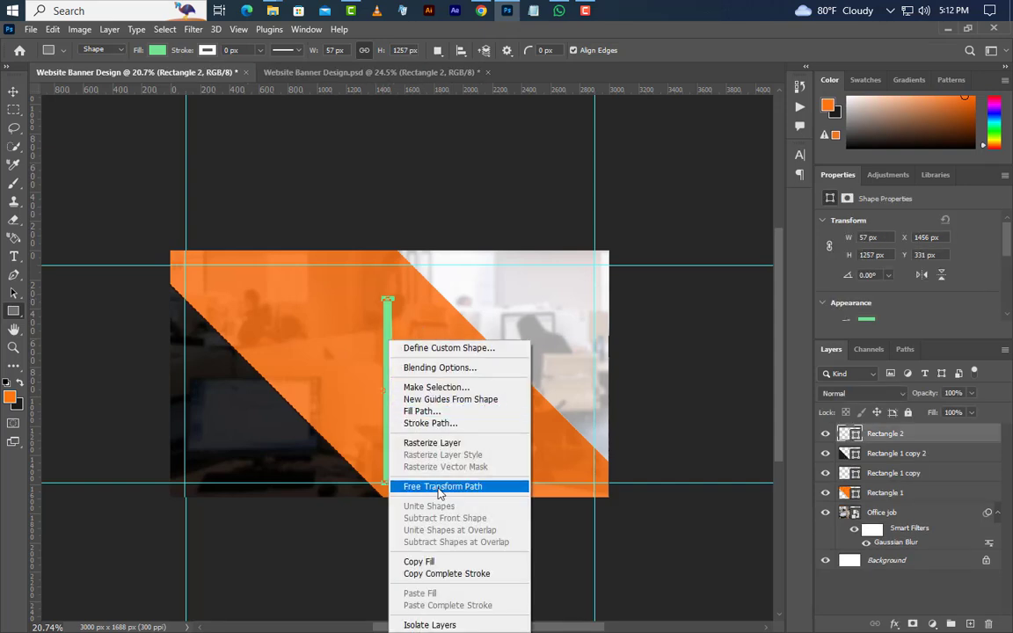
left_click(400, 485)
left_click_drag(405, 295, 315, 264)
left_click_drag(397, 50, 383, 50)
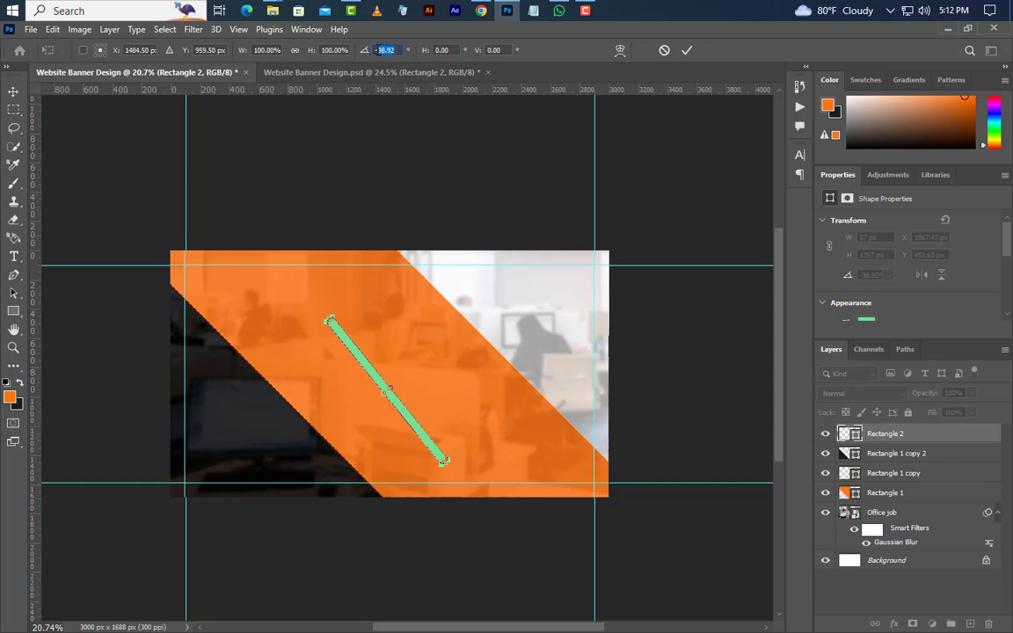
type("-40")
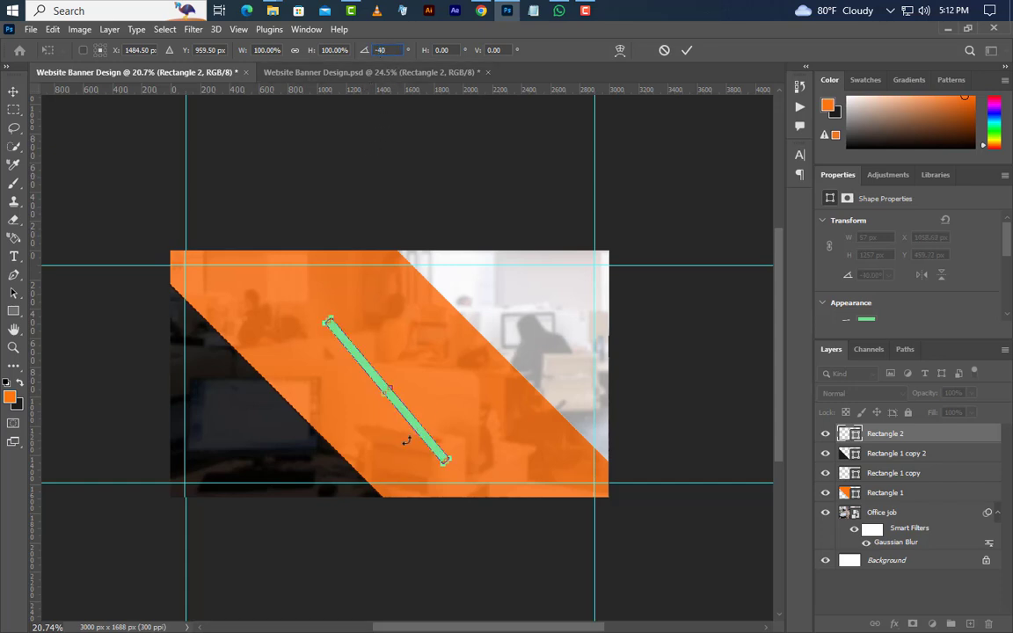
left_click_drag(407, 420, 445, 306)
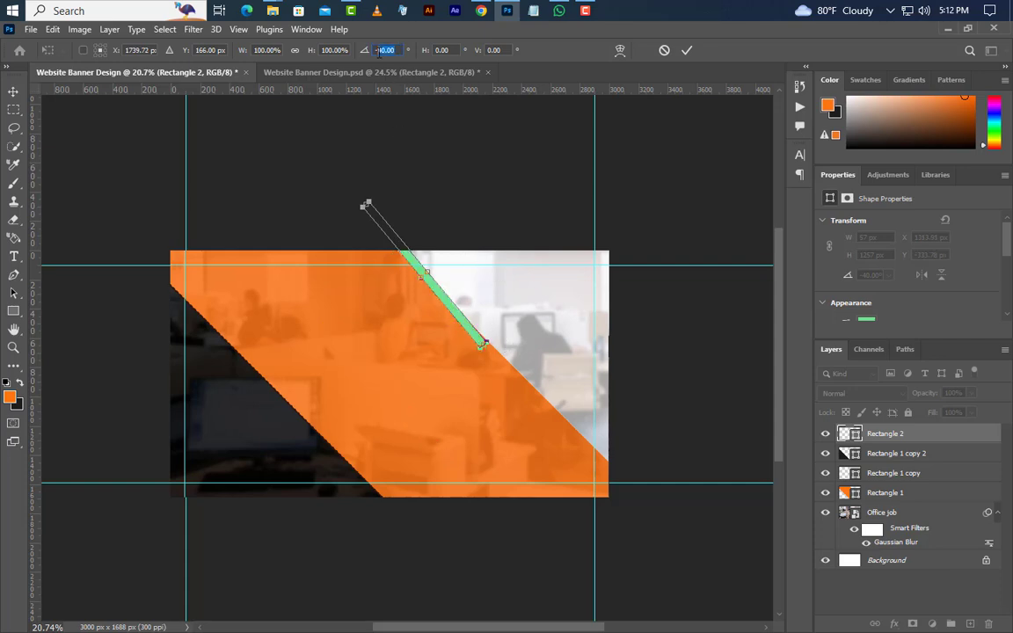
type("-45")
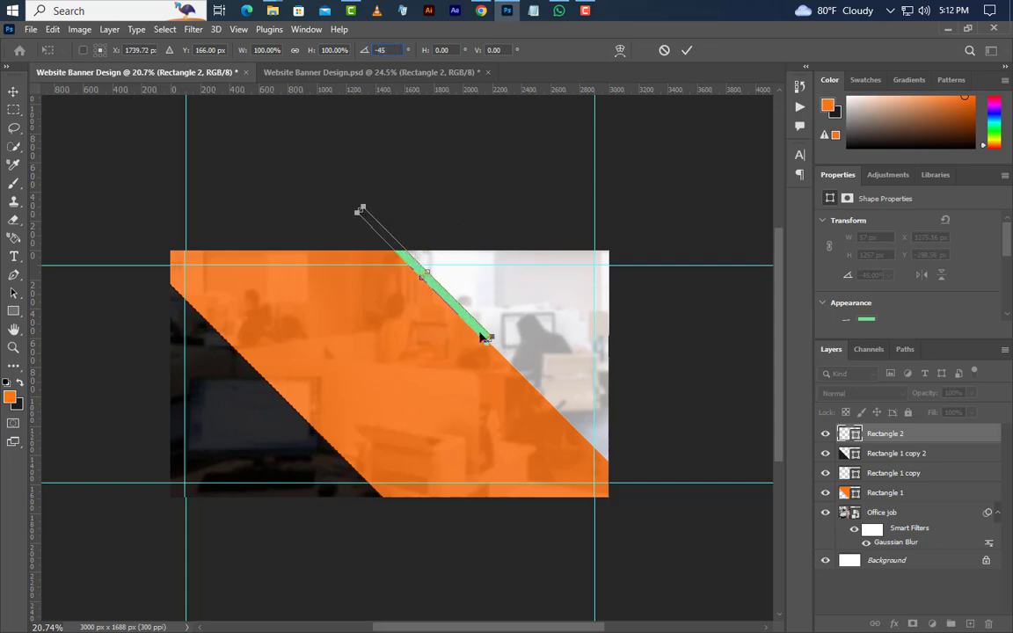
left_click_drag(482, 334, 468, 324)
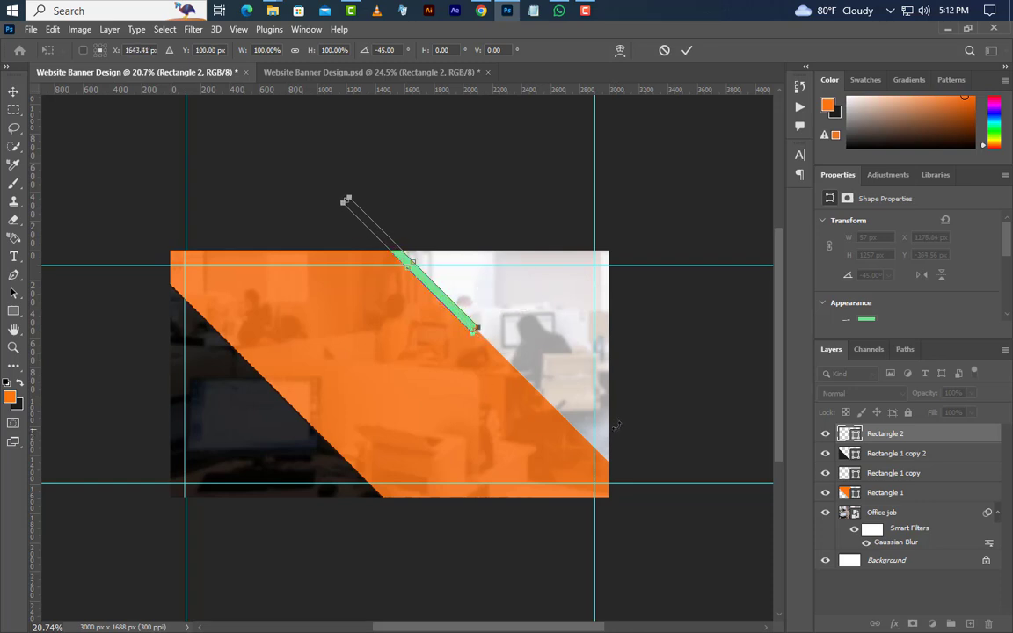
key("Right")
key("Right")
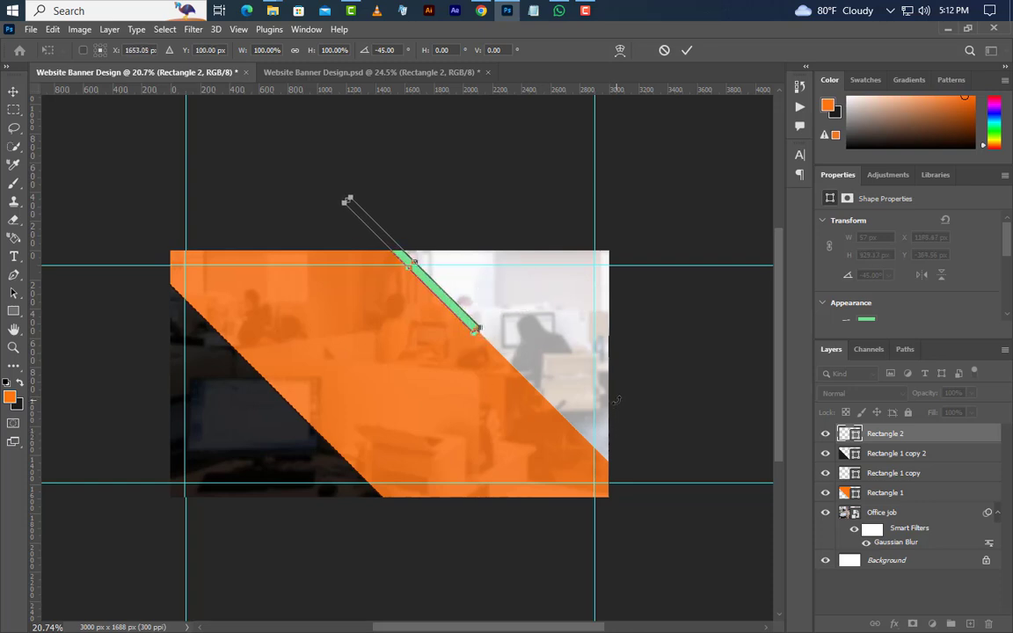
left_click(686, 50)
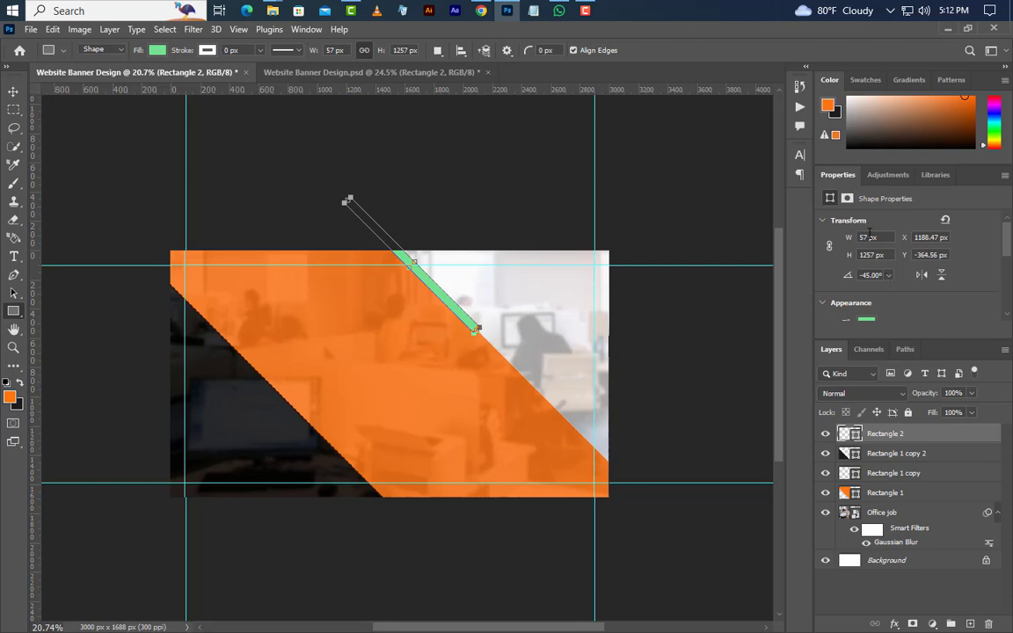
Apply a 40 px width to the bar and nudge it up slightly
key("Return")
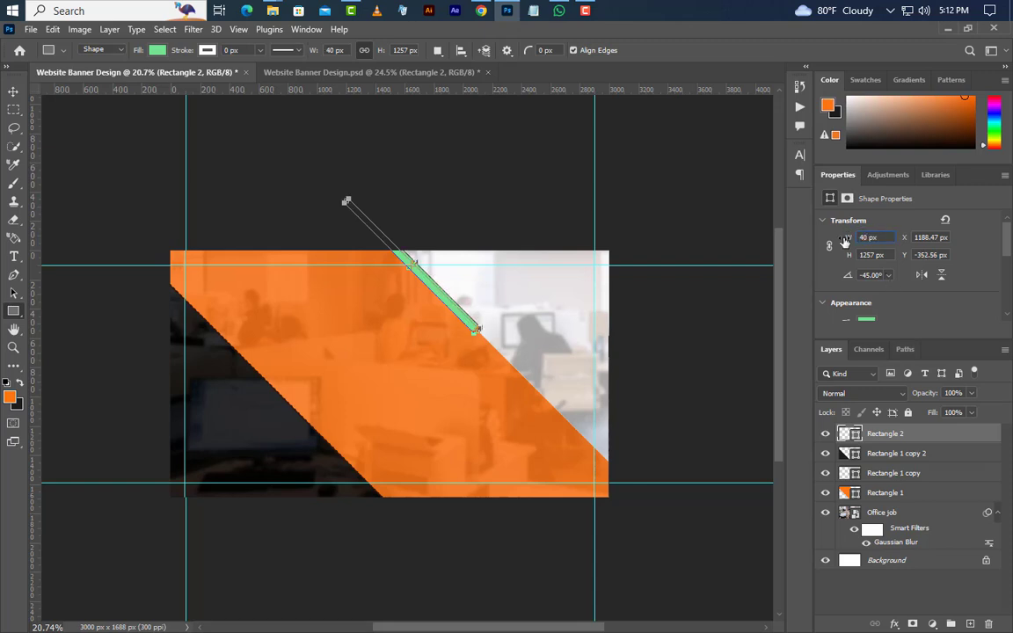
key("v")
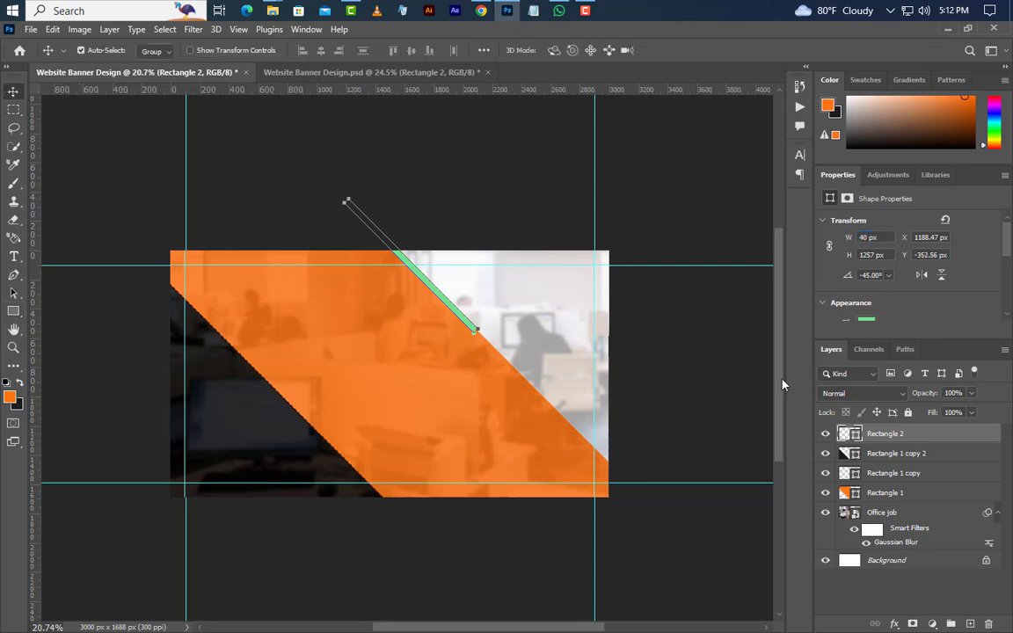
key("Up")
Fill the bar near-black 1c1c1c and rasterize the Rectangle 2 layer
double_click(853, 435)
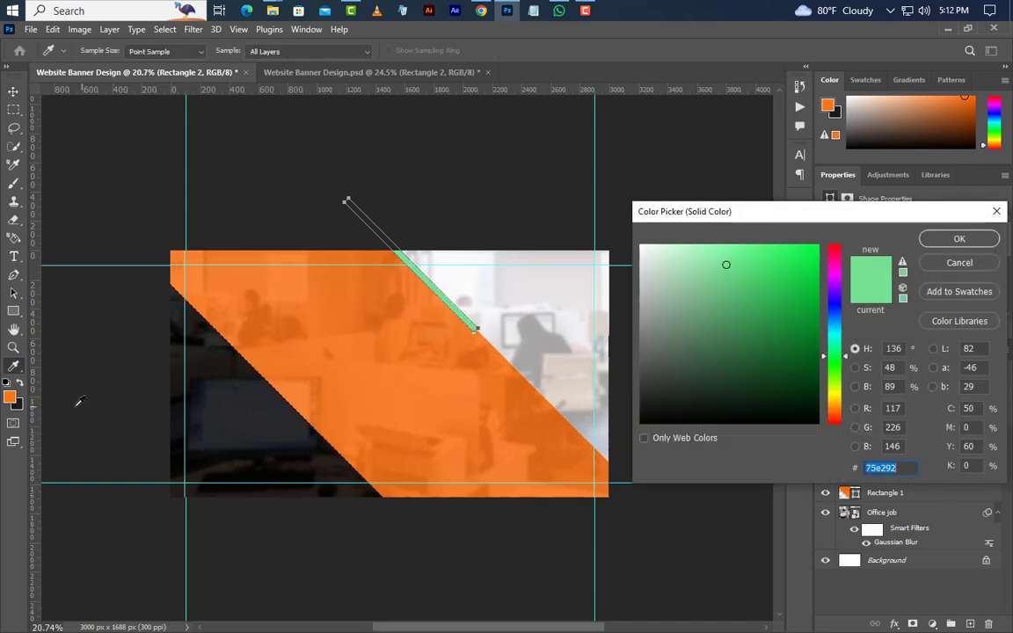
left_click(21, 406)
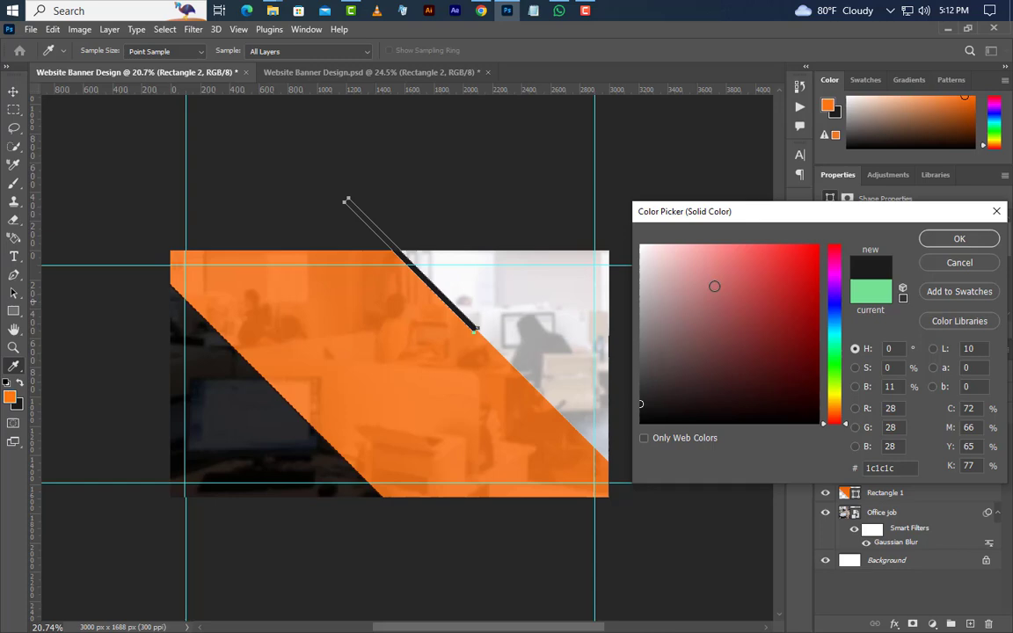
left_click(959, 239)
right_click(858, 400)
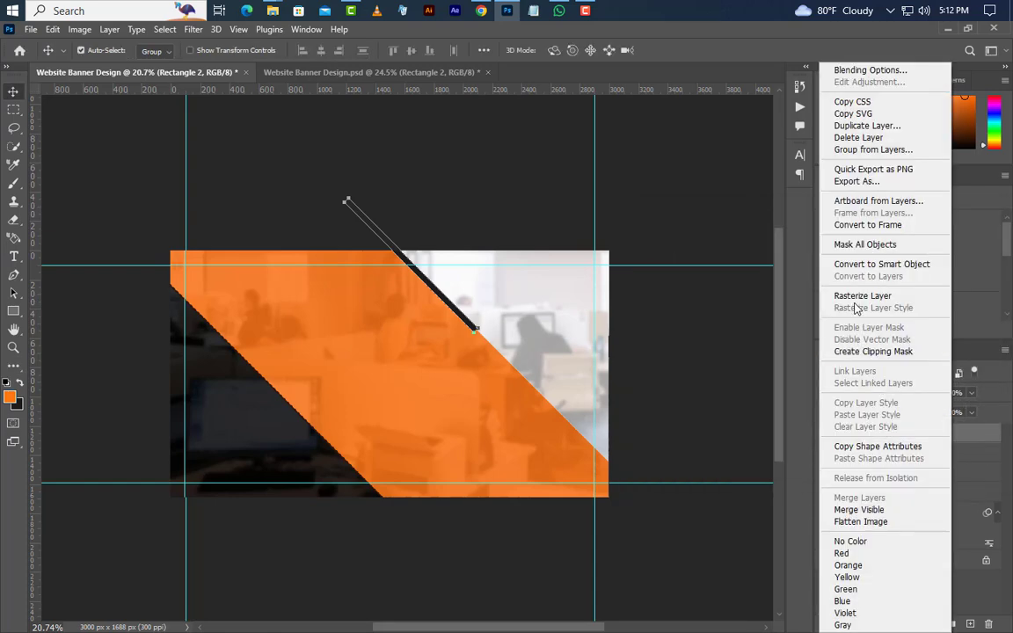
left_click(858, 296)
Trim off the bar's lower tip and duplicate Rectangle 2
left_click(13, 110)
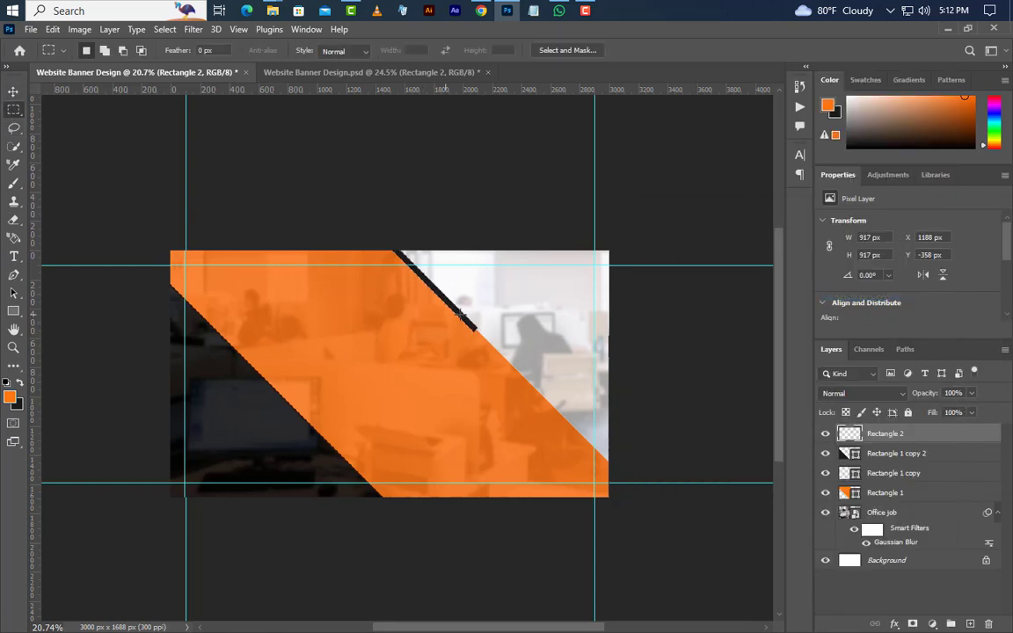
left_click_drag(516, 301, 473, 390)
key("Delete")
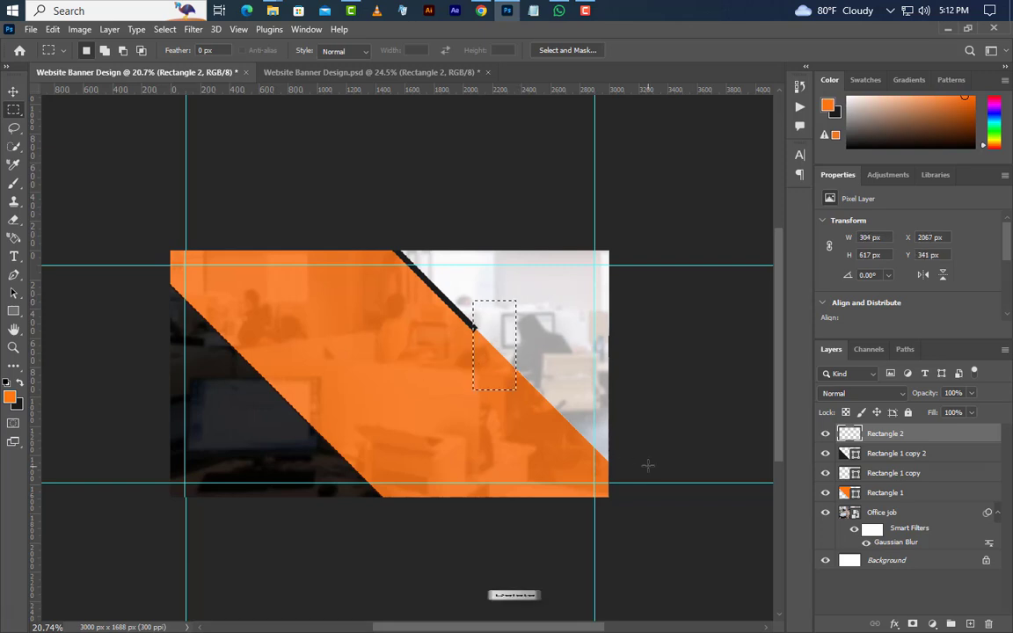
left_click(165, 29)
left_click(180, 56)
right_click(915, 434)
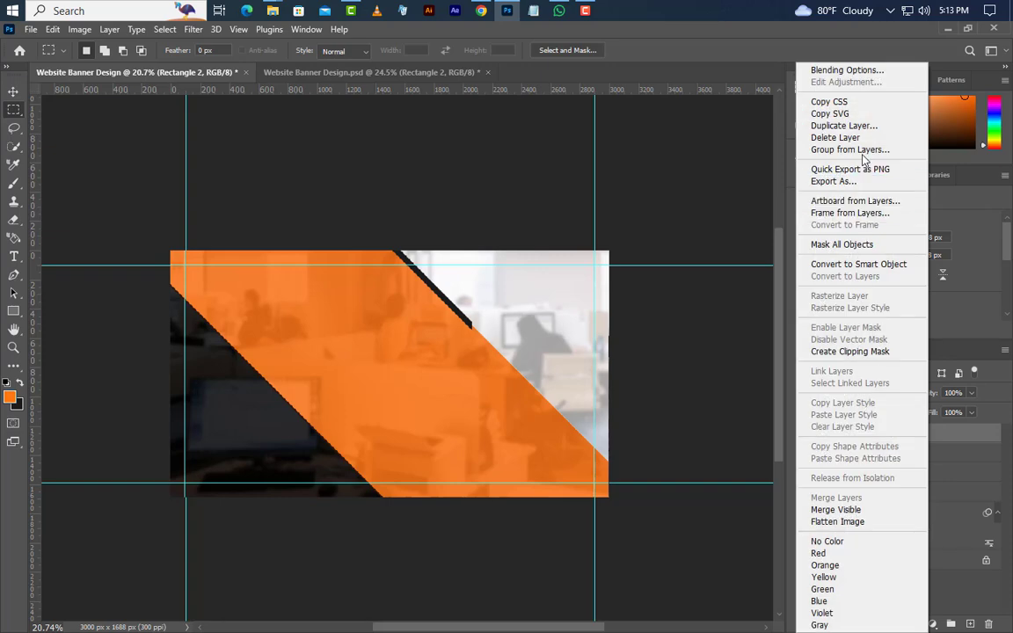
left_click(843, 125)
Give Rectangle 2 copy a white ffffff Color Overlay
left_click(617, 188)
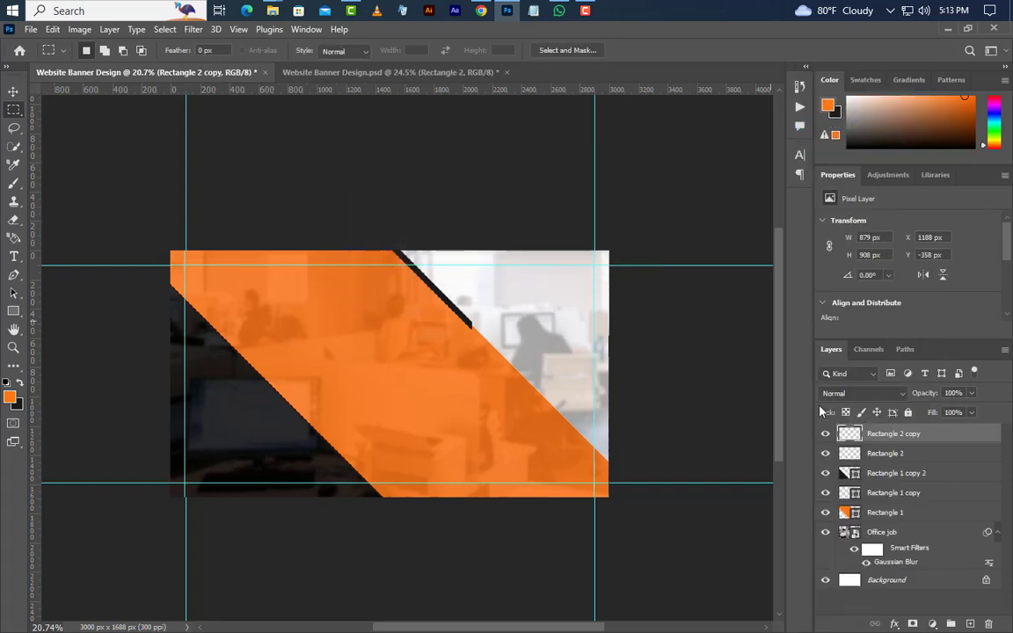
double_click(957, 440)
left_click(534, 421)
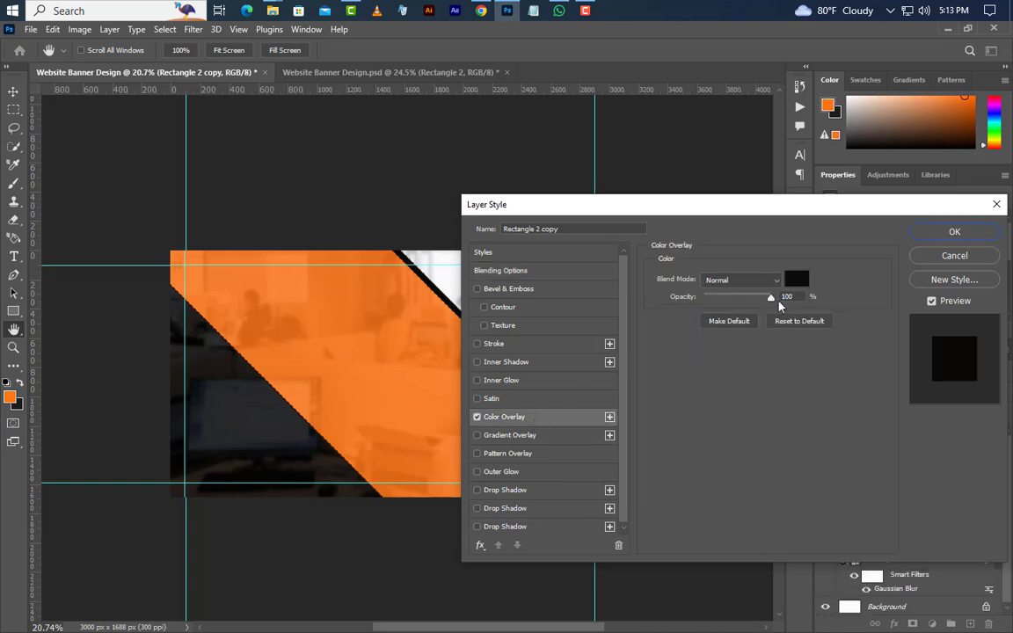
left_click(795, 283)
type("ffffff")
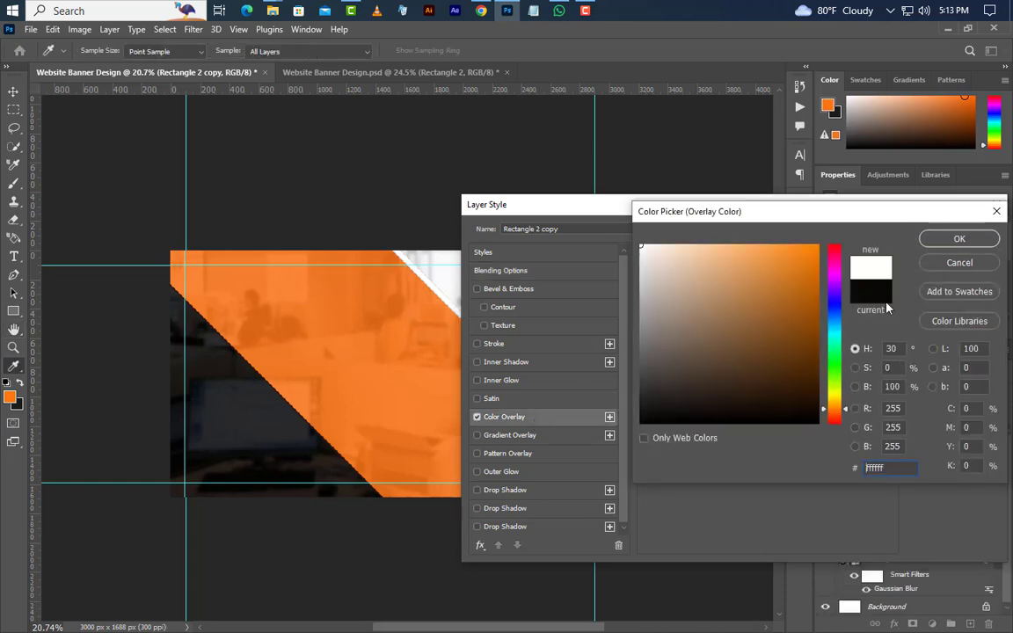
left_click(963, 240)
left_click(952, 230)
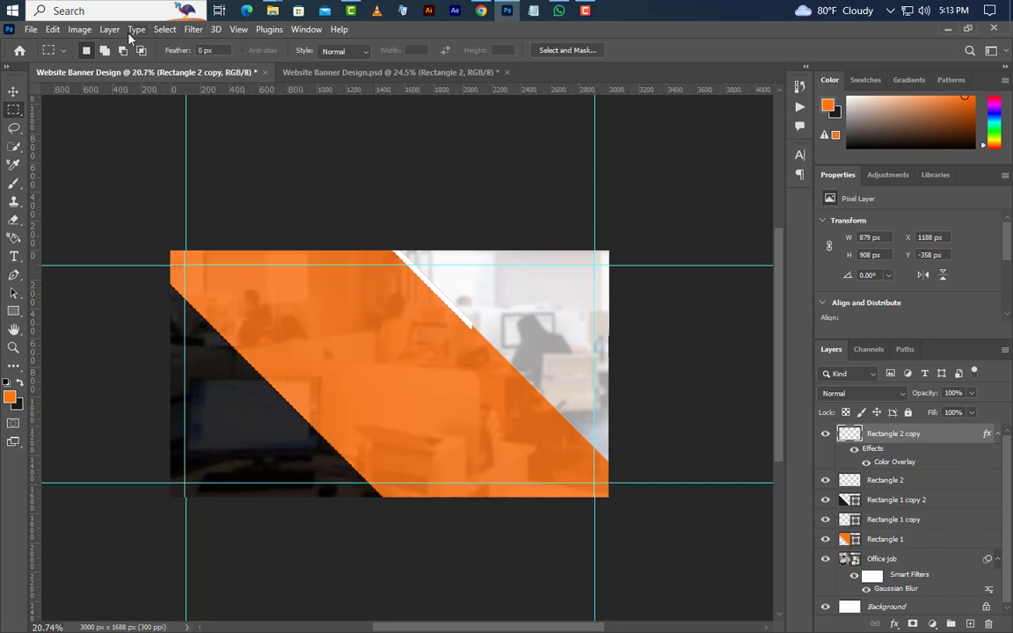
Flip the white stripe horizontally and vertically onto the band's lower edge; raise the black stripe slightly
left_click(53, 29)
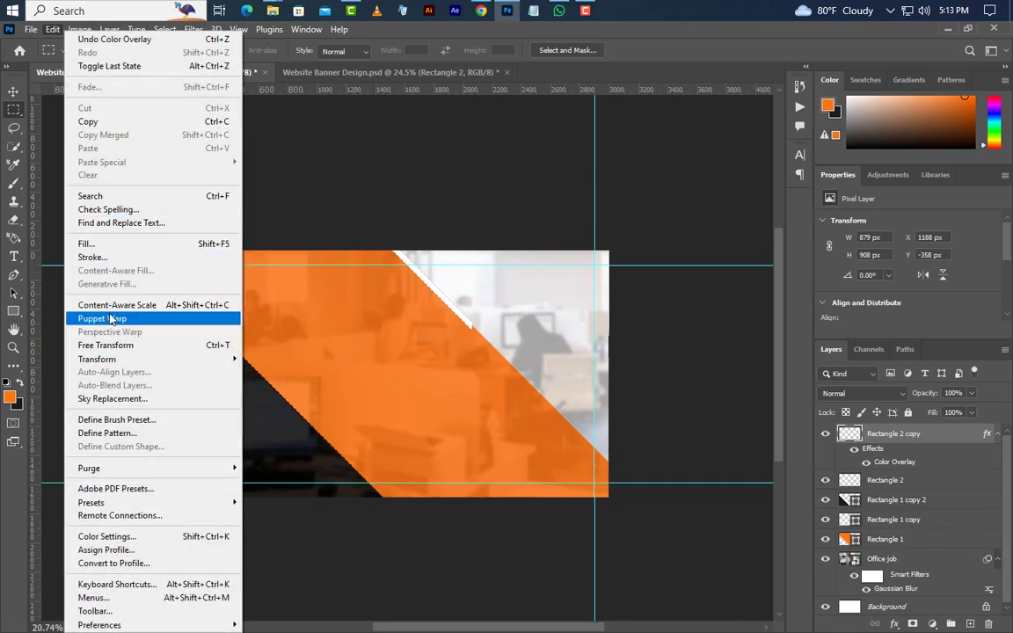
left_click(112, 346)
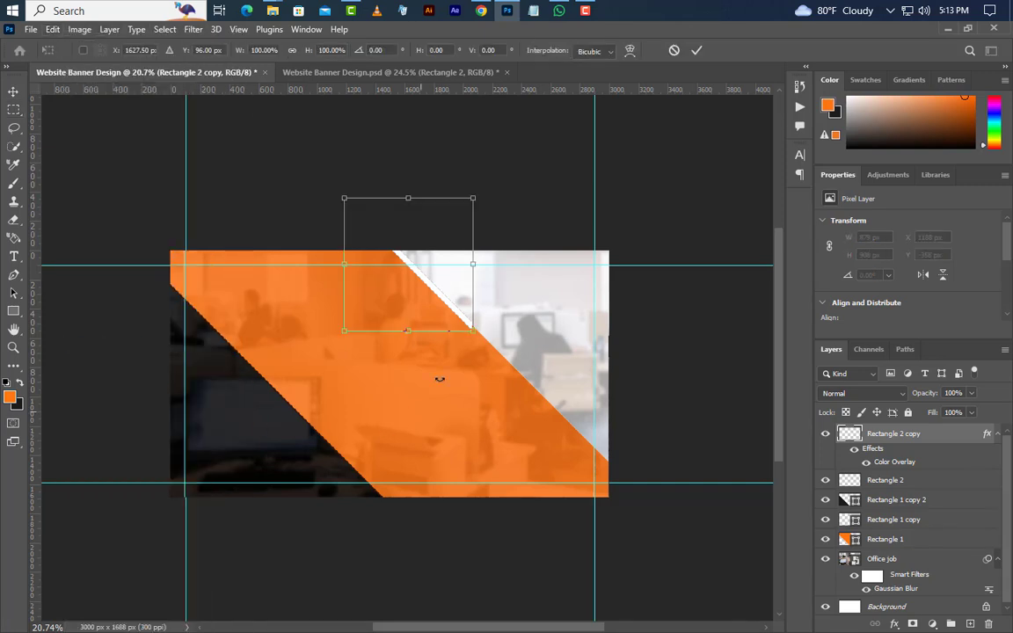
right_click(437, 283)
left_click(502, 554)
right_click(449, 304)
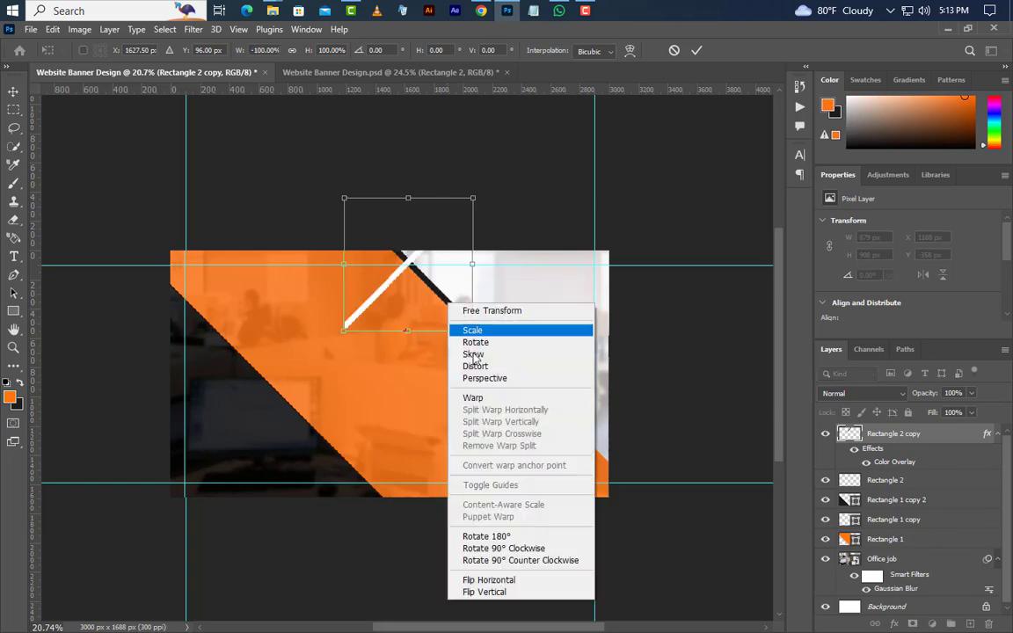
left_click(484, 592)
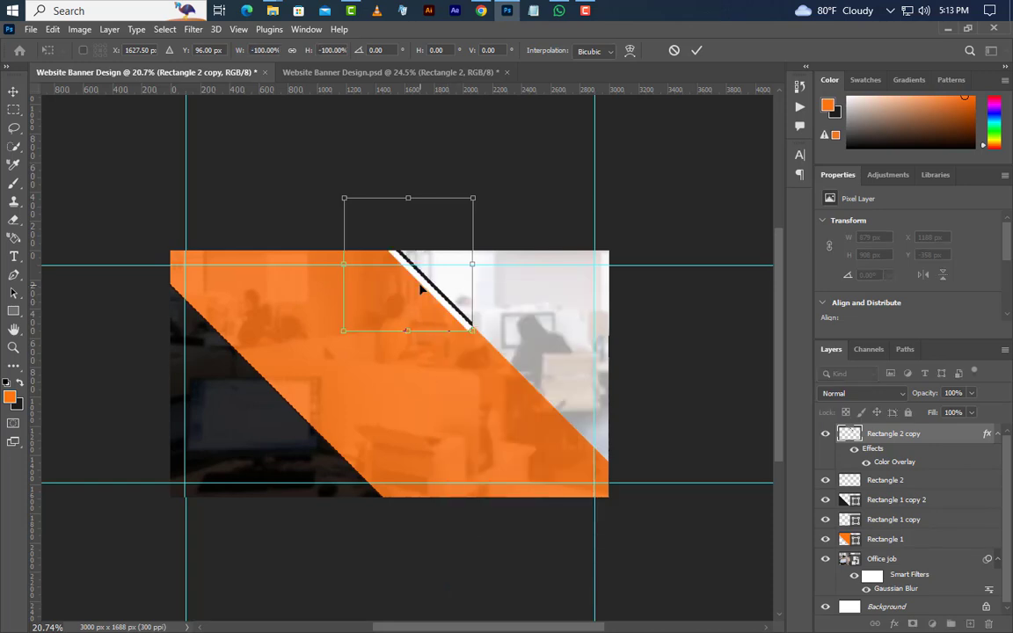
left_click_drag(423, 288, 397, 521)
key("Return")
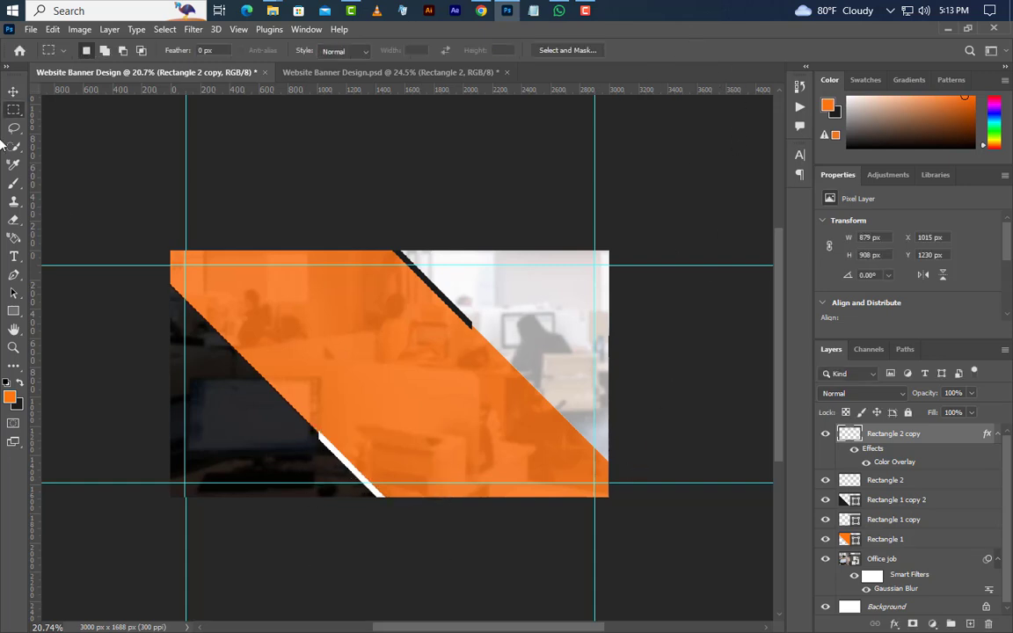
left_click_drag(458, 317, 459, 272)
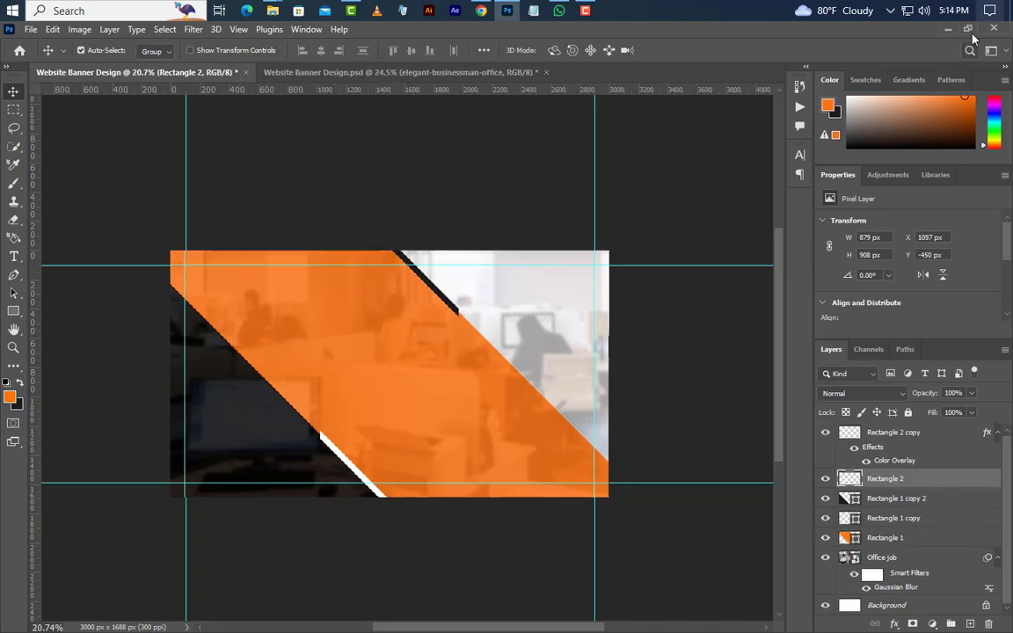
Place Businessman office.png on the banner, scaled to 28.6% and moved to the right side
left_click(947, 30)
left_click_drag(193, 132, 516, 15)
left_click_drag(516, 12, 576, 405)
left_click_drag(668, 245, 640, 263)
left_click_drag(533, 351, 562, 352)
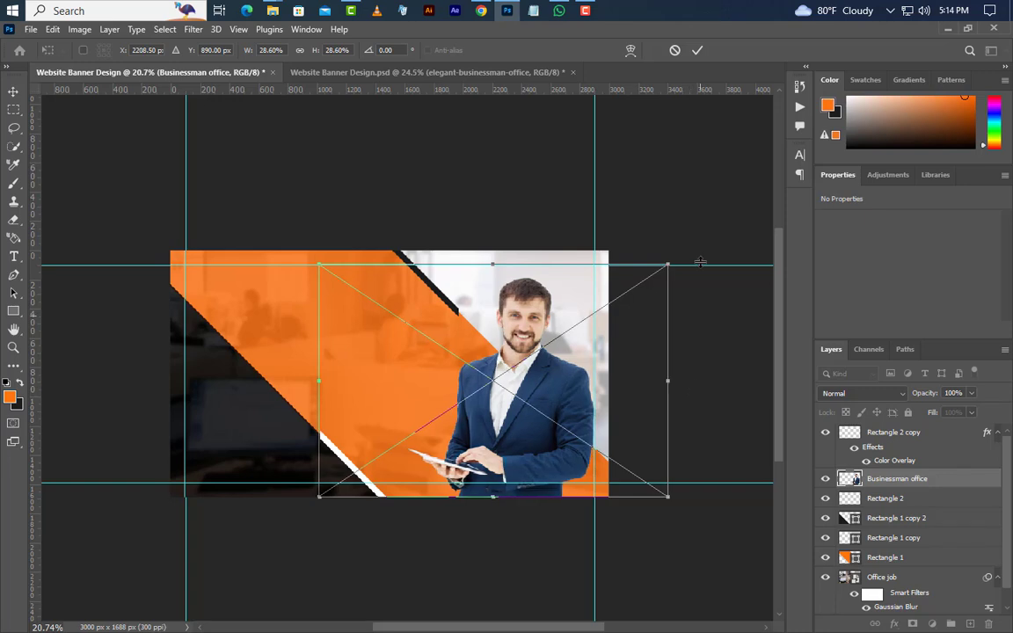
left_click(697, 50)
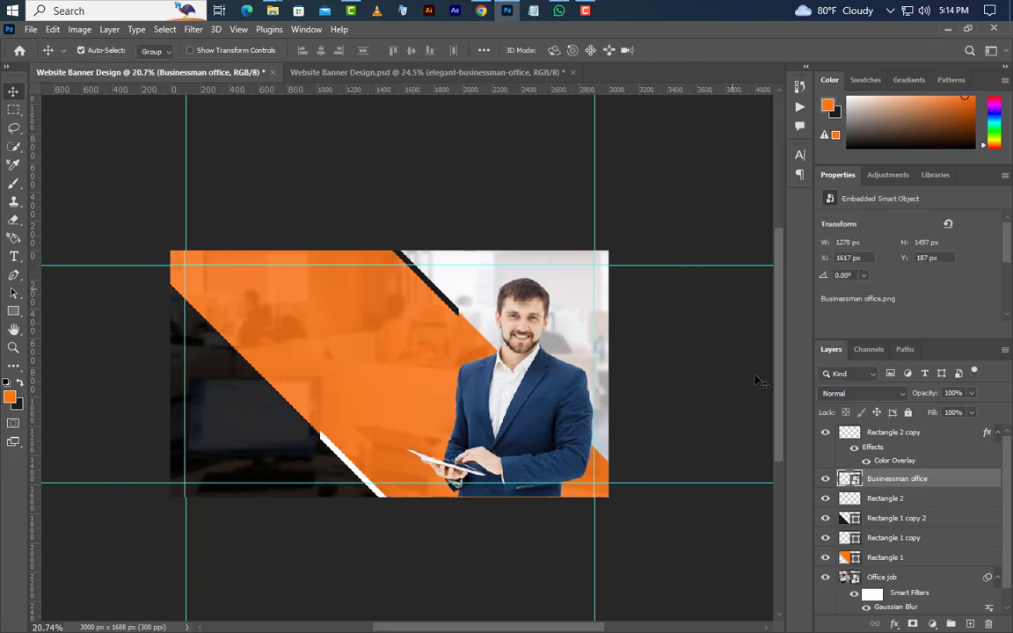
Give the businessman photo a 35% Hue colour overlay and drag Logo 01.png onto the banner's top-left
double_click(964, 483)
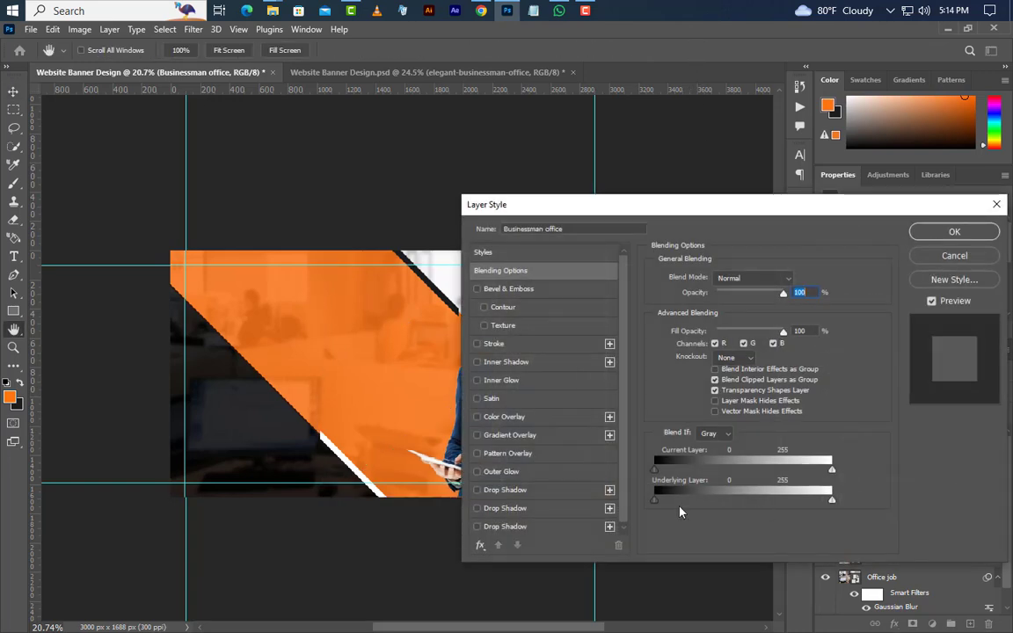
left_click(544, 421)
left_click_drag(704, 207, 838, 204)
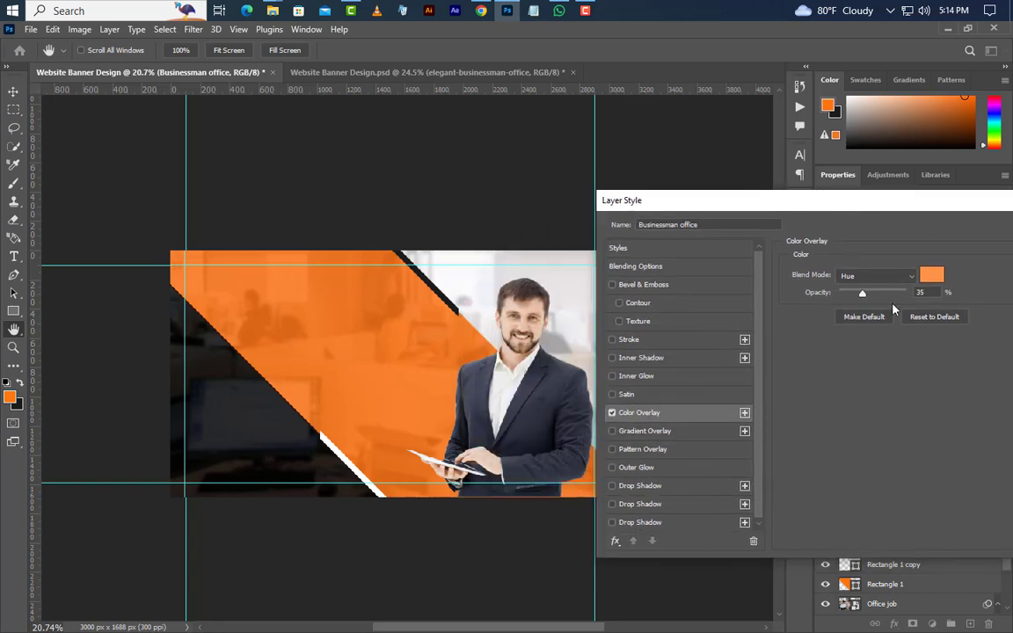
left_click(880, 277)
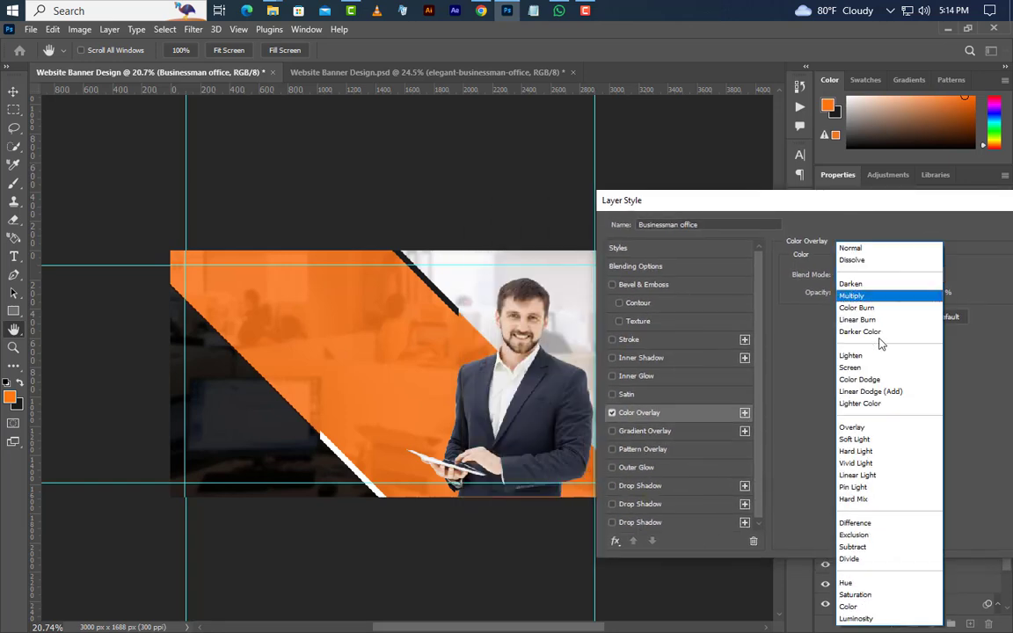
left_click(857, 583)
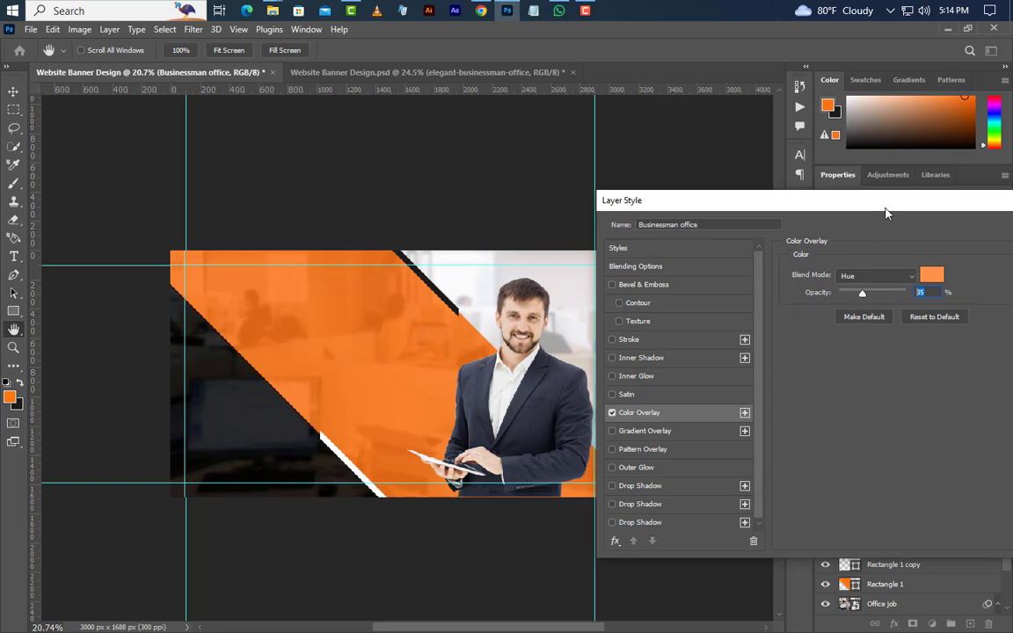
left_click_drag(886, 214, 704, 227)
left_click(865, 255)
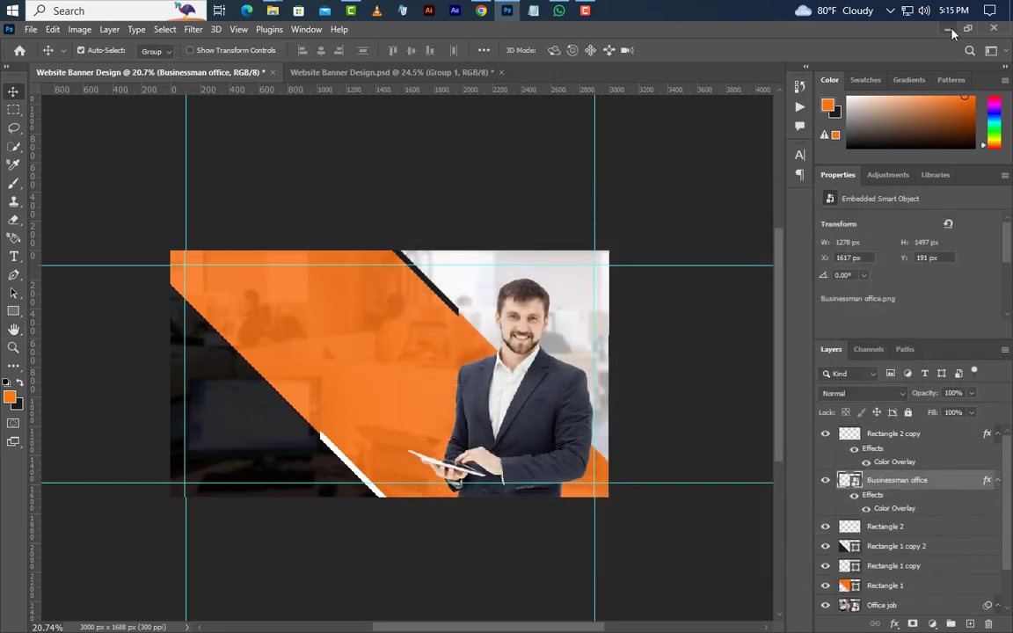
left_click(949, 30)
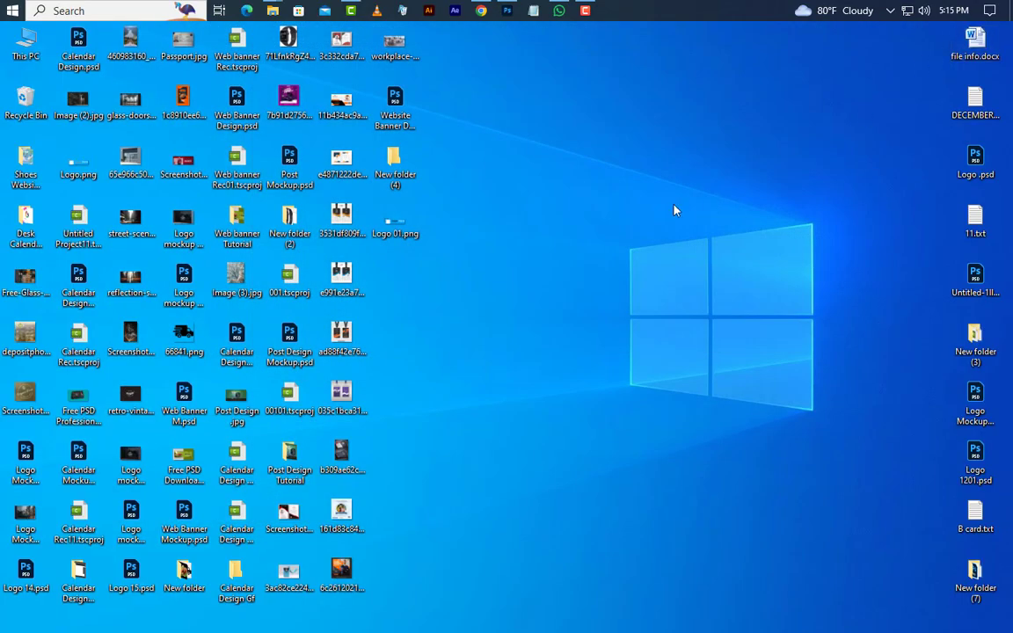
left_click_drag(395, 224, 241, 283)
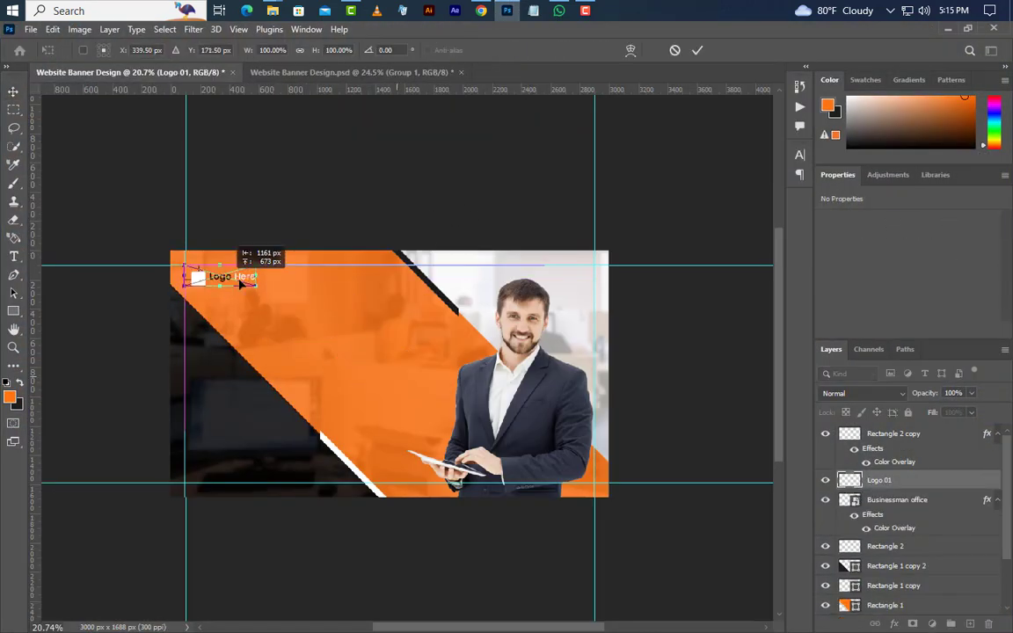
Commit the logo and draw a small rectangle below it on the orange area
left_click(696, 50)
left_click(15, 315)
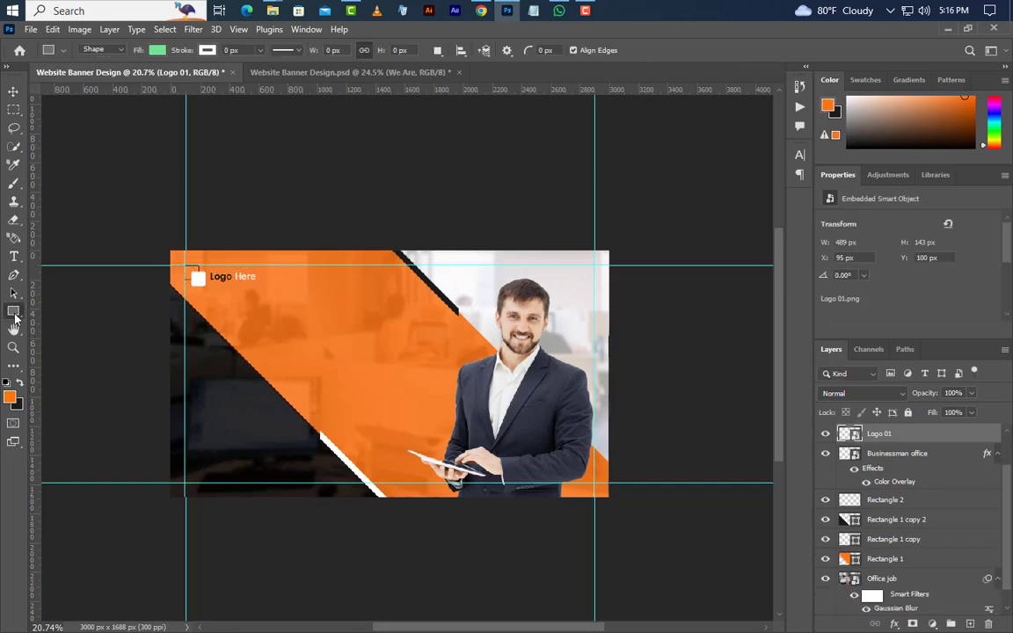
right_click(15, 315)
left_click(62, 313)
left_click_drag(260, 322, 323, 346)
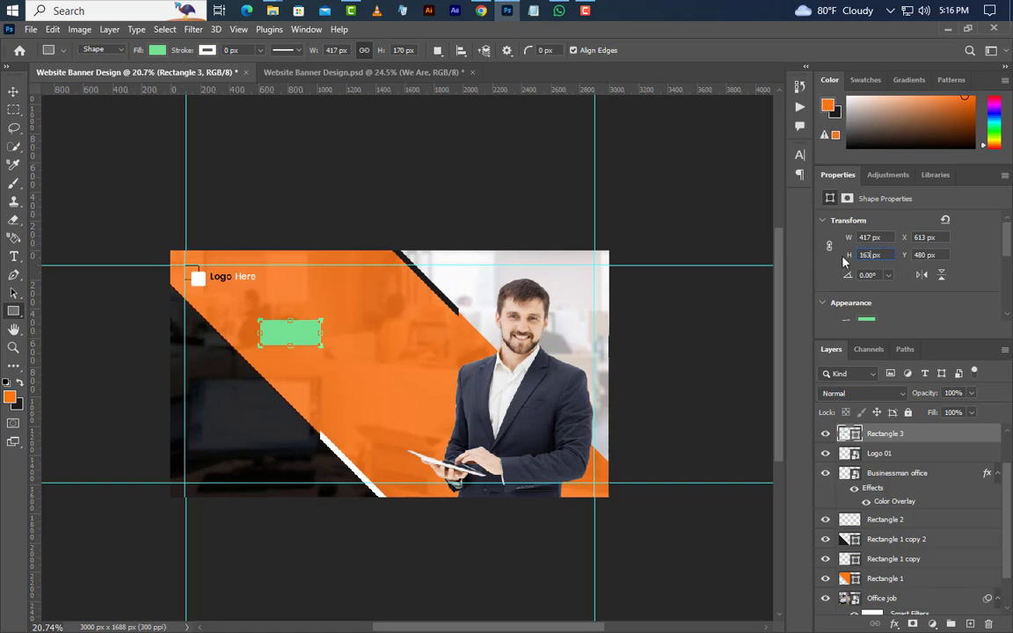
Fill the rectangle with dark #1c1c1c and add an empty Layer 1
double_click(855, 436)
left_click(19, 406)
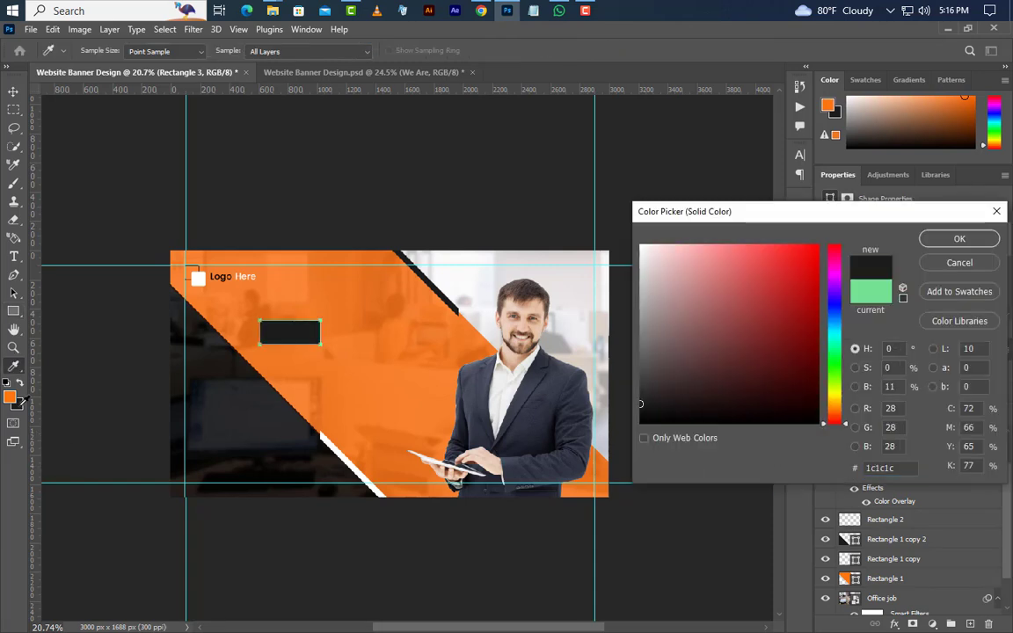
left_click(957, 239)
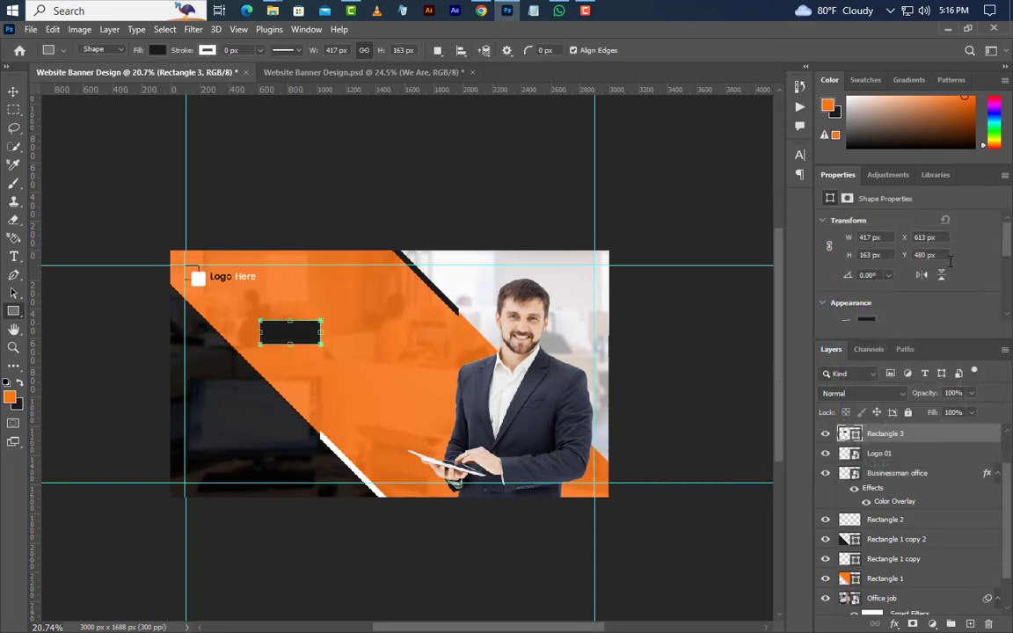
left_click(970, 624)
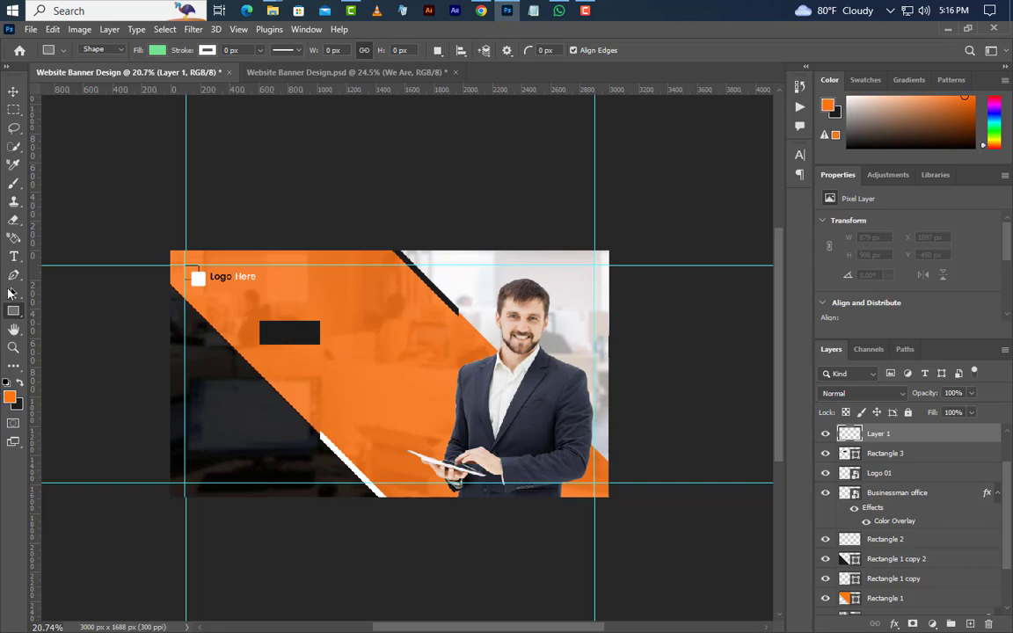
Type white 'We Are' at 24.63 pt on the dark rectangle and clear the selection
left_click(13, 256)
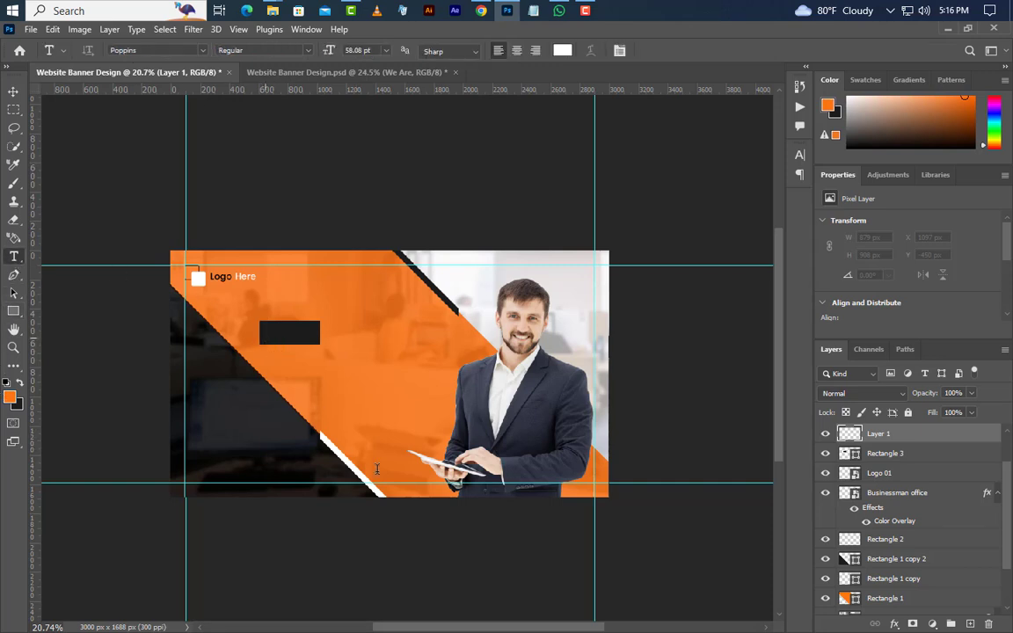
left_click(264, 337)
type("We")
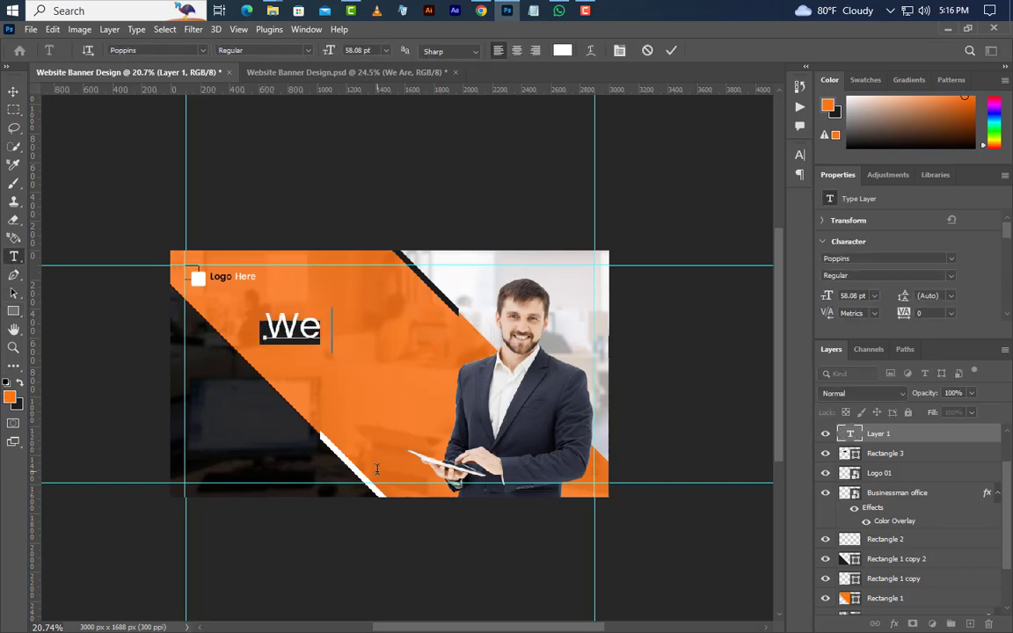
type(" Are")
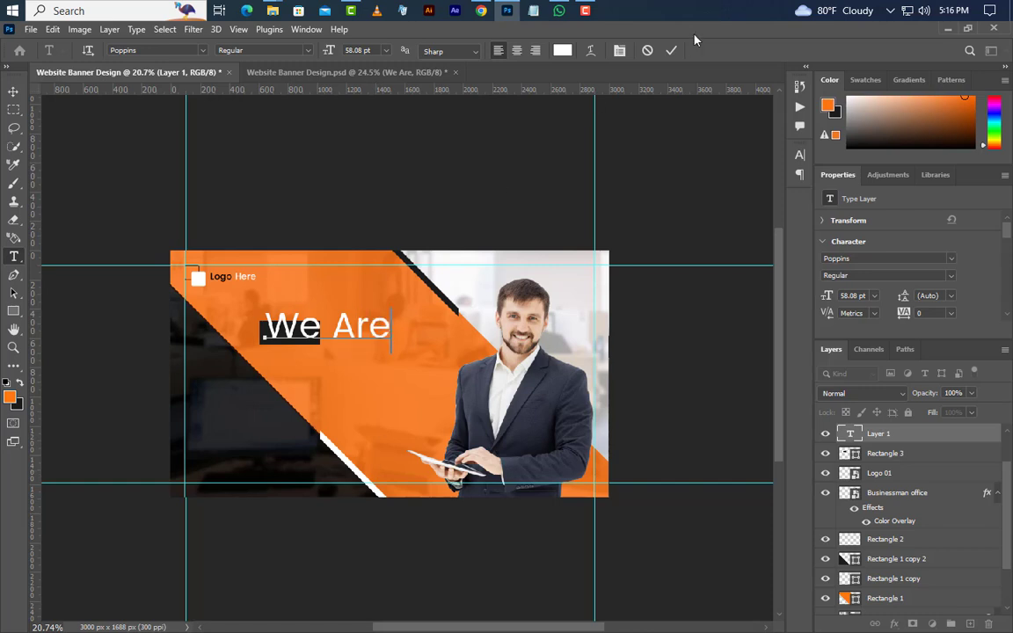
left_click(672, 51)
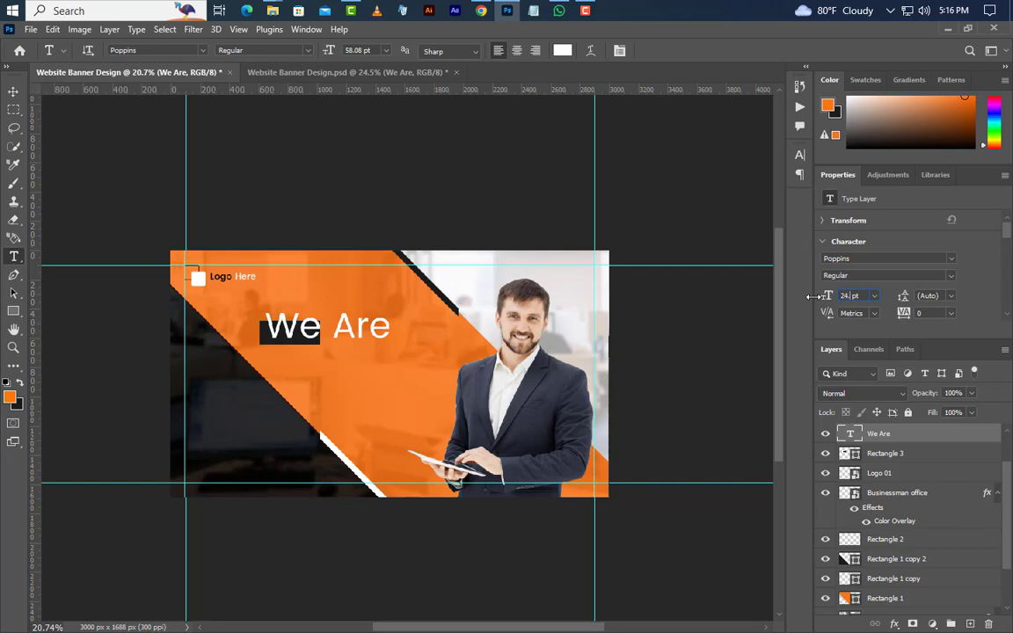
key("Return")
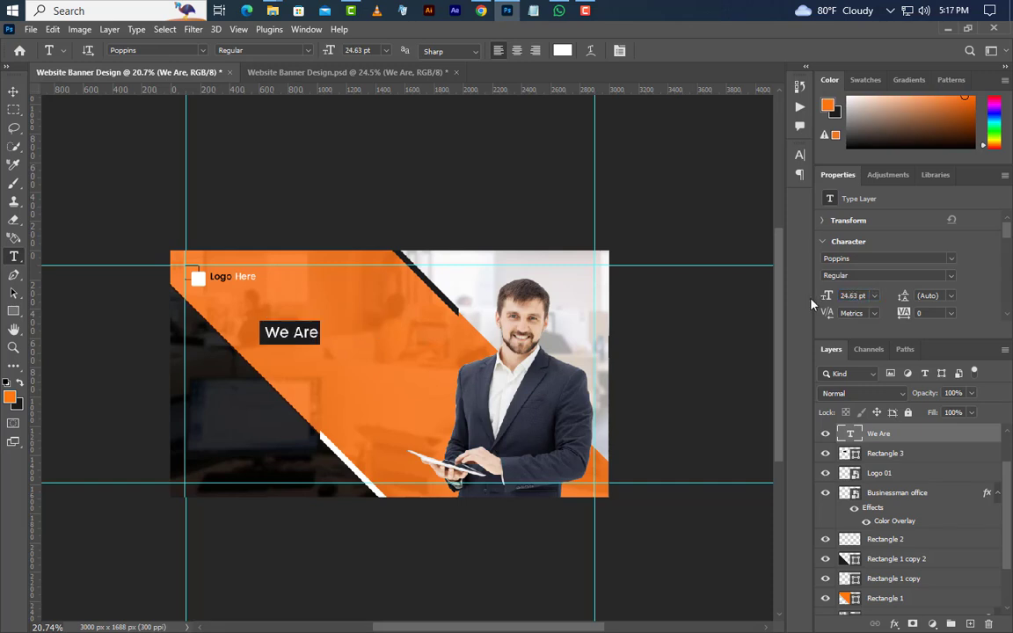
key("ctrl")
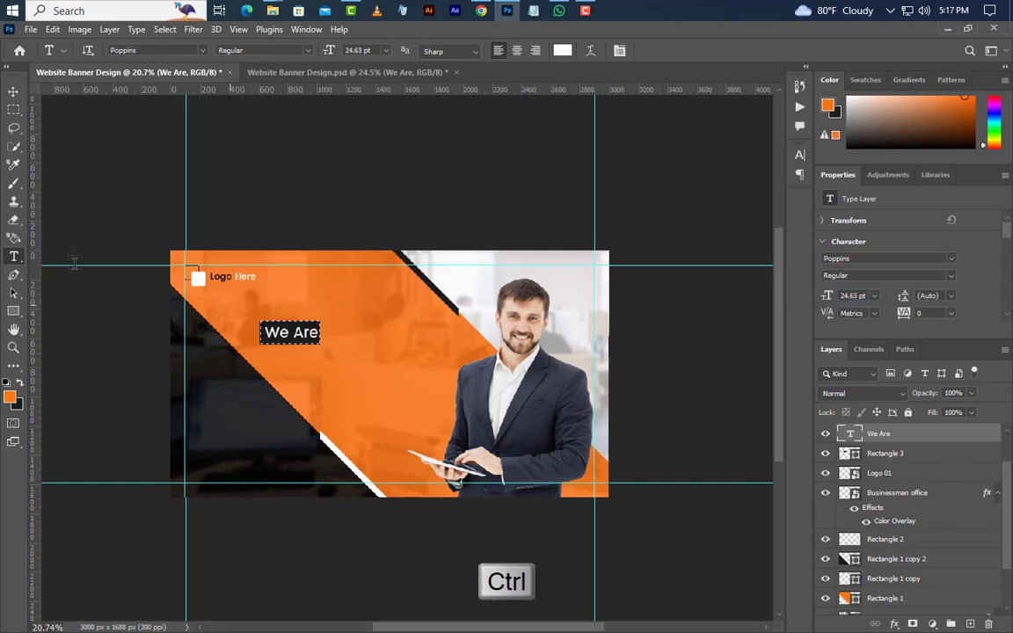
left_click(13, 91)
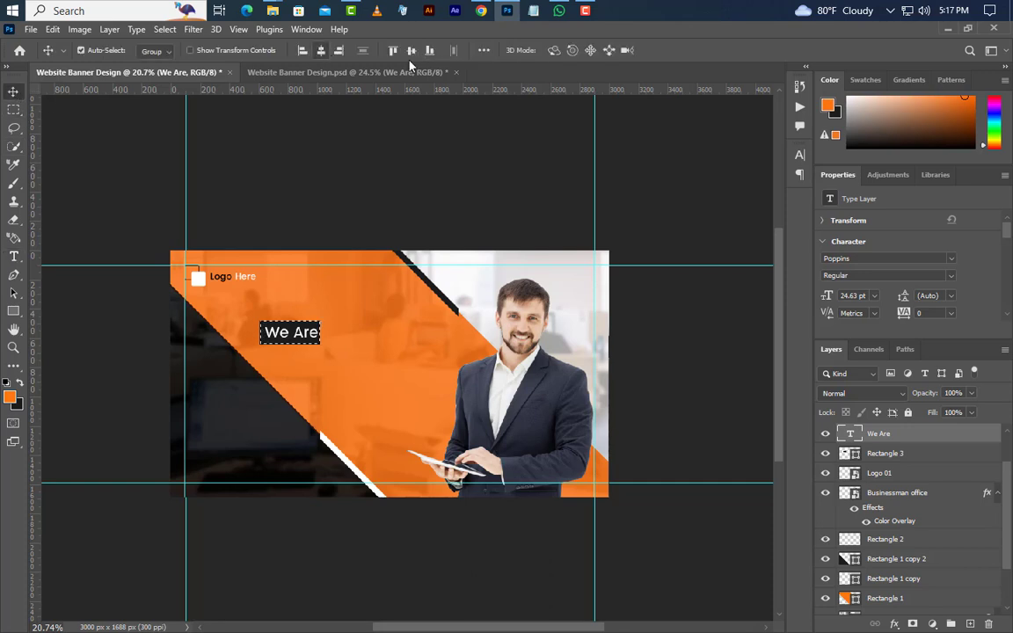
left_click(165, 29)
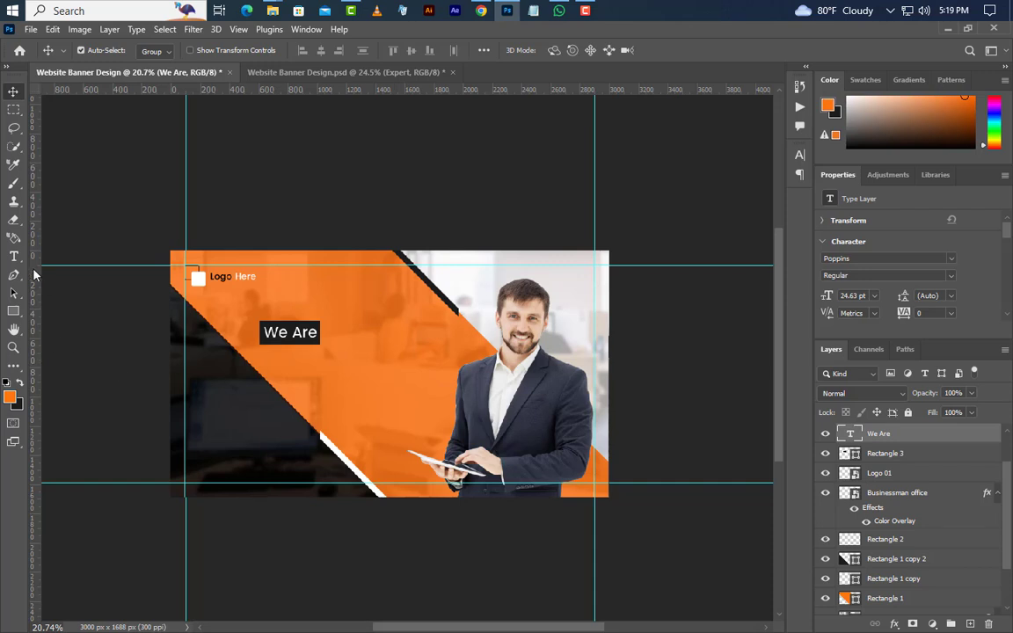
Add a 55.85 pt all-caps DIGITAL text line to the right of We Are
key("t")
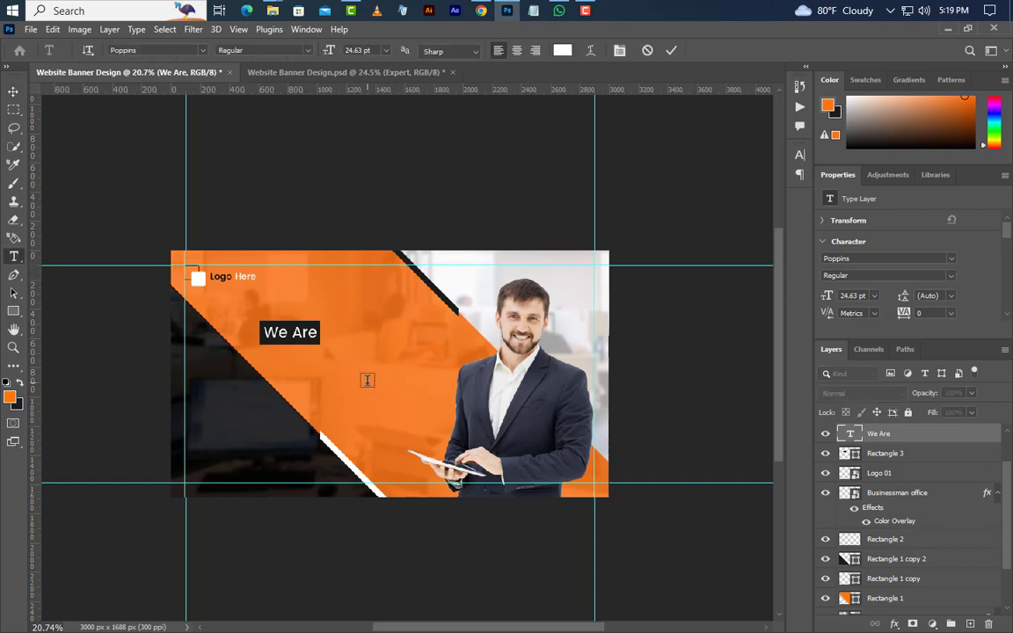
left_click(332, 337)
type("Digital")
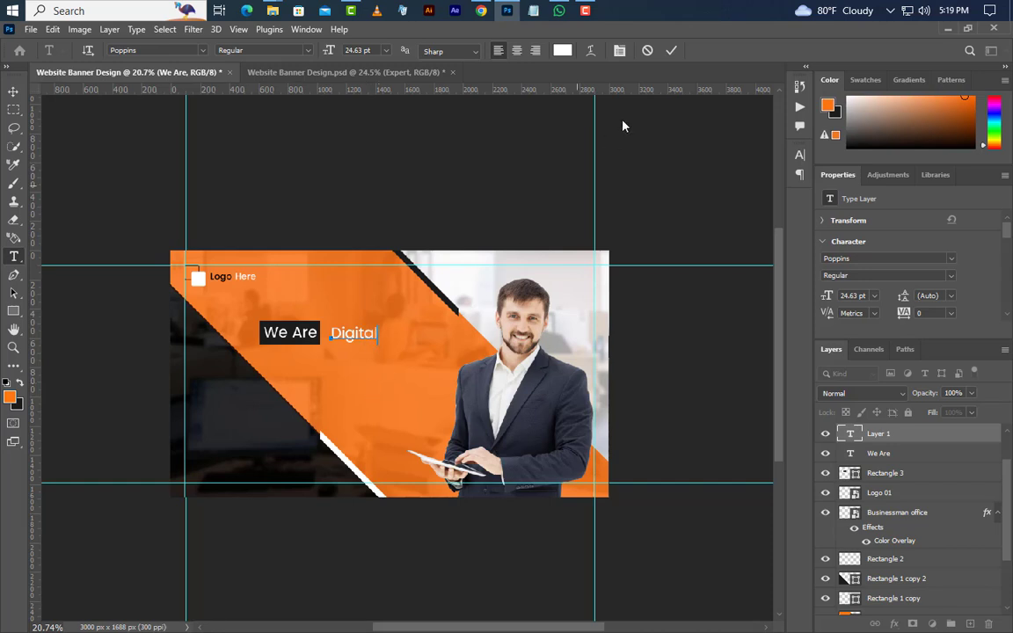
left_click(703, 199)
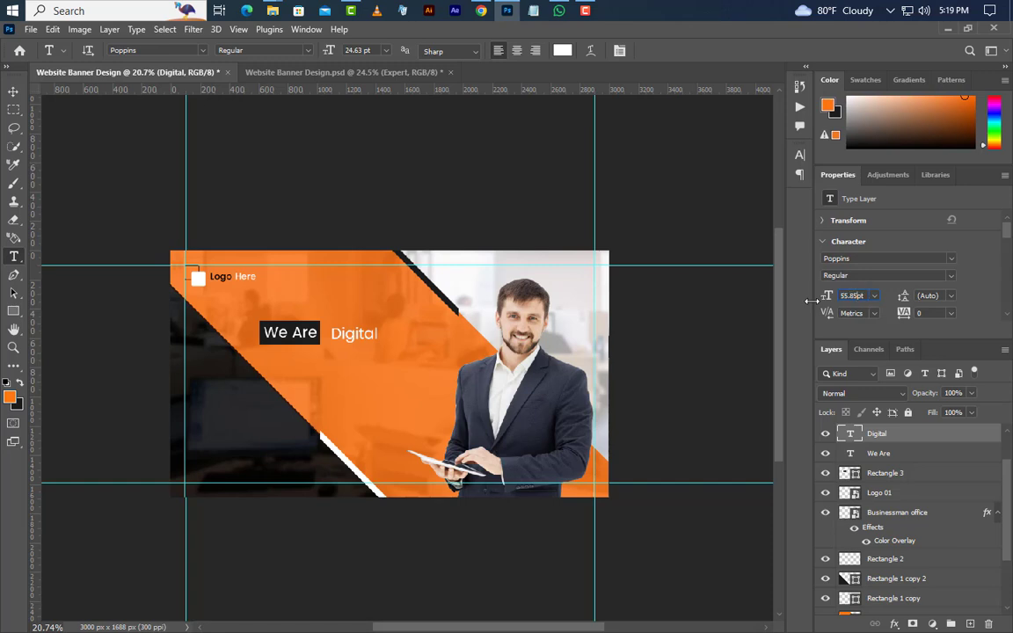
left_click_drag(810, 301, 832, 311)
left_click(800, 155)
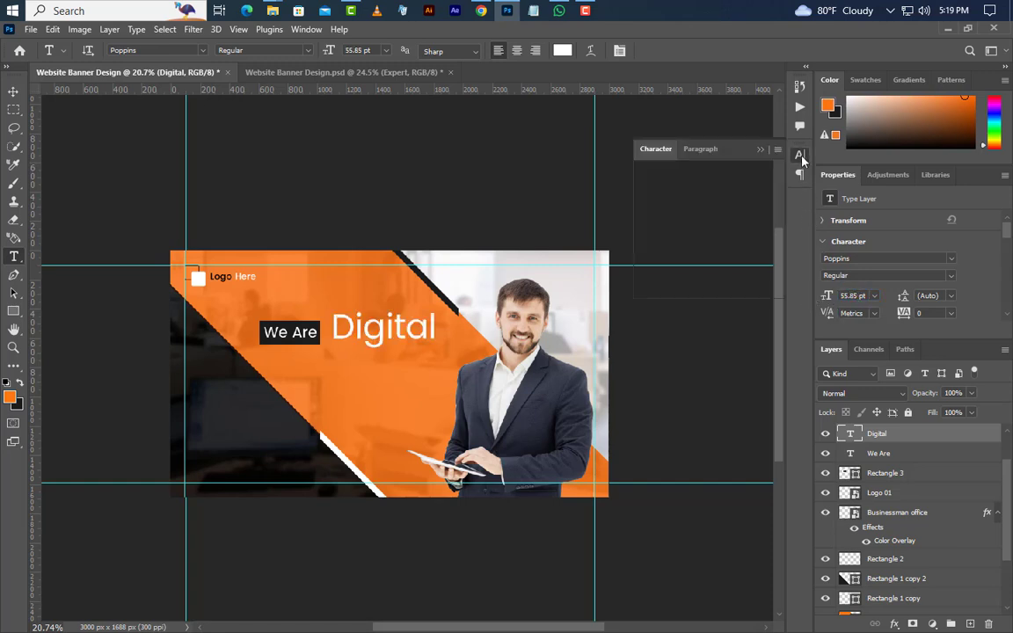
left_click(684, 253)
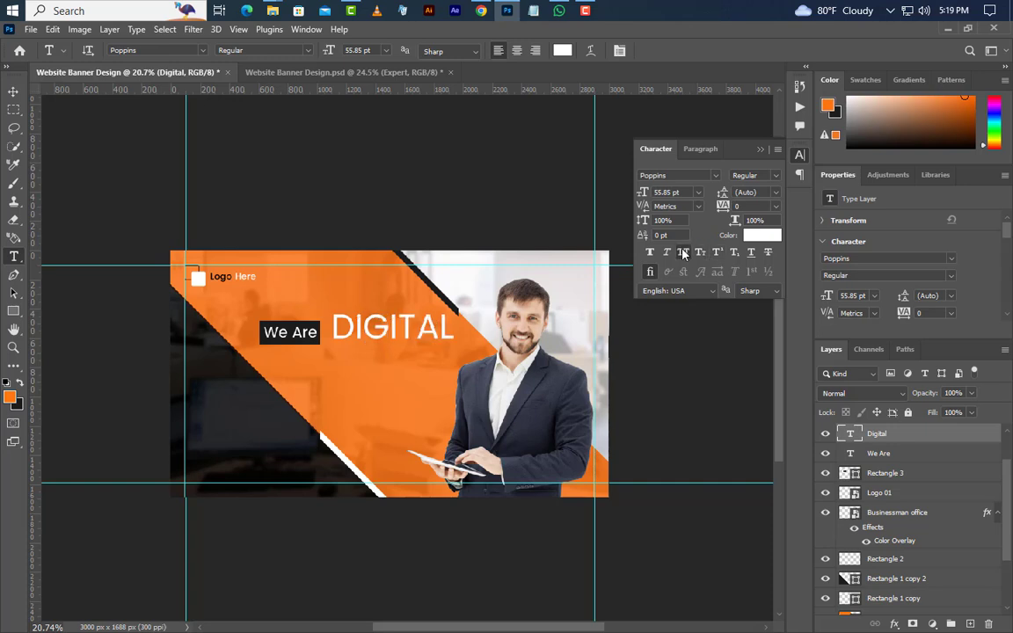
left_click(762, 150)
left_click(14, 92)
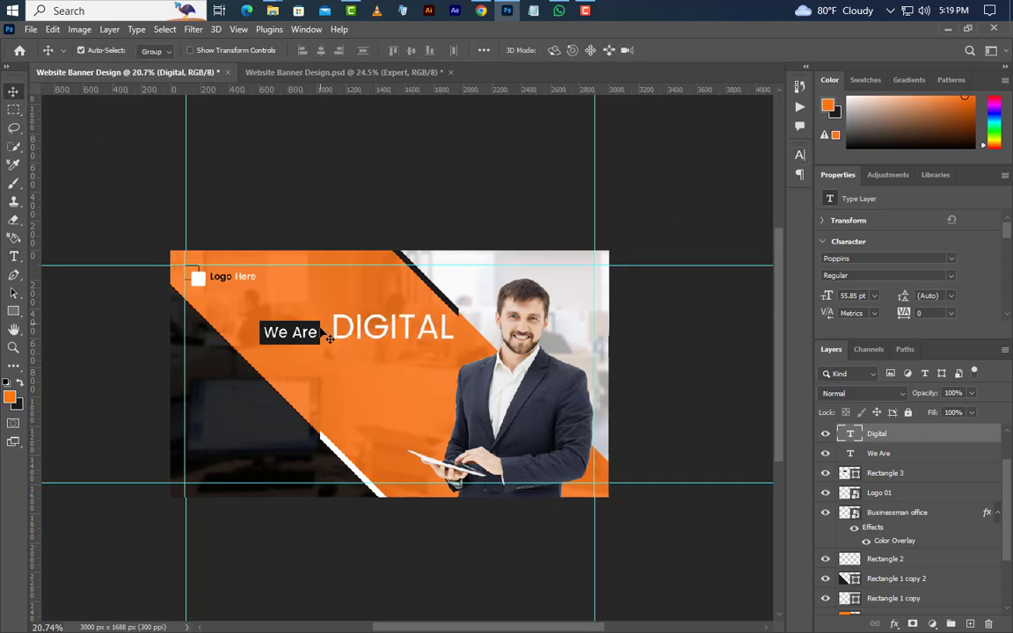
Duplicate DIGITAL onto a lower line and change it to bold MARKETING
left_click_drag(352, 331, 349, 401)
key("t")
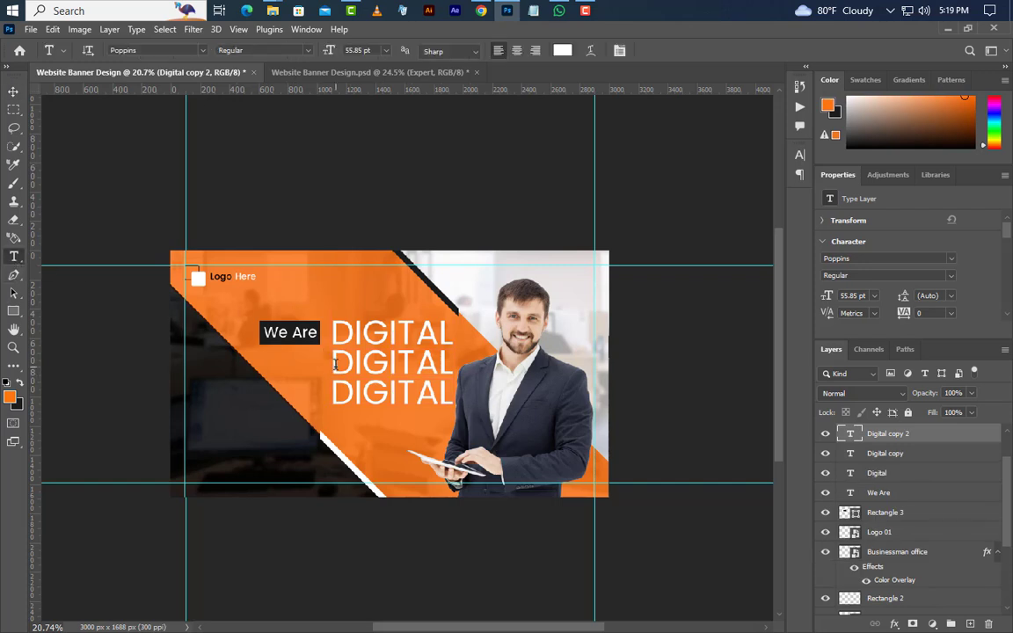
double_click(334, 364)
type("MAR")
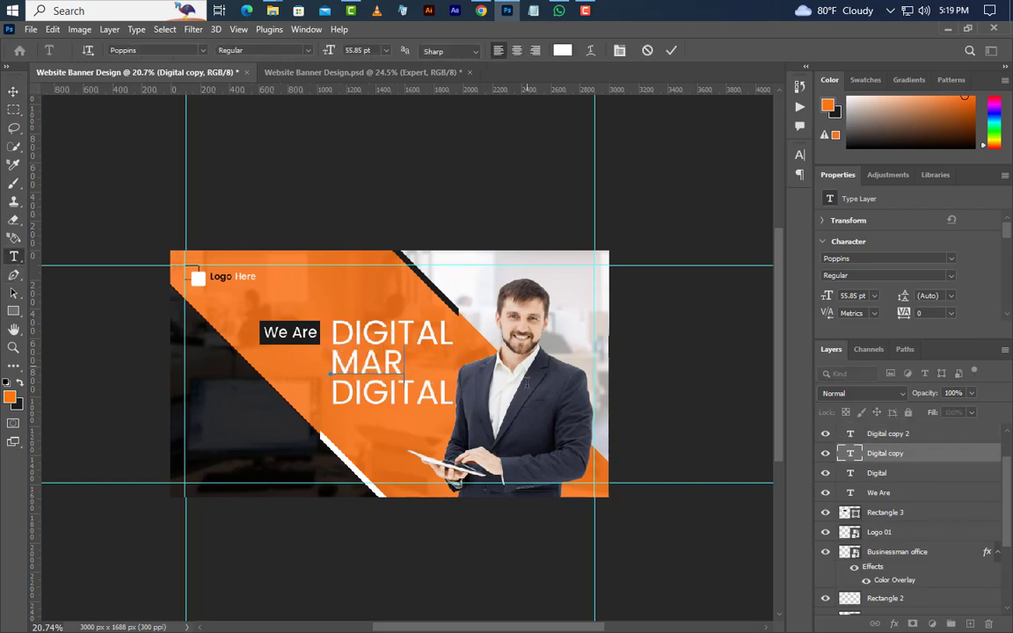
type("KETI")
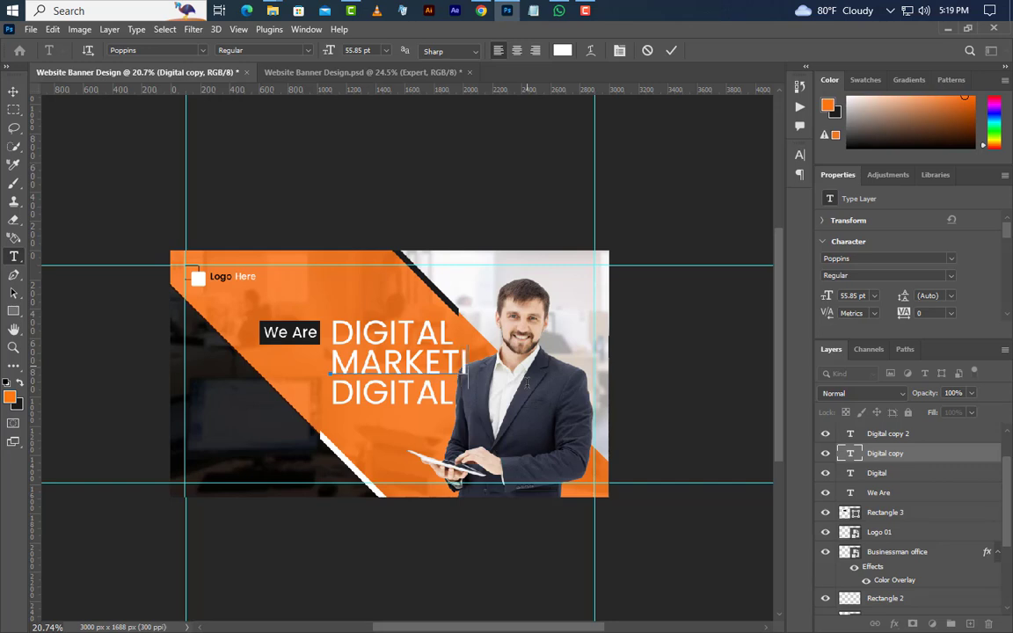
type("NG")
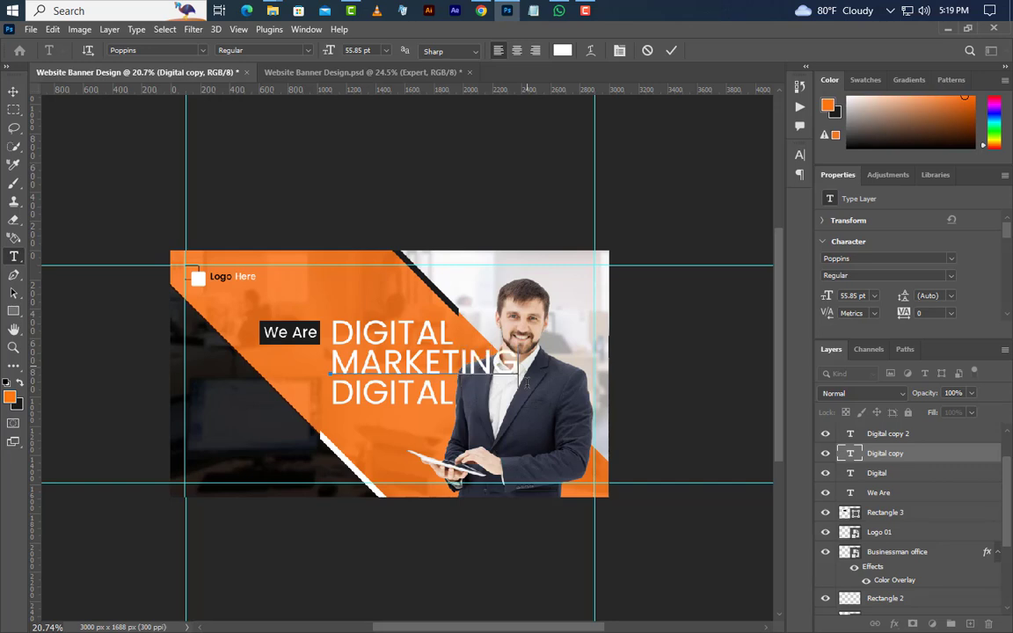
left_click(671, 50)
left_click(947, 278)
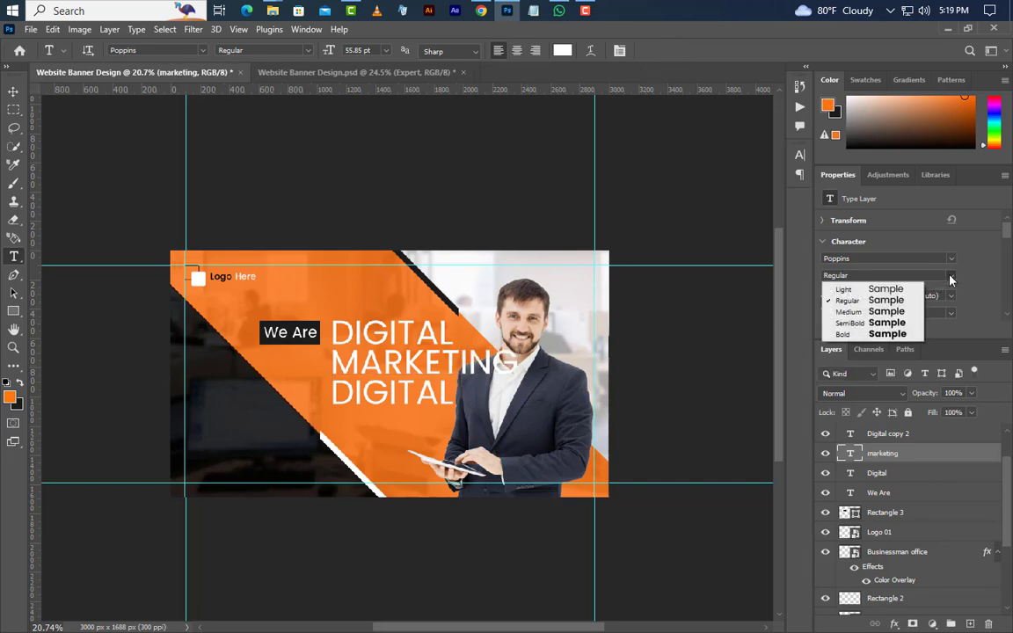
left_click(855, 335)
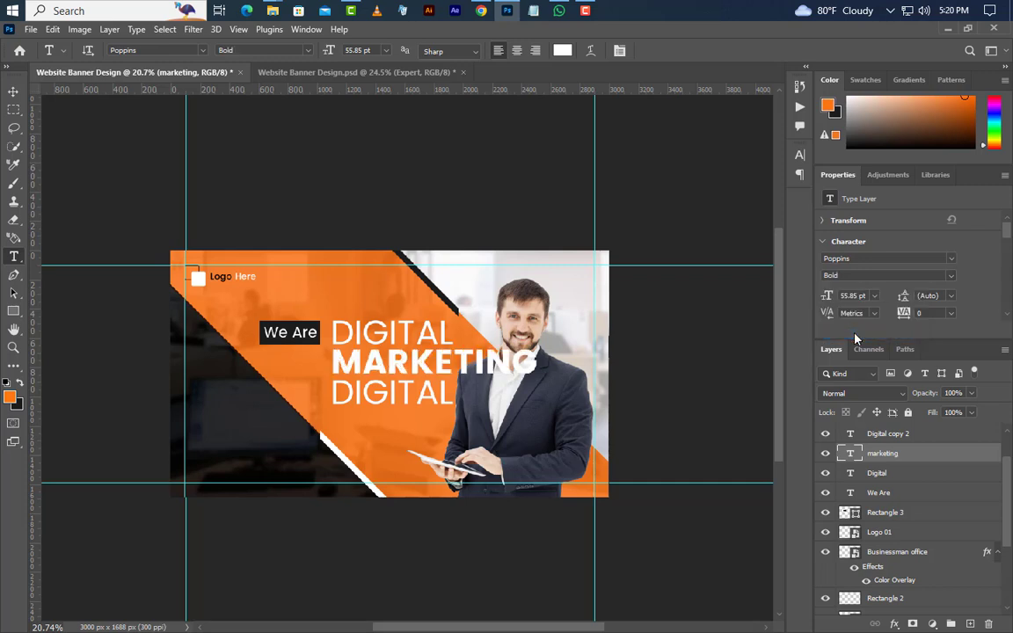
Retype the third line as bold EXPERT coloured #1c1c1c
double_click(335, 394)
type("EXPE")
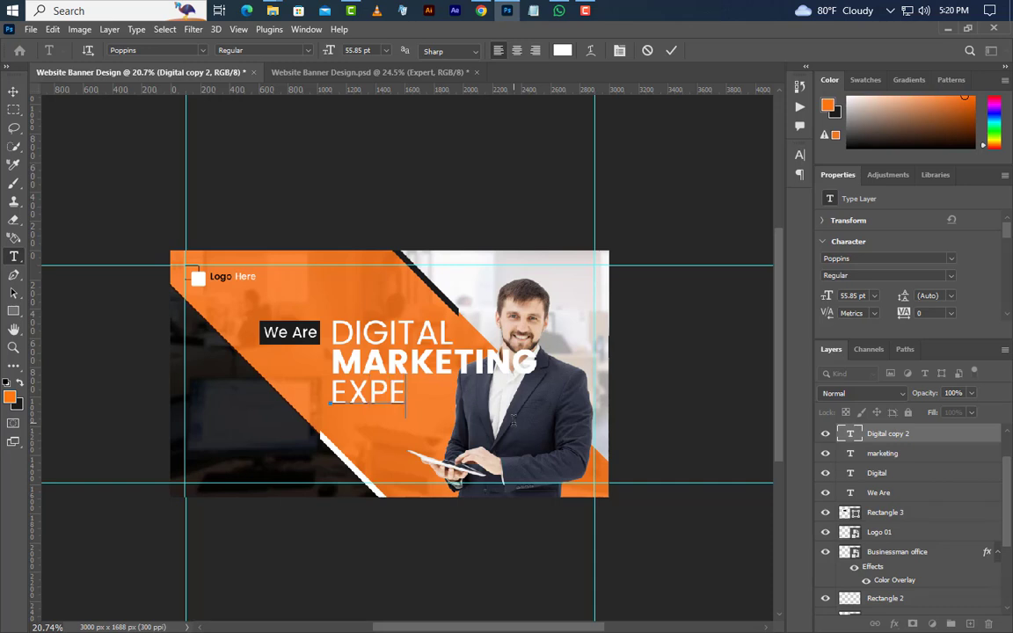
type("RT")
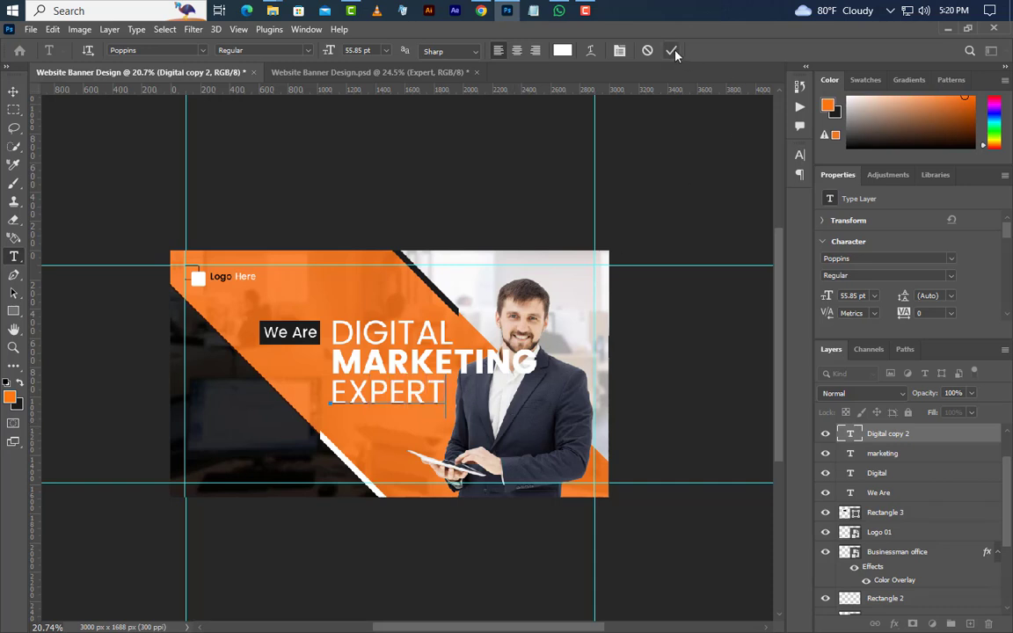
left_click(672, 51)
left_click(799, 155)
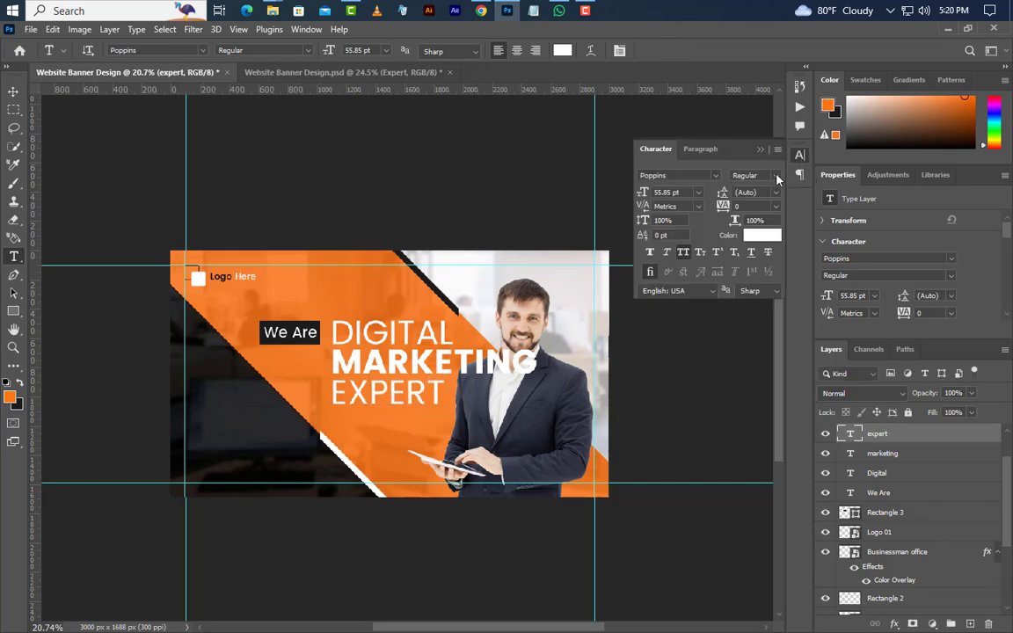
left_click(777, 179)
left_click(758, 228)
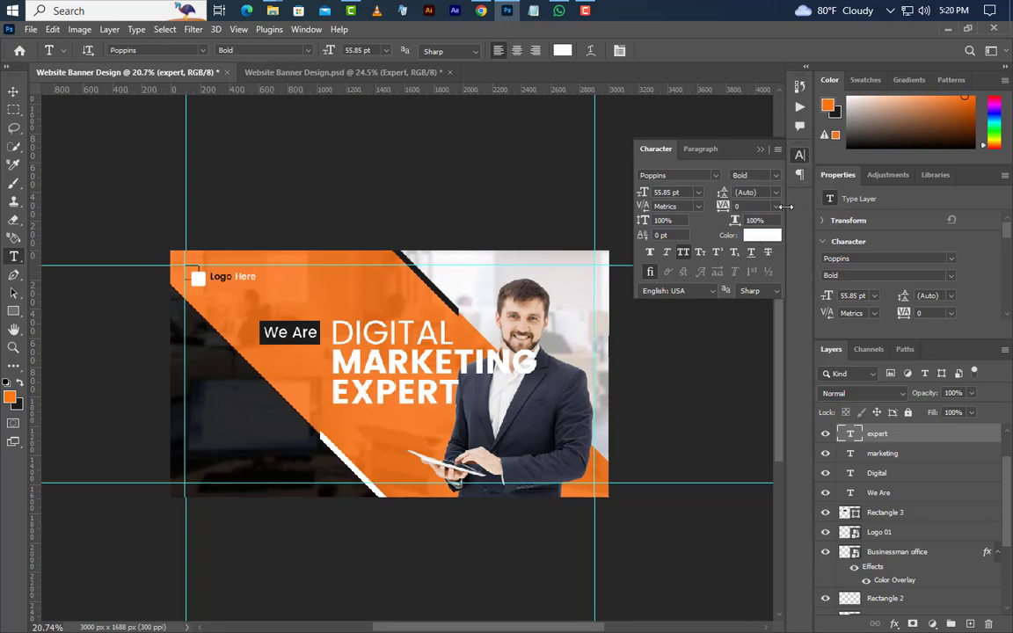
left_click(762, 235)
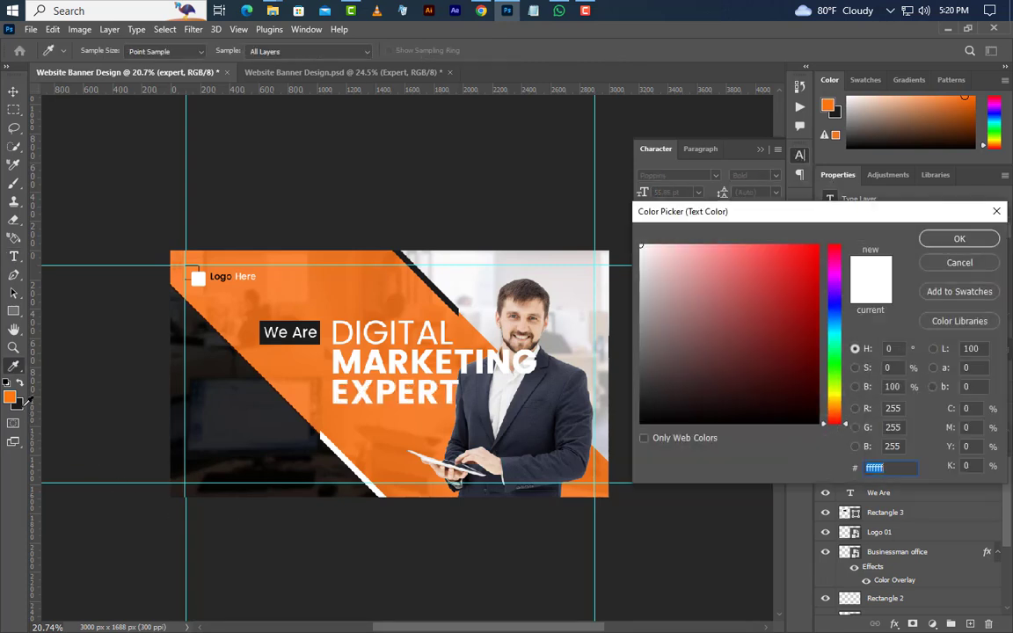
type("1c1c1c")
left_click(959, 239)
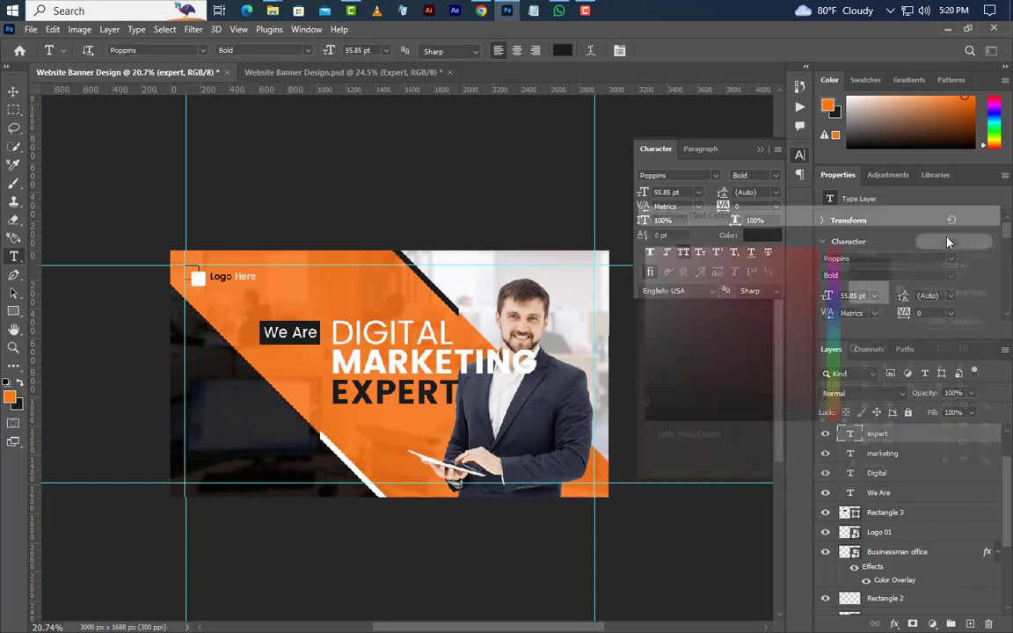
left_click(853, 475, "ctrl")
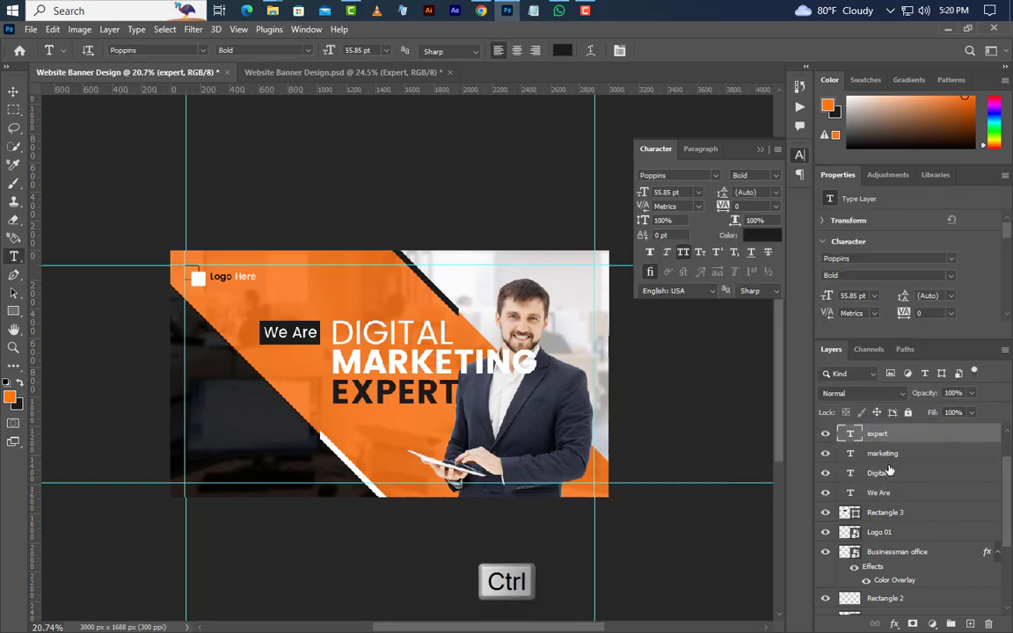
Right-align MARKETING and EXPERT with DIGITAL and clear the selection
left_click(895, 453, "ctrl")
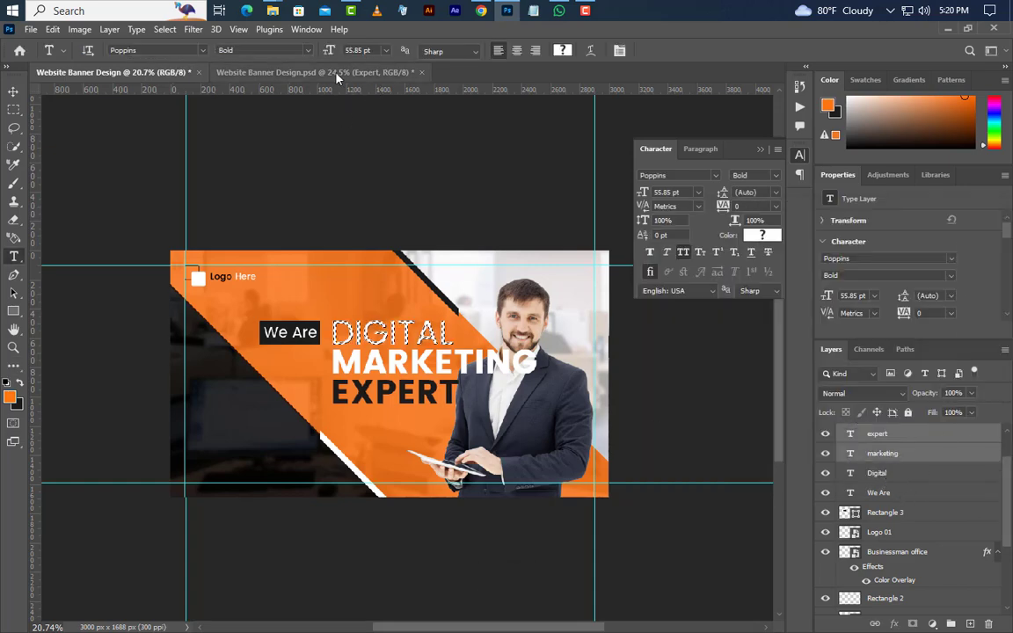
key("v")
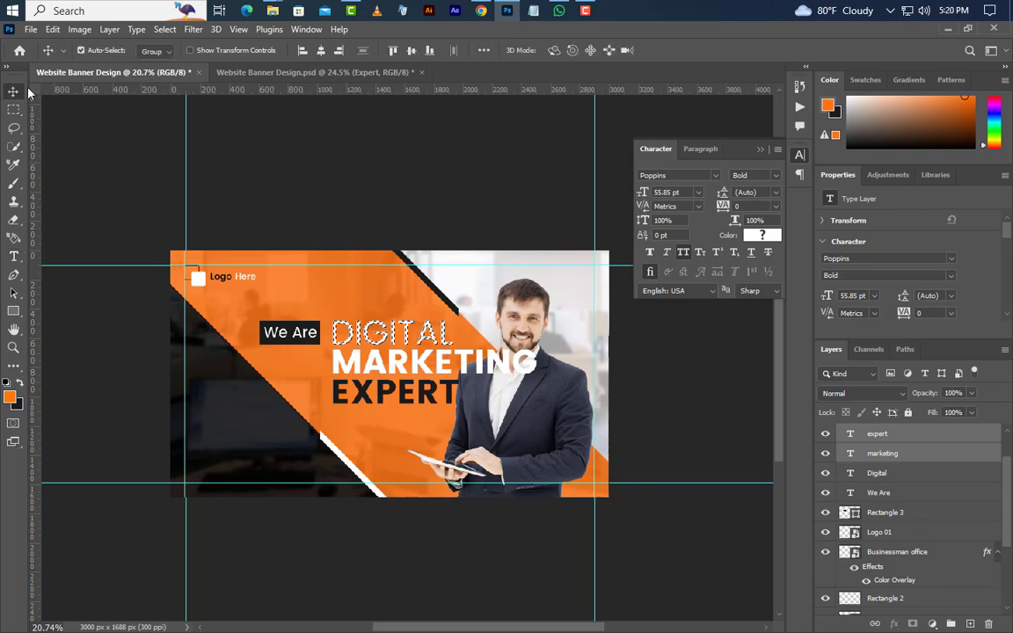
left_click(338, 51)
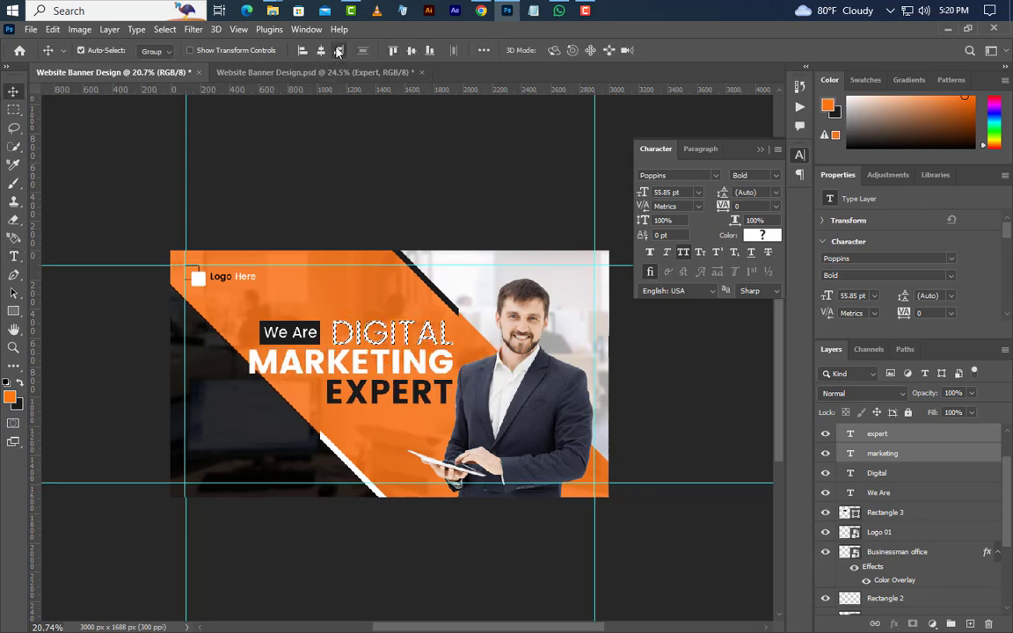
left_click(165, 29)
left_click(173, 58)
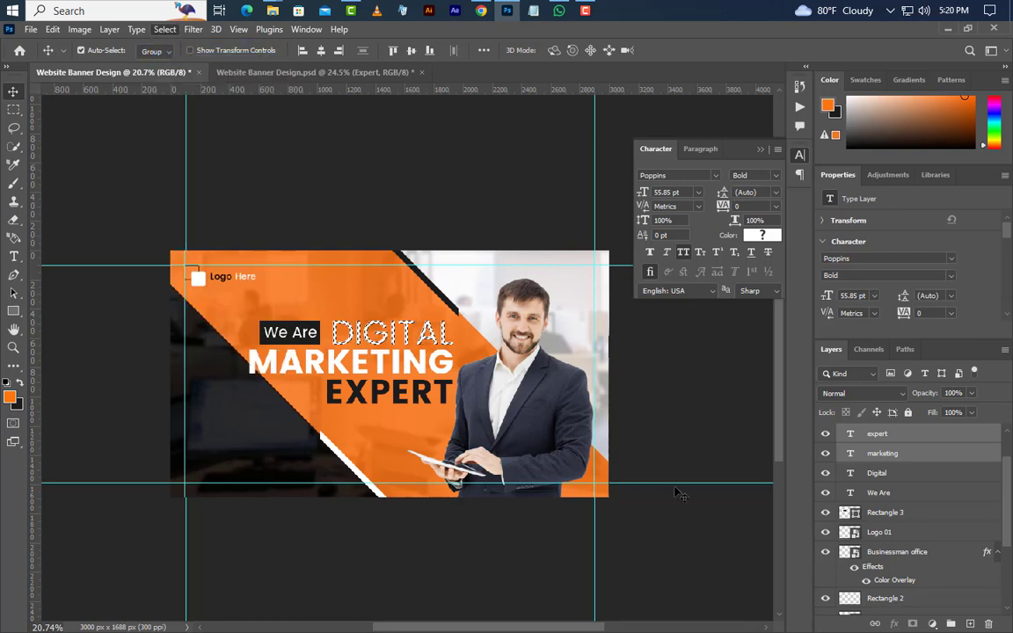
Nudge the We Are box layers up by about 30 px
left_click(884, 474)
left_click(886, 494)
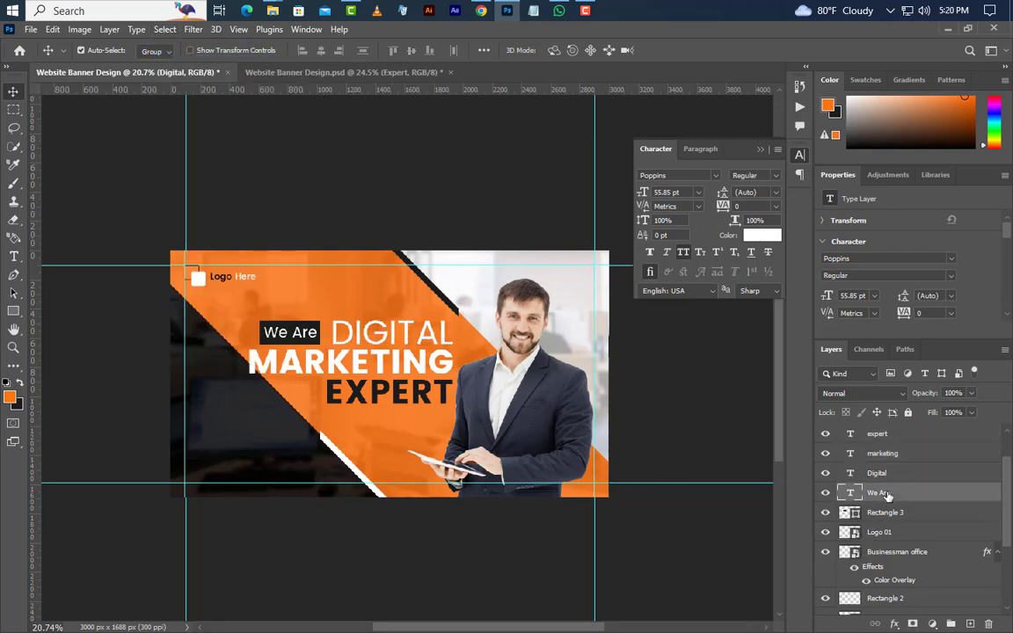
left_click(889, 513)
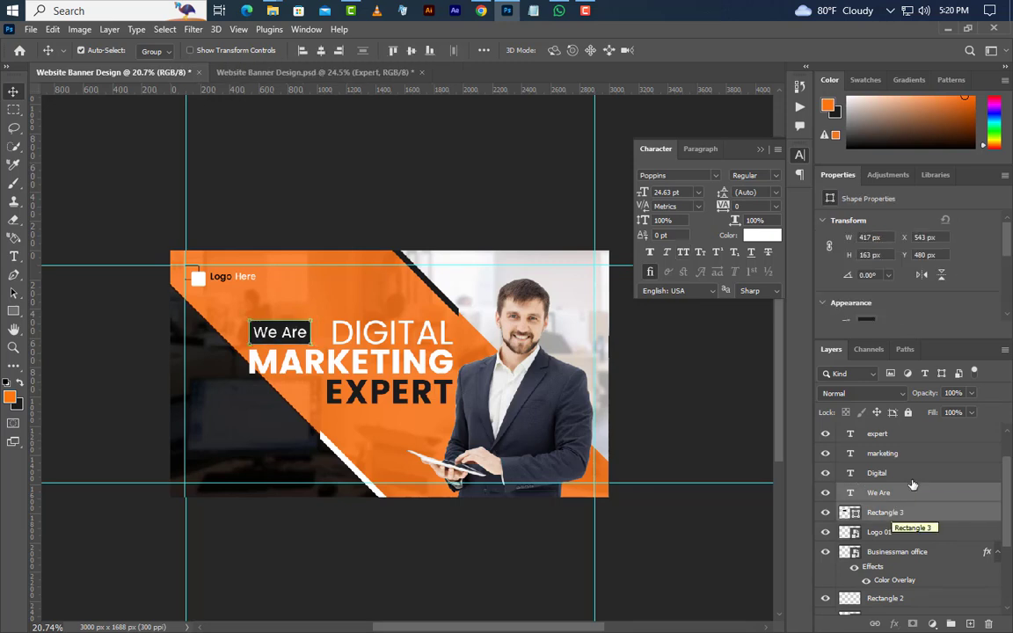
key("shift+Up")
key("shift+Up")
key("shift+Up")
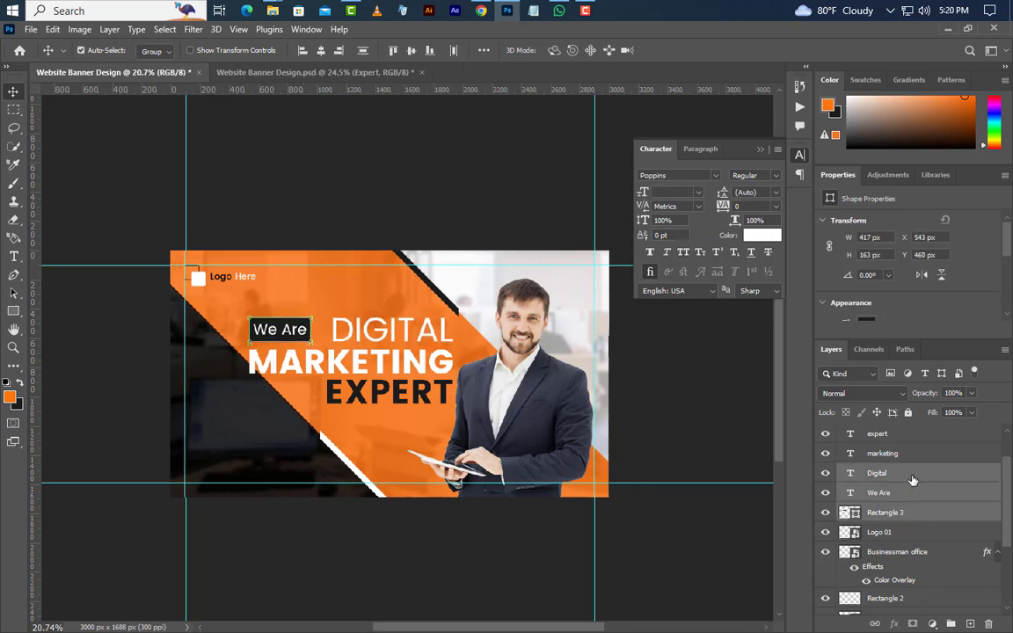
key("Up")
key("Up")
Select all five headline layers and move the block up 40 px
left_click(903, 437)
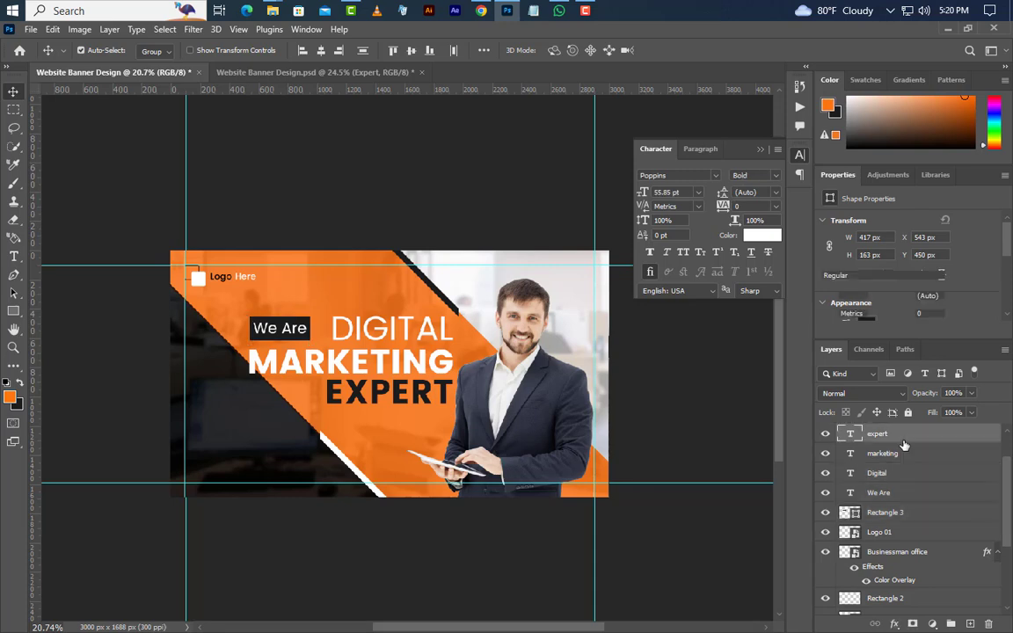
left_click(900, 454, "shift")
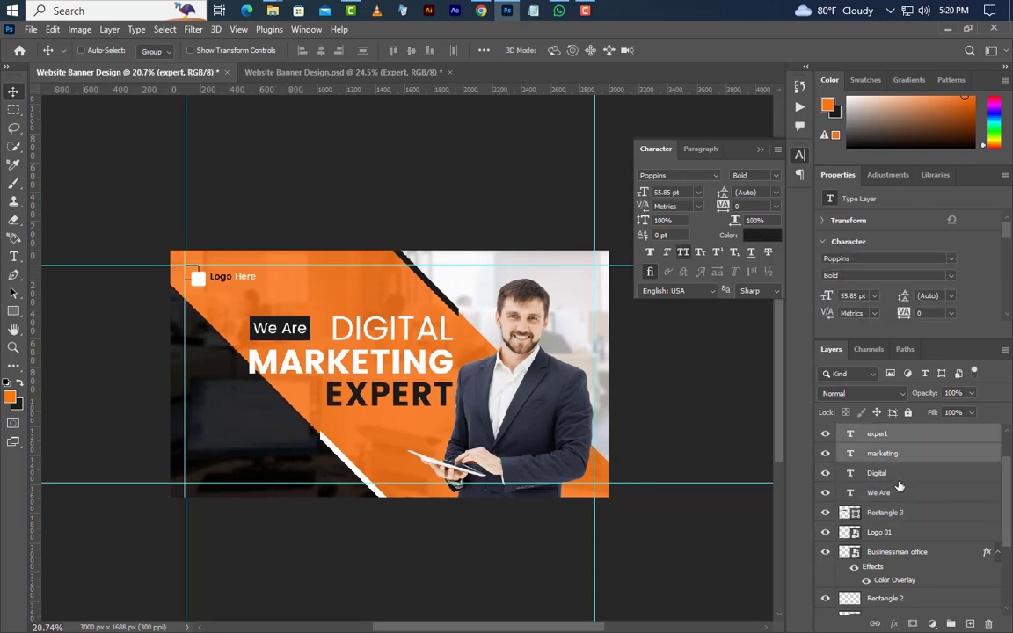
left_click(898, 475, "shift")
left_click(898, 494, "shift")
left_click(899, 513, "shift")
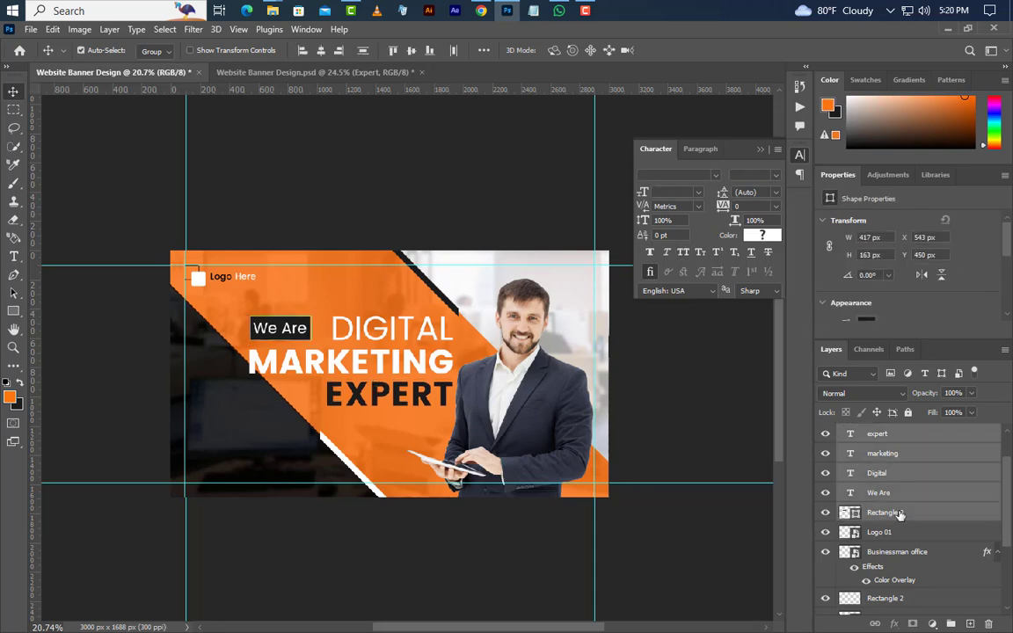
key("shift+Up")
key("shift+Up")
key("shift+Up")
key("shift+Up")
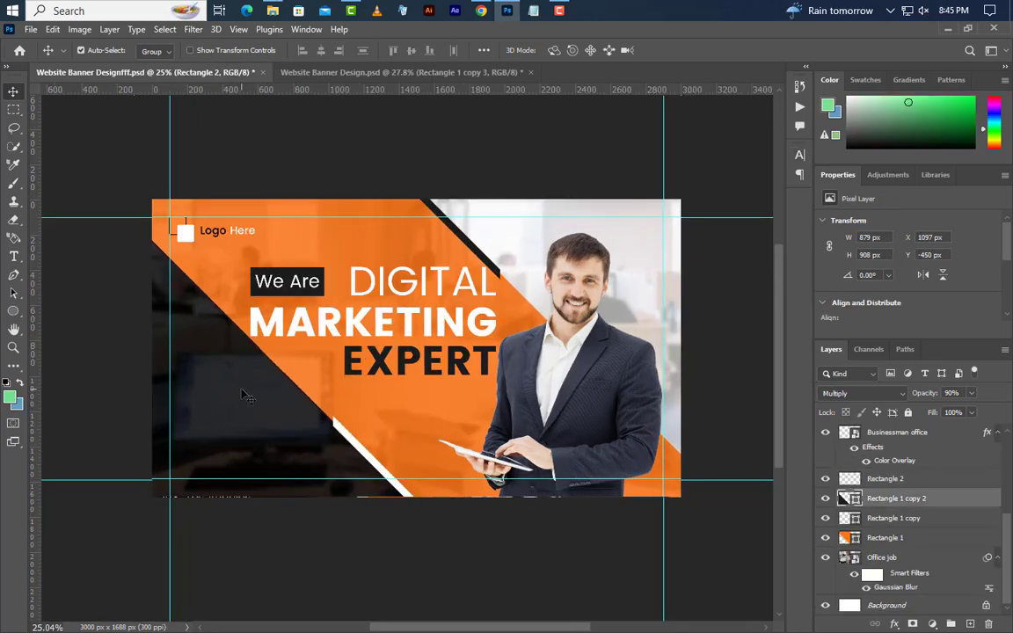
Duplicate Rectangle 1 copy 2 as a Normal, 100% opaque light grey #e1e1e1 shape
left_click(897, 498)
right_click(951, 502)
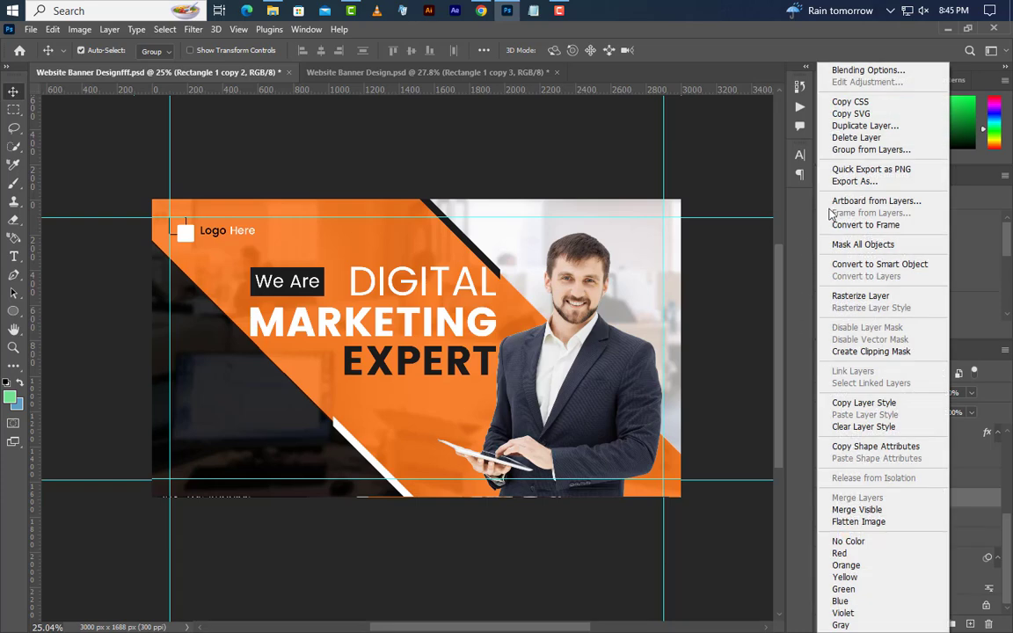
left_click(871, 126)
left_click(620, 189)
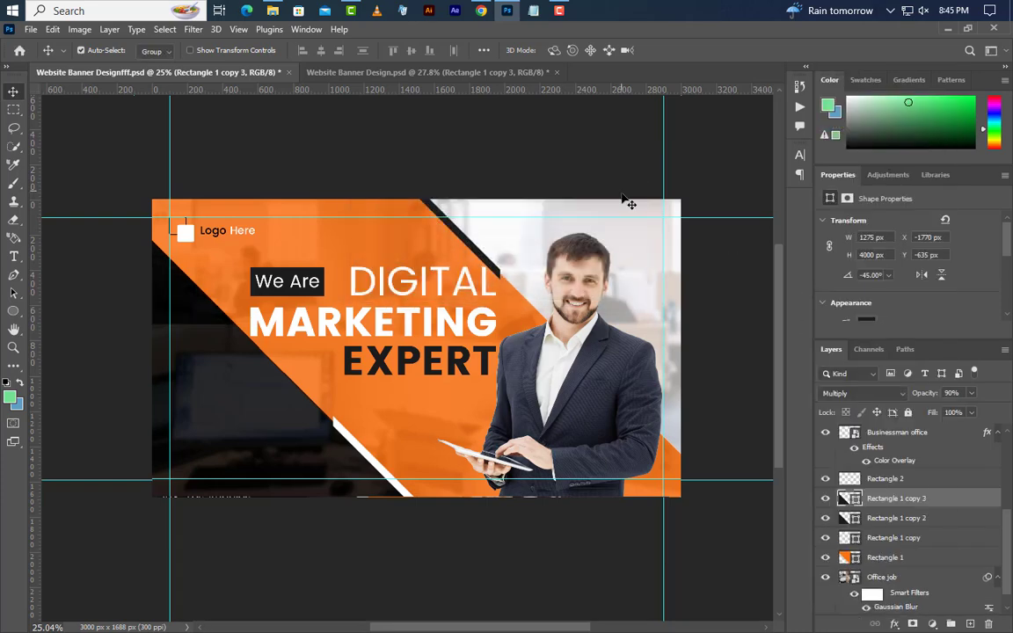
left_click(871, 396)
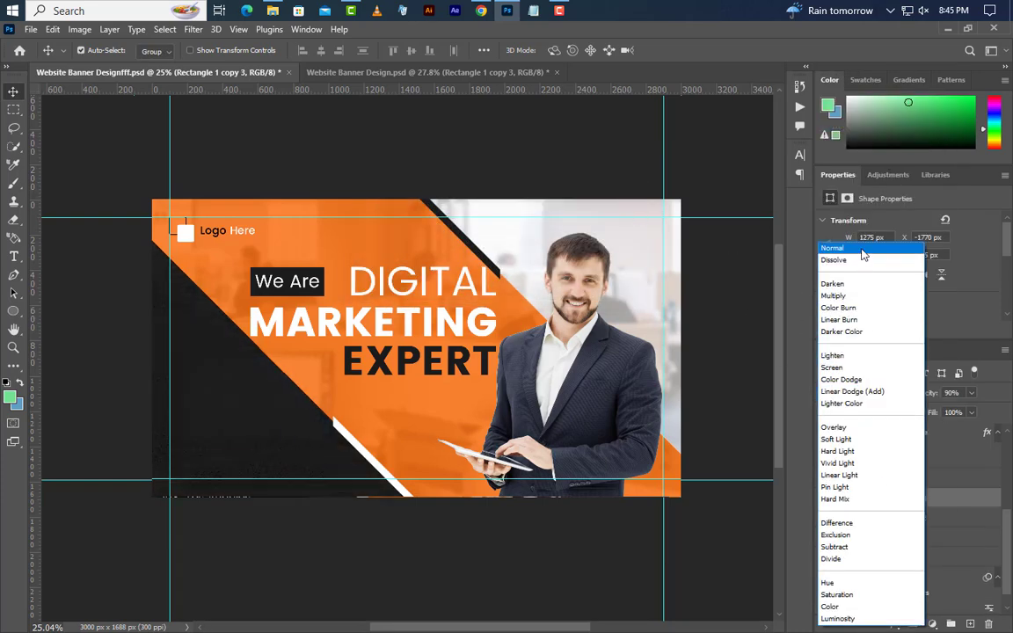
left_click(840, 249)
left_click(971, 396)
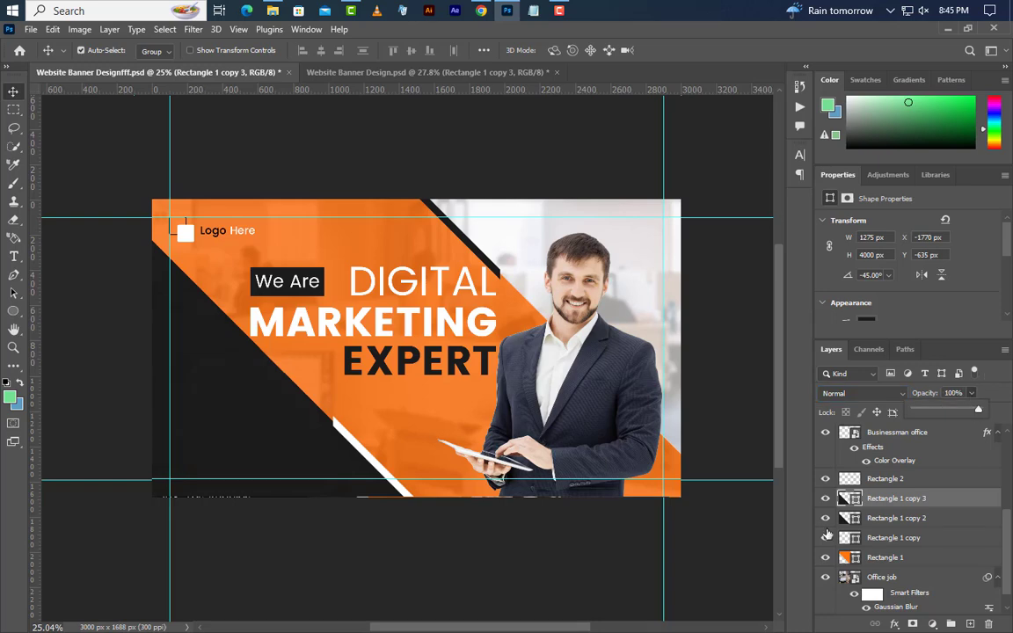
double_click(850, 499)
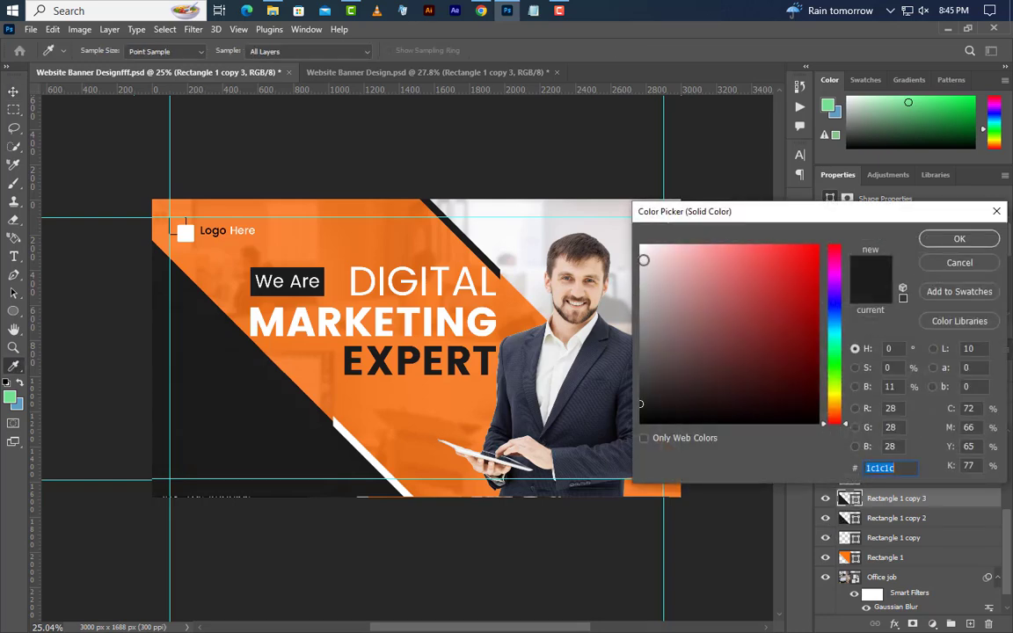
left_click(641, 266)
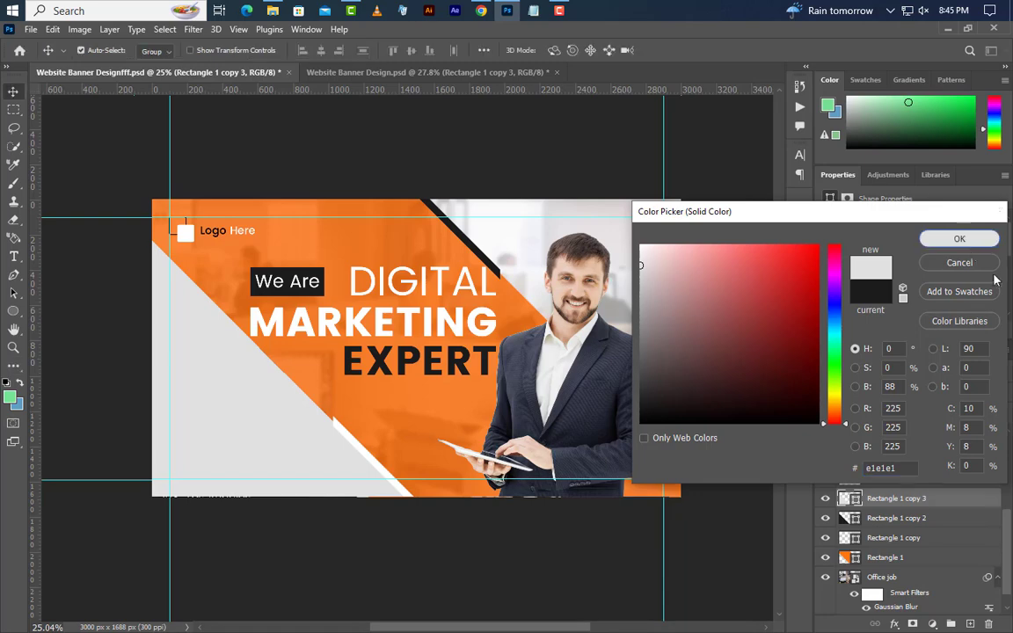
key("Return")
Flip the grey copy horizontally and move it to the banner's left edge
left_click(53, 29)
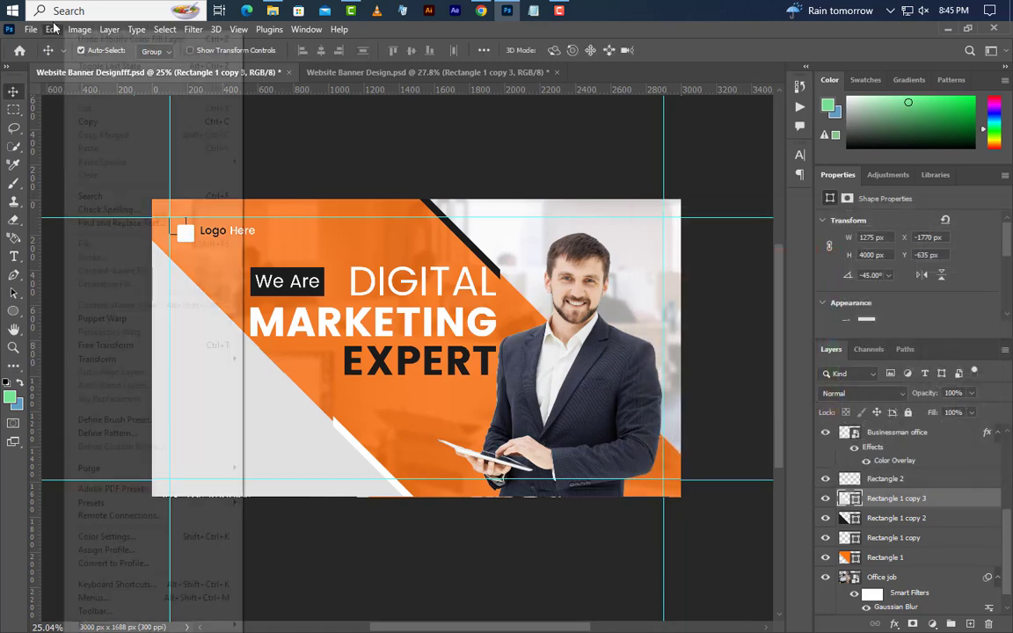
left_click(102, 347)
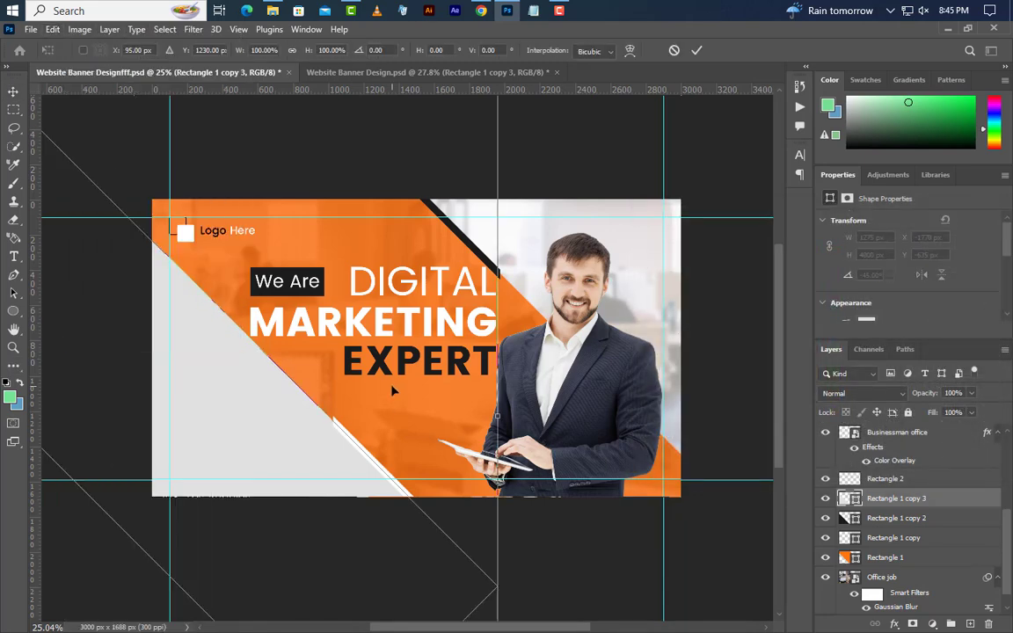
right_click(352, 345)
left_click(354, 335)
left_click_drag(275, 343, 121, 398)
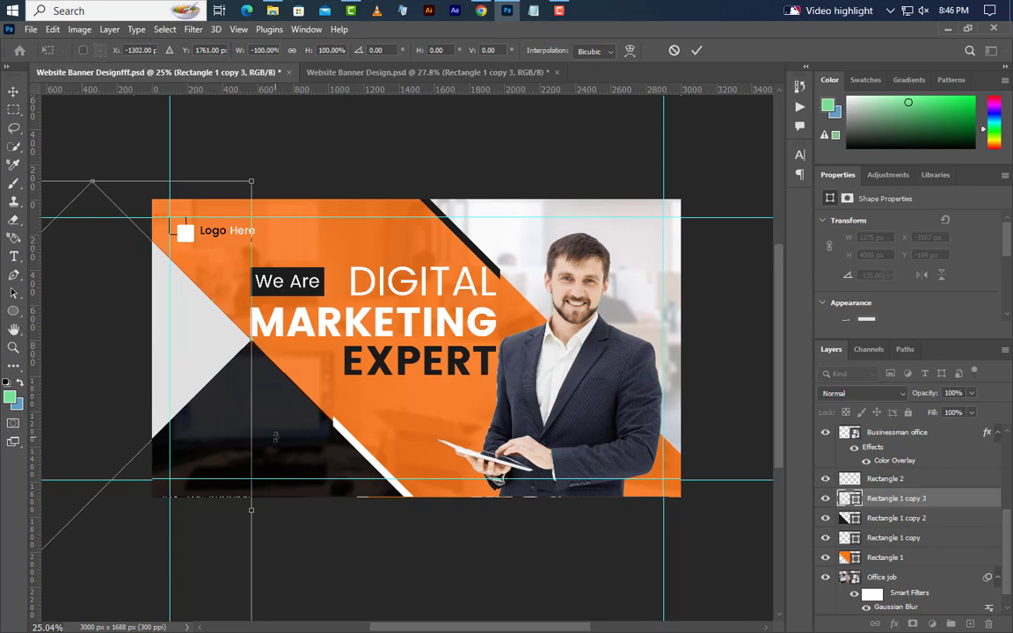
left_click(696, 51)
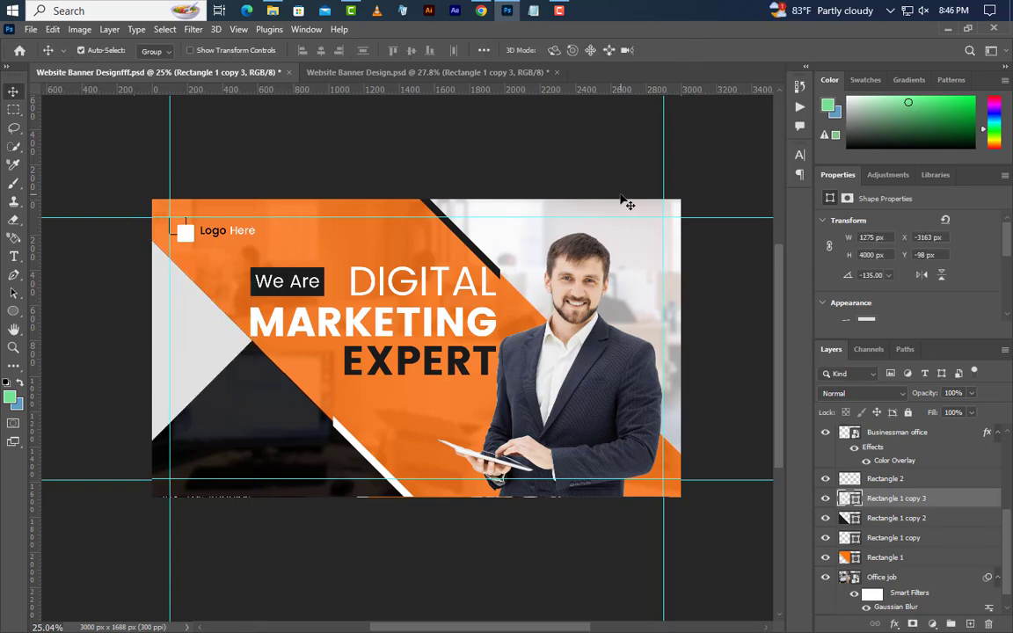
Duplicate the grey shape as Rectangle 1 copy 4 and move it to the right edge
right_click(862, 499)
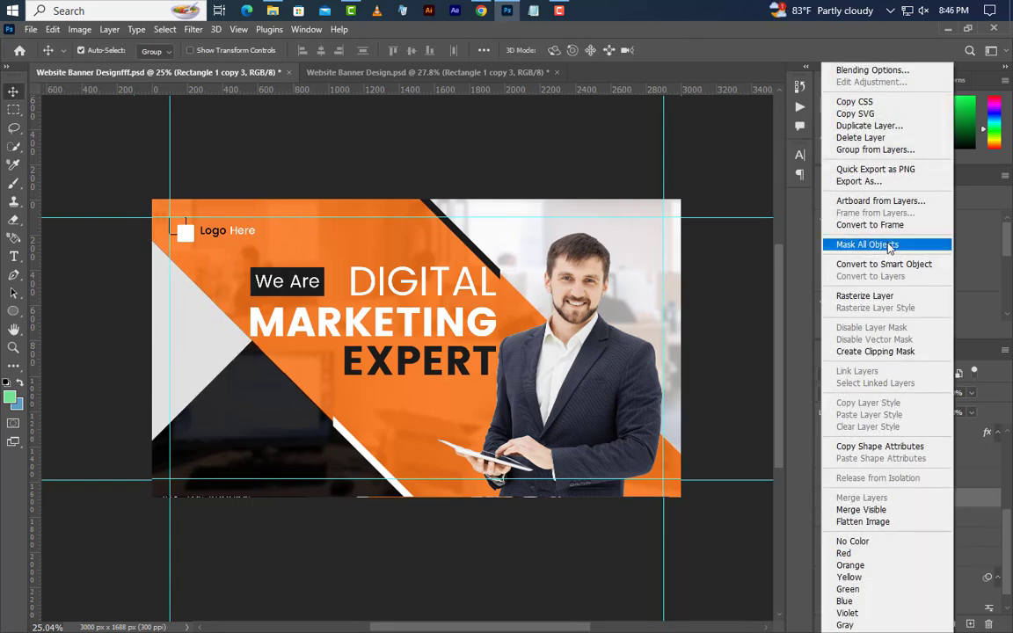
left_click(844, 125)
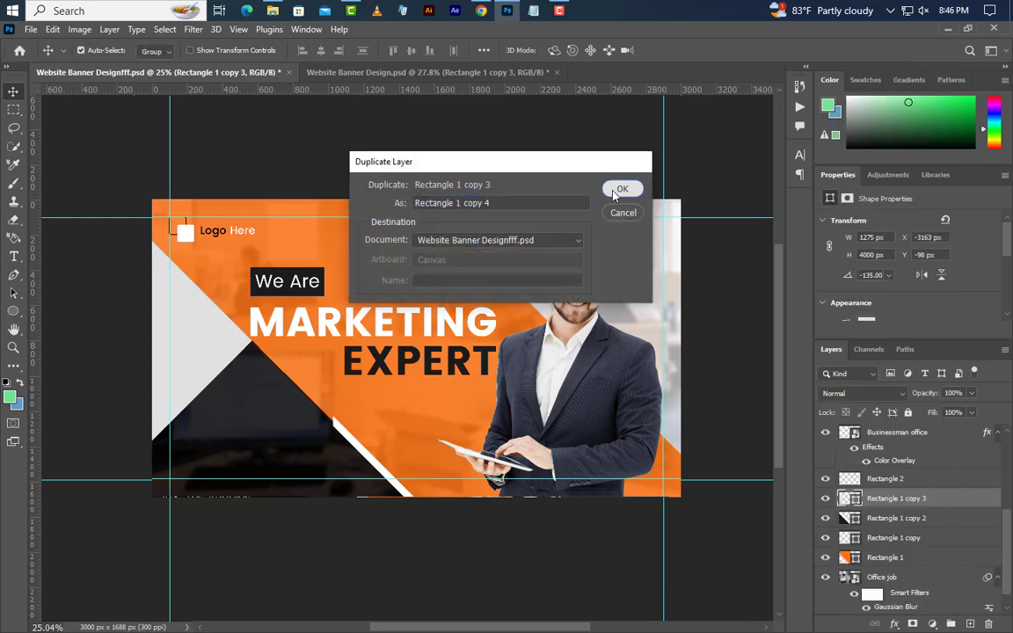
left_click(551, 171)
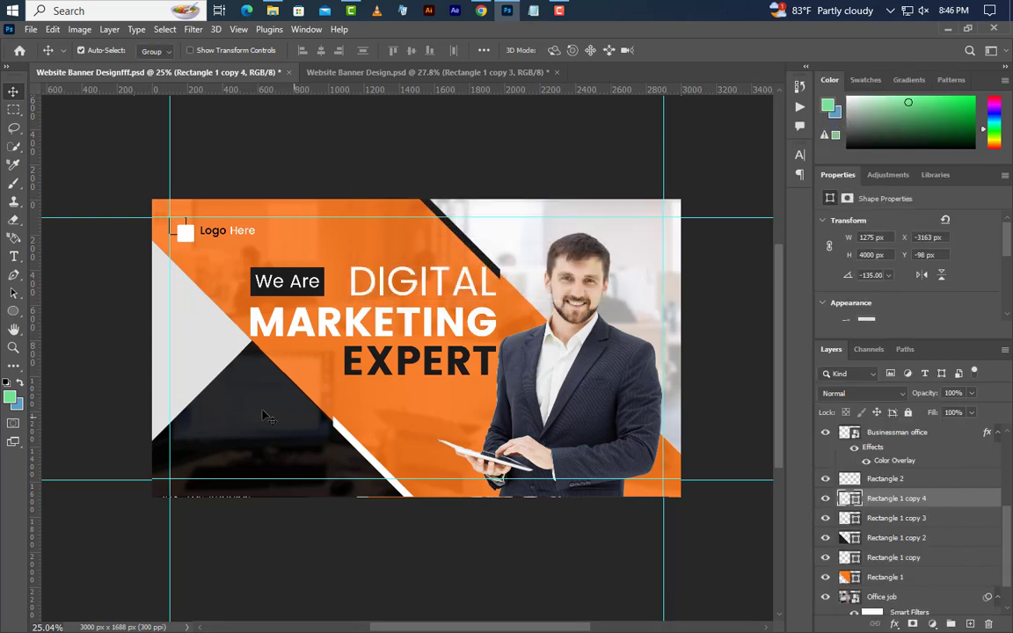
left_click(53, 29)
left_click(75, 343)
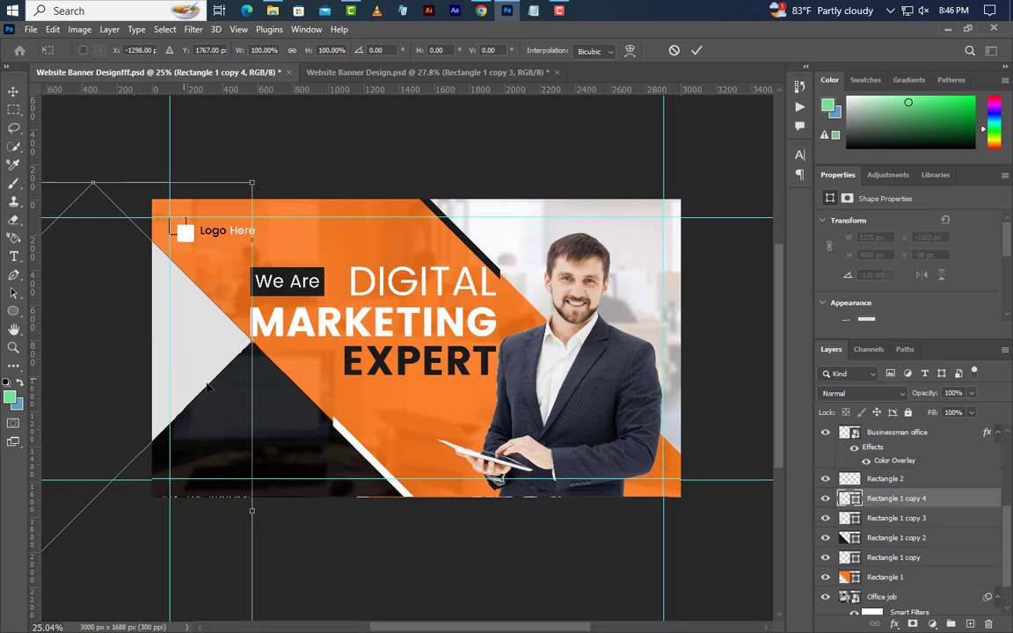
left_click_drag(209, 387, 657, 349)
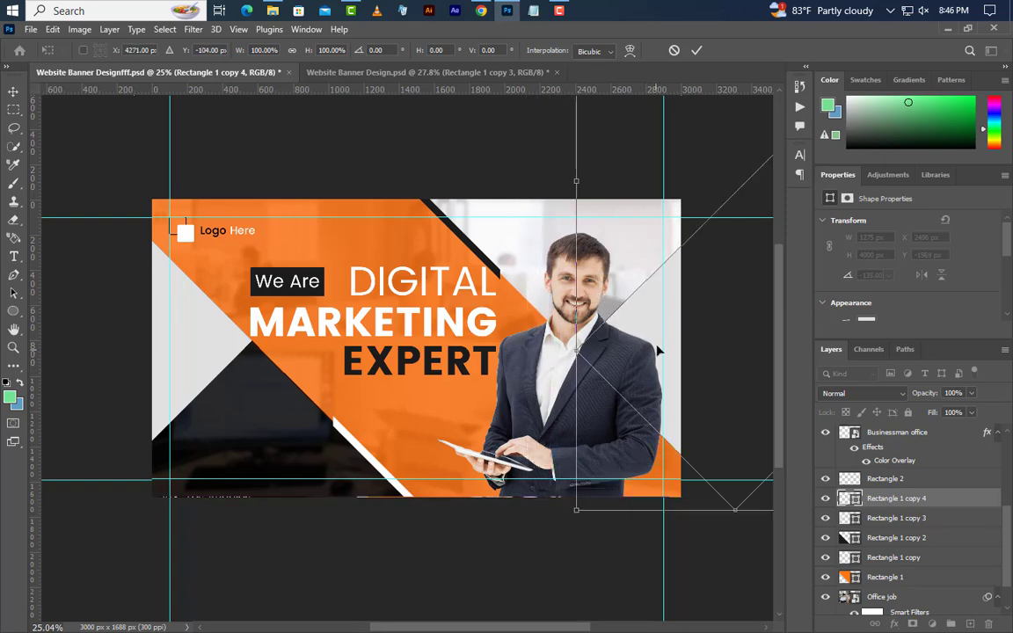
left_click(696, 50)
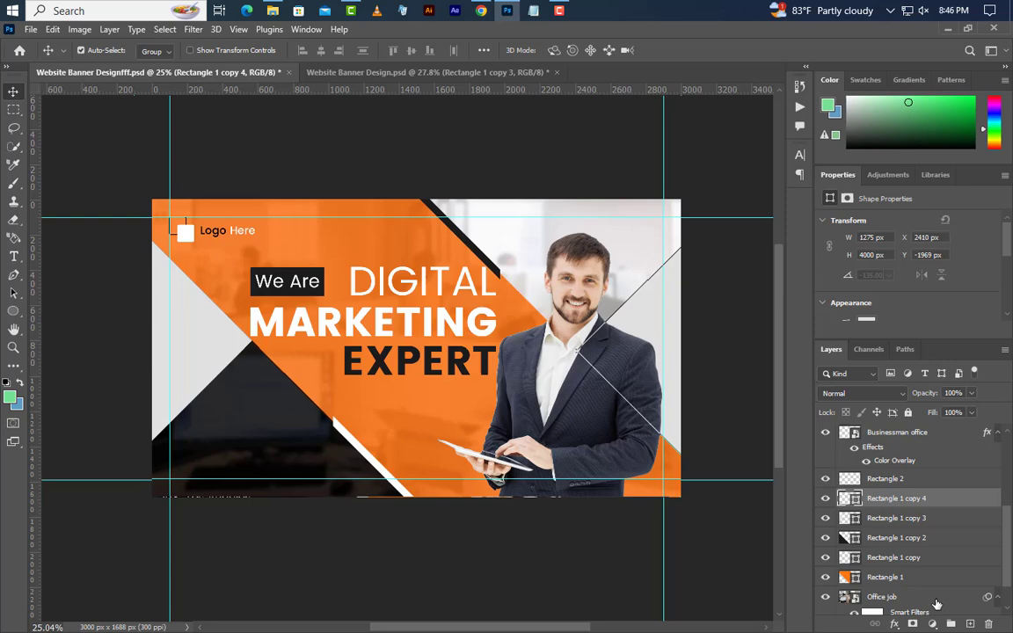
Recolour Rectangle 1 copy 4 near-black #070706 and make Rectangle 2 copy active
double_click(855, 500)
left_click(351, 390)
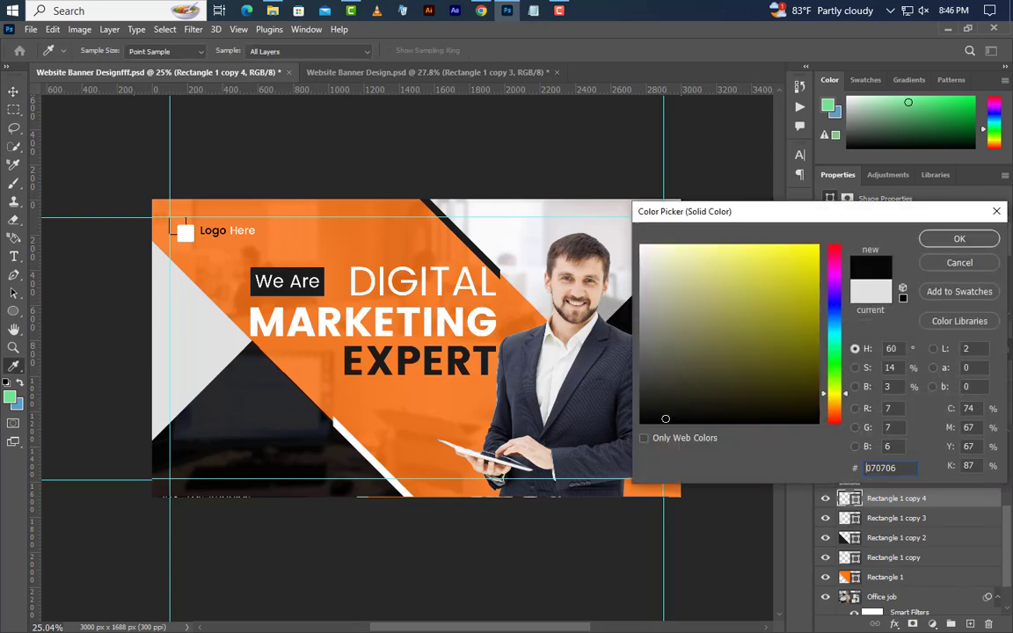
left_click(974, 243)
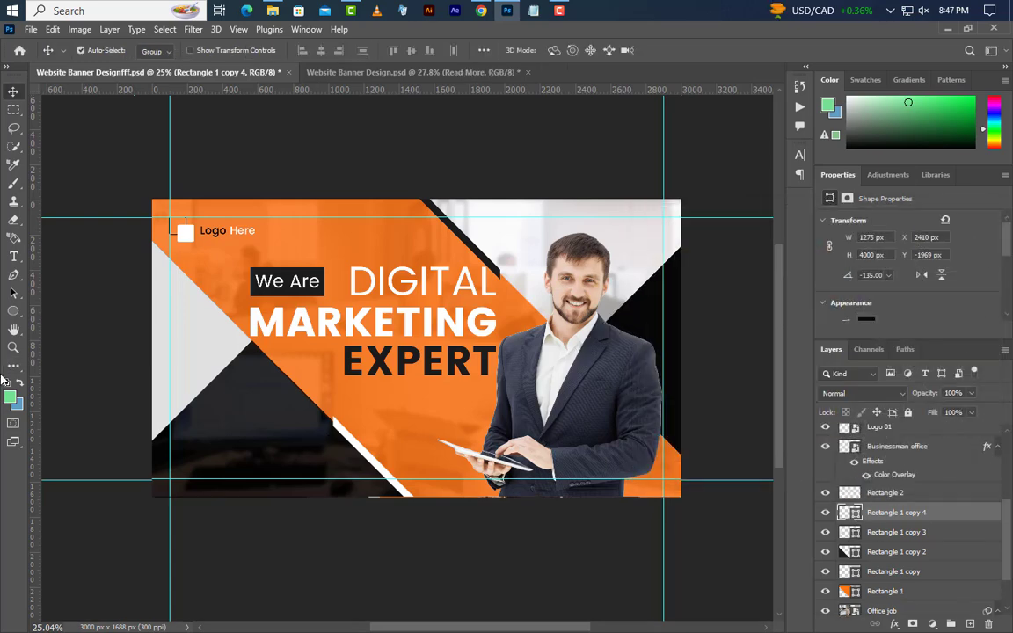
left_click(14, 312)
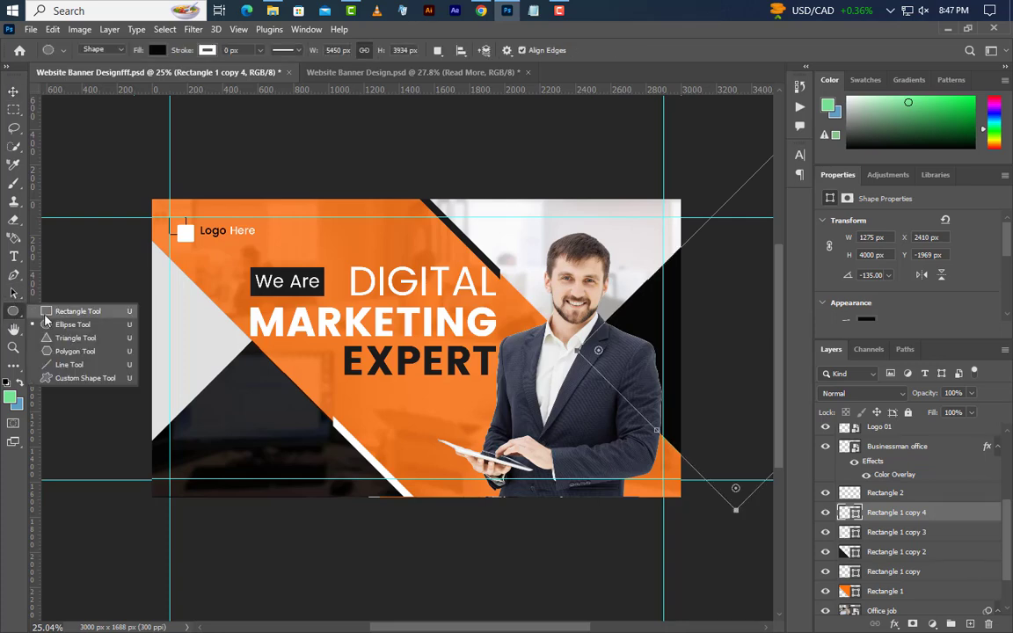
left_click(53, 311)
scroll(1010, 528, "up", 3)
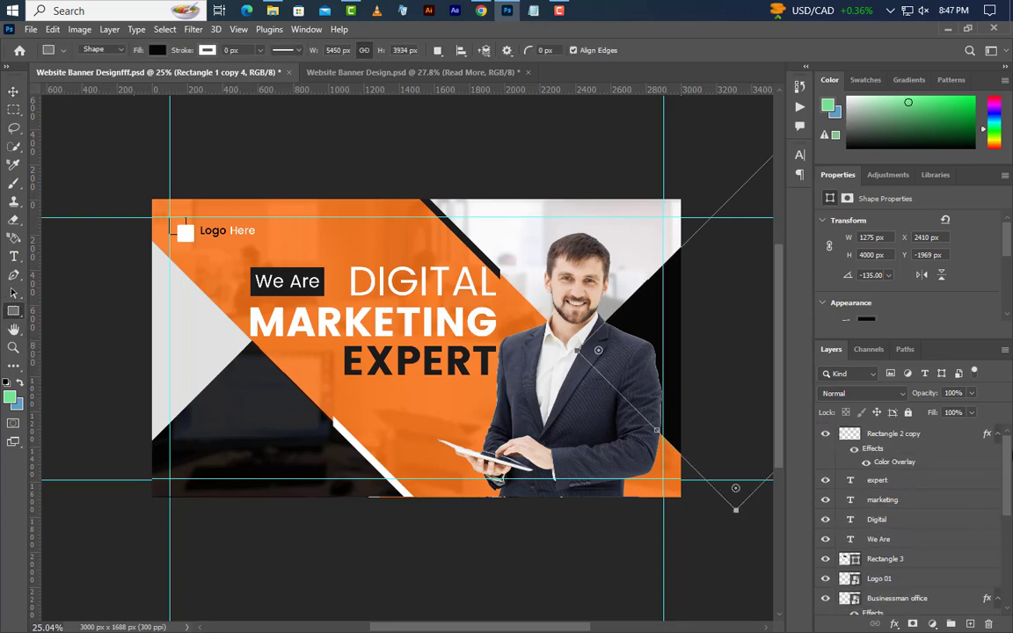
left_click(950, 454)
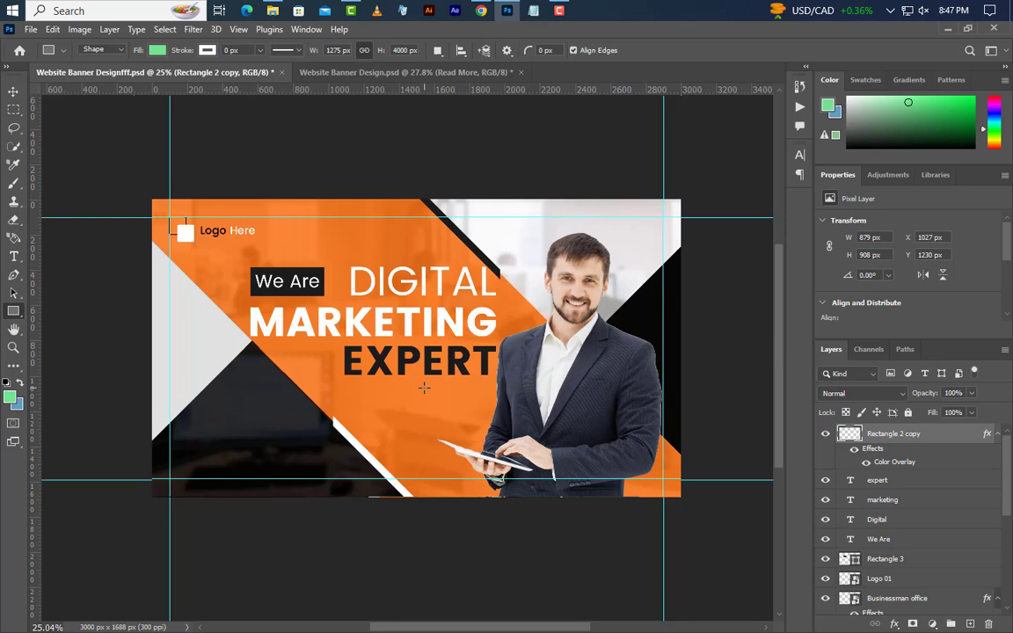
Draw a 500 × 120 px rectangle below EXPERT and fill it white #ffffff
mouse_move(423, 387)
left_mouse_down()
mouse_move(494, 378)
mouse_move(494, 414)
left_mouse_up()
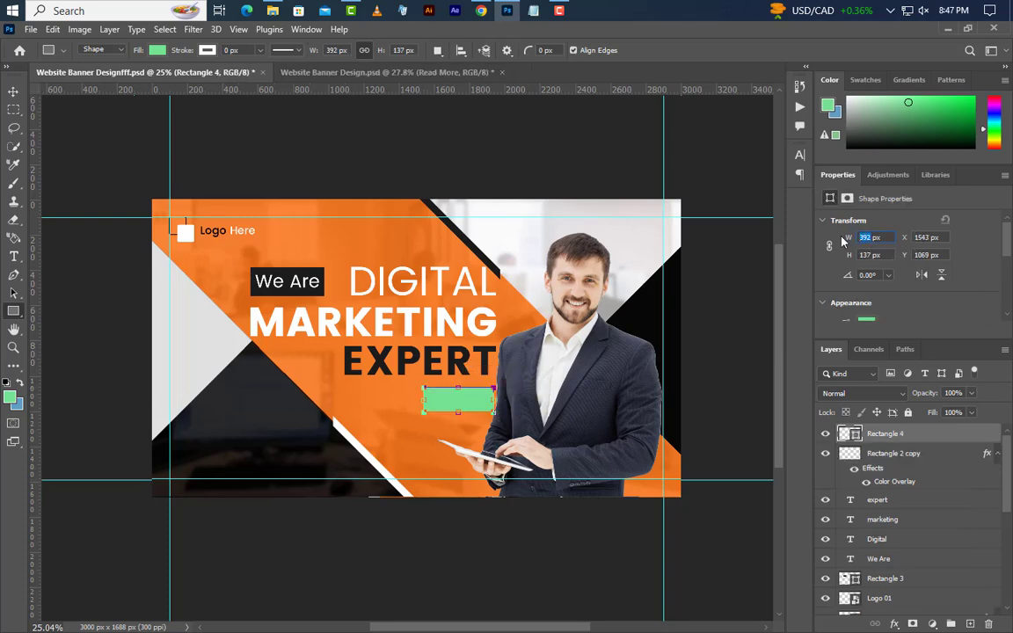
type("500")
left_click(871, 256)
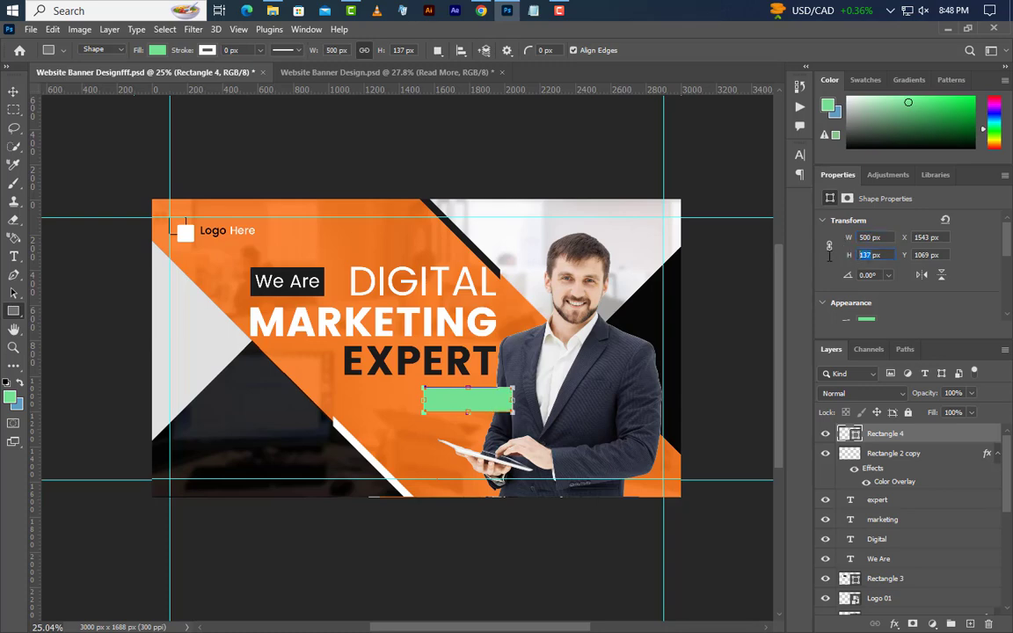
type("120")
key("Return")
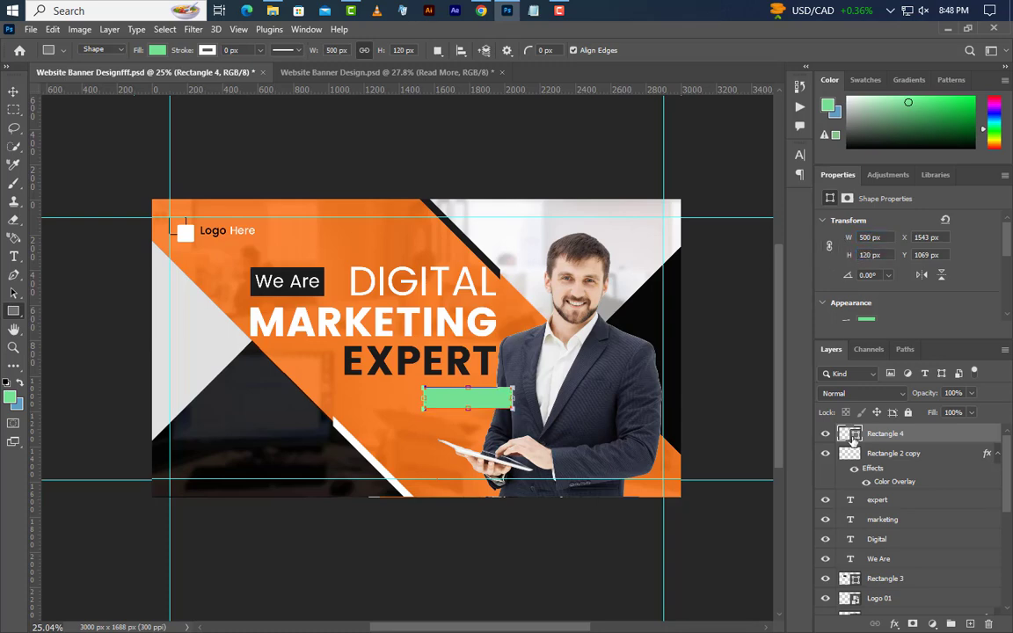
double_click(850, 434)
type("ffffff")
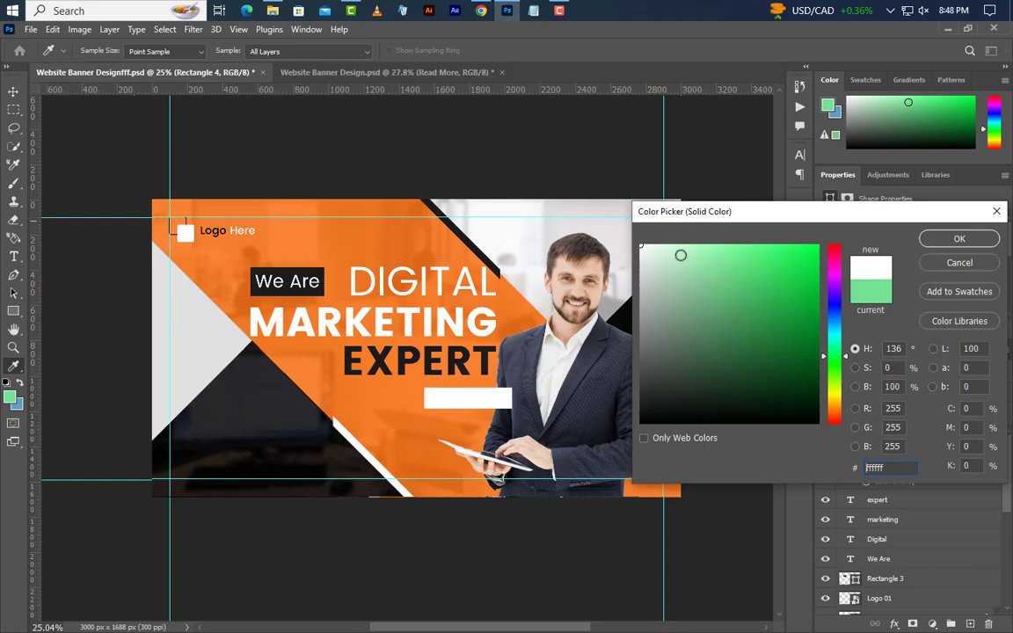
left_click(925, 238)
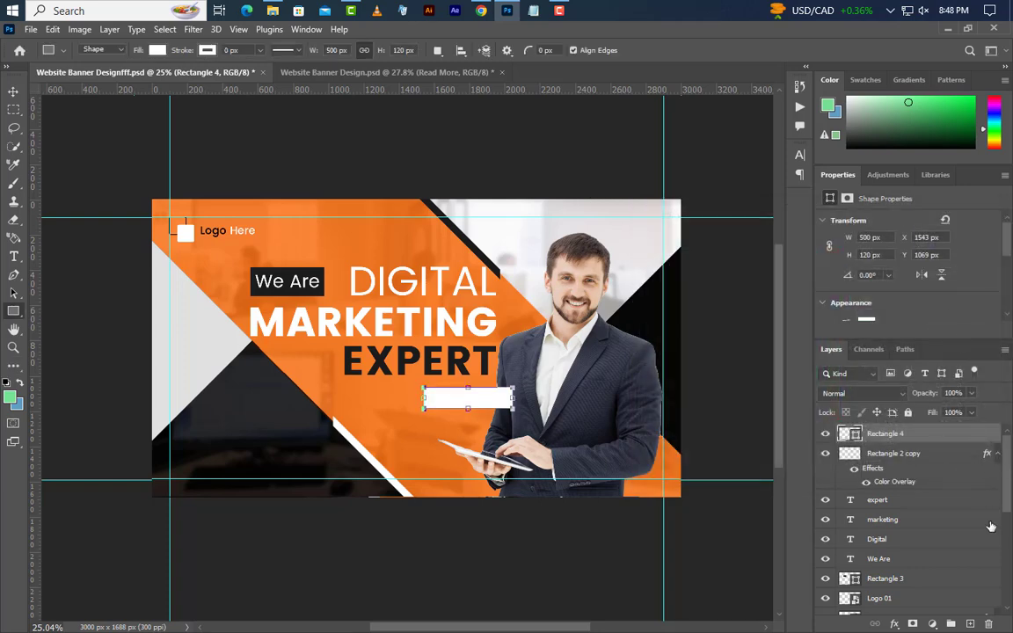
Add a new layer and type the Read More label inside the white button
left_click(970, 624)
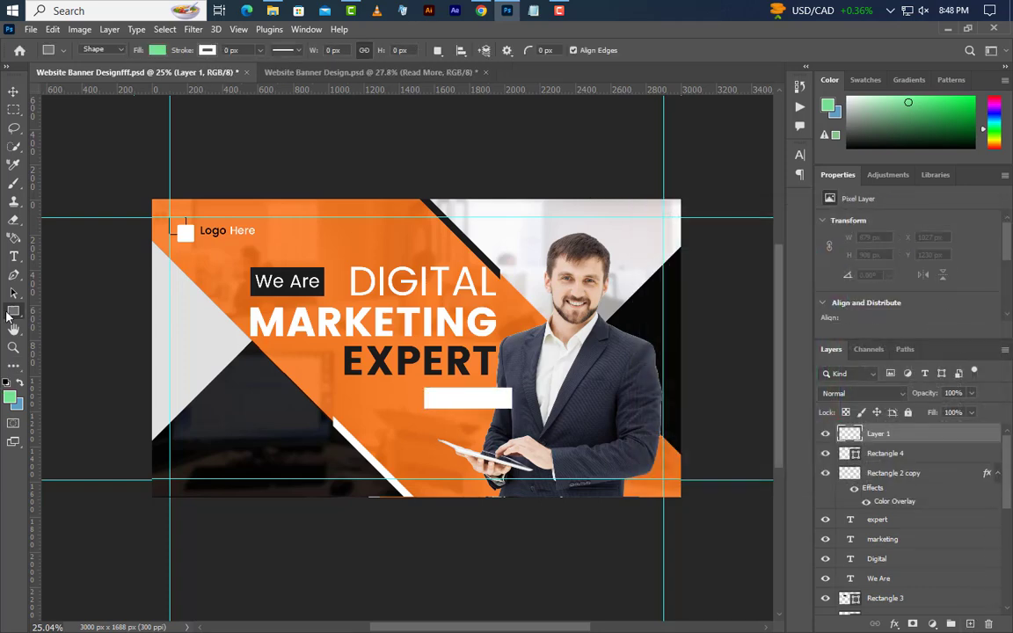
left_click(13, 256)
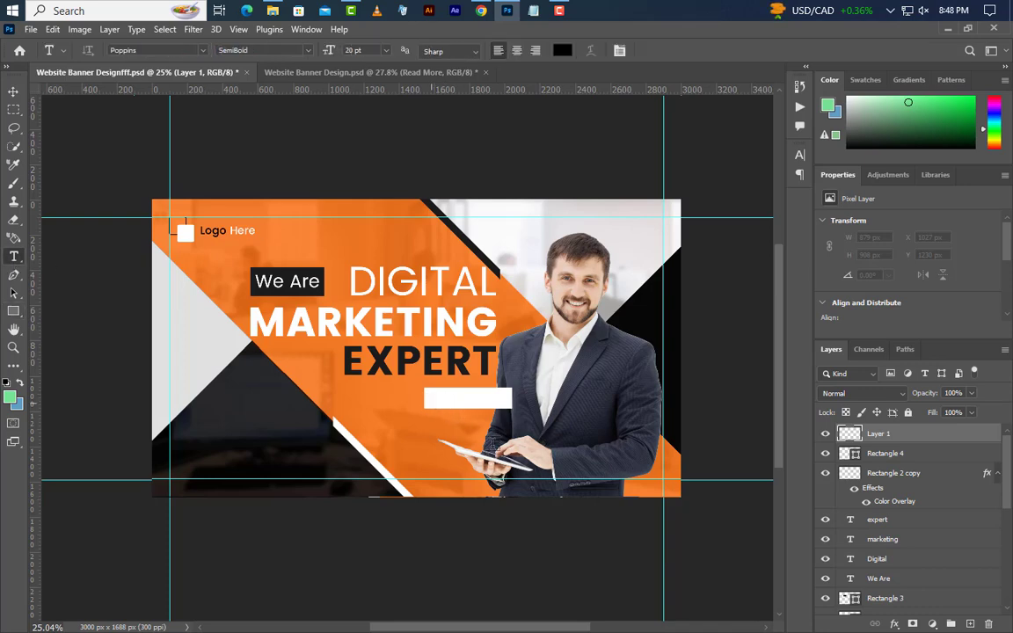
left_click(430, 398)
type("Read More")
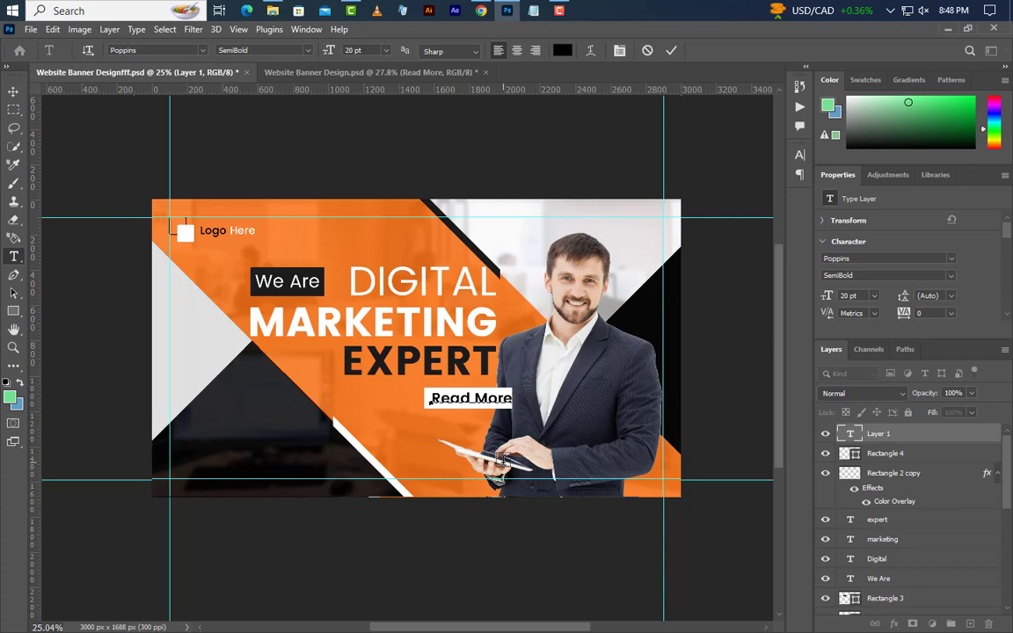
left_click(832, 296)
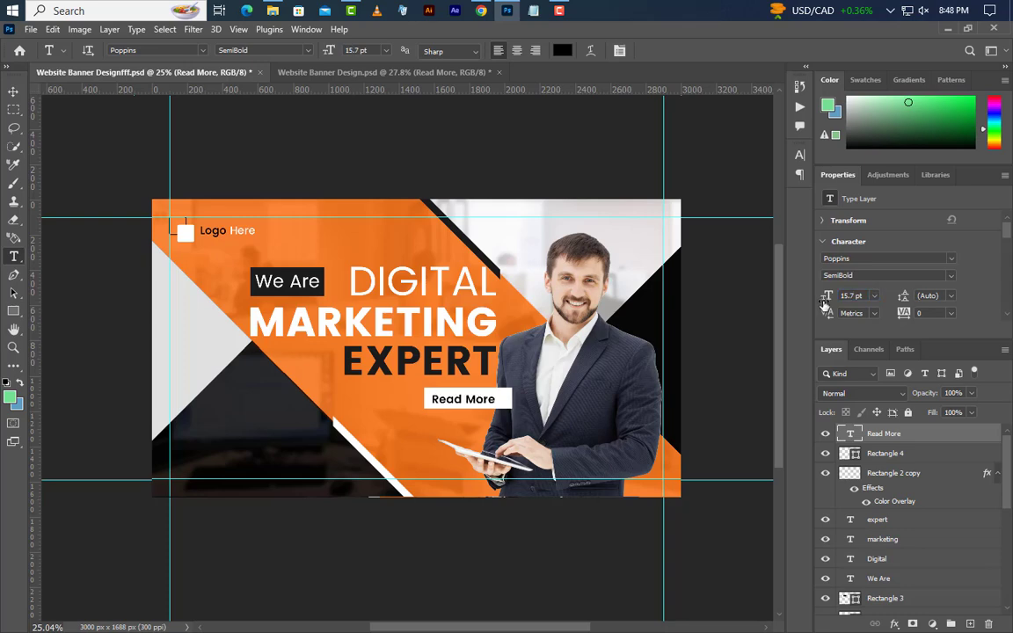
Deselect and nudge the Read More text slightly left
left_click(855, 455, "ctrl")
left_click(17, 91)
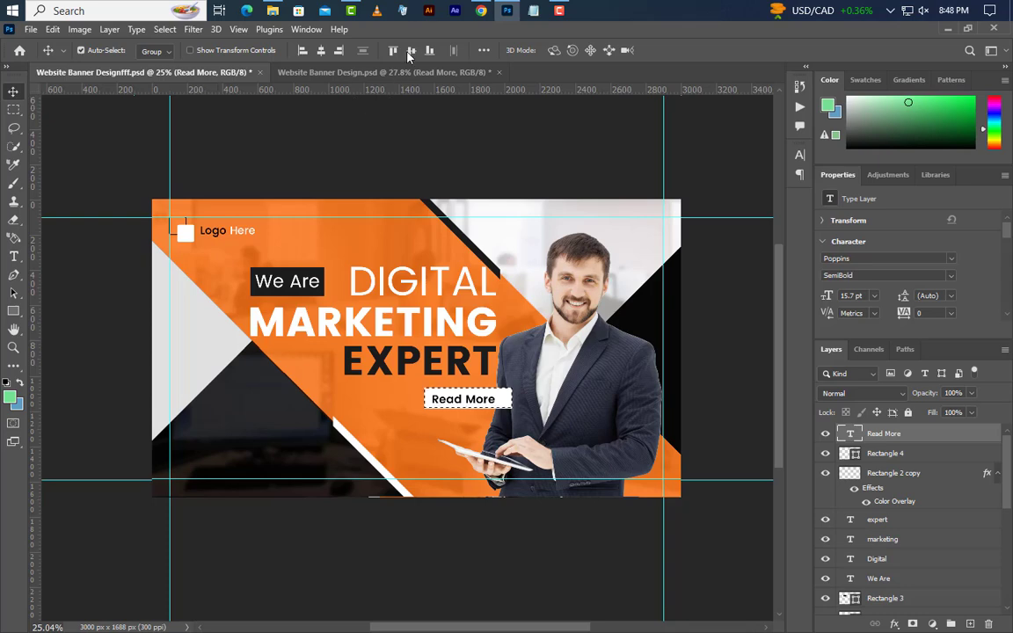
left_click(165, 29)
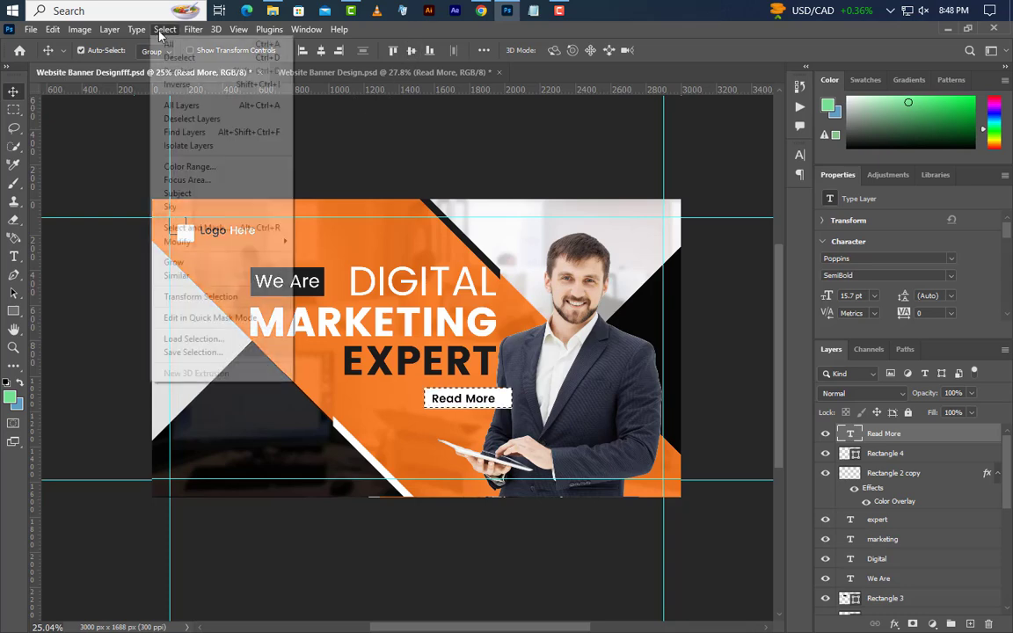
left_click(172, 58)
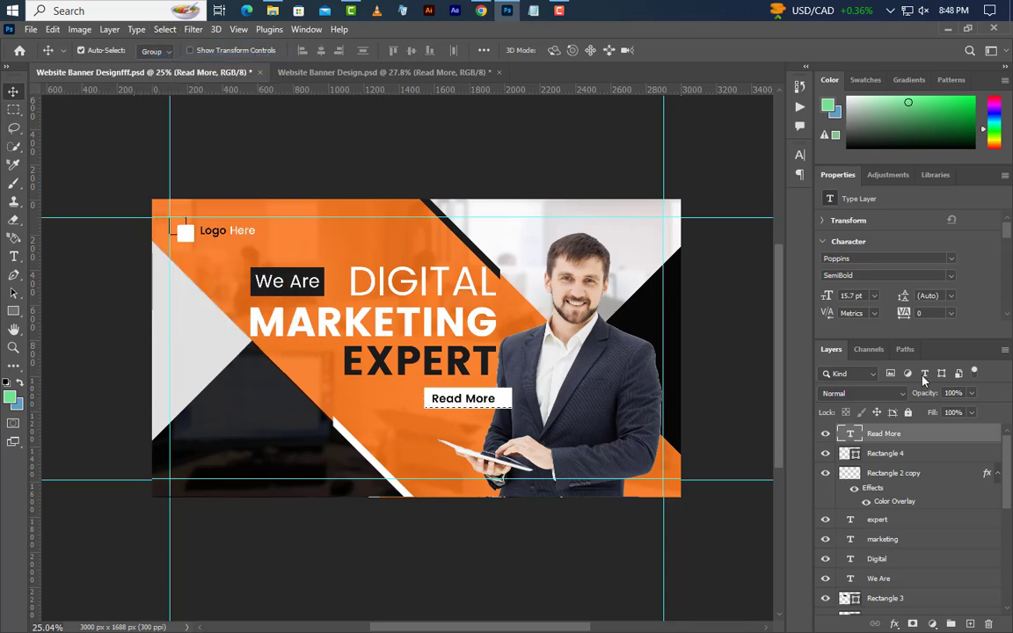
key("shift+Left")
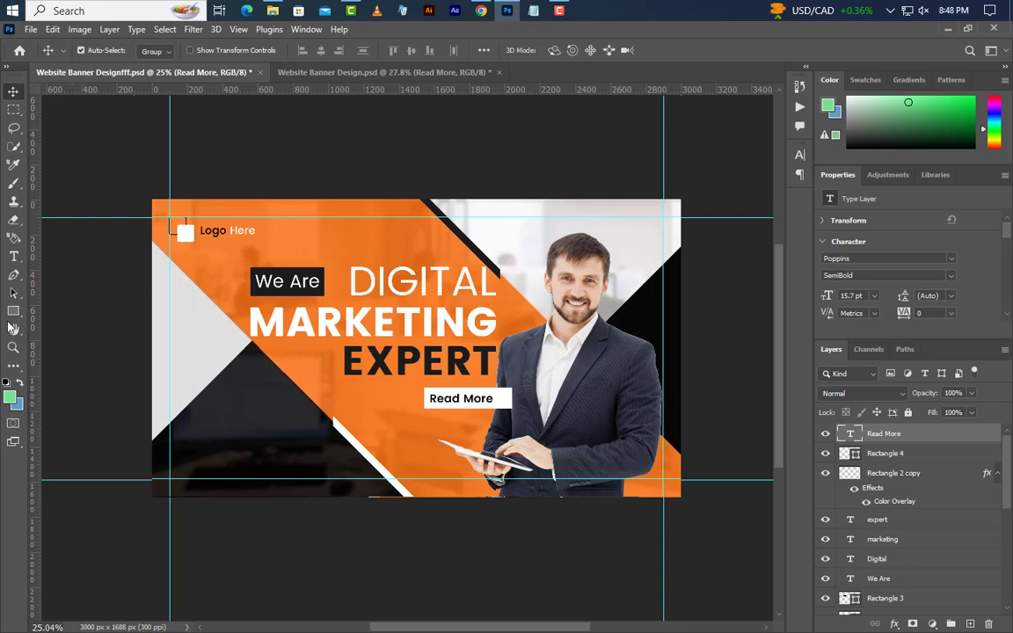
left_click(13, 312)
Draw Rectangle 5 over the button's right end and clip it to the white button
left_click_drag(527, 375, 495, 438)
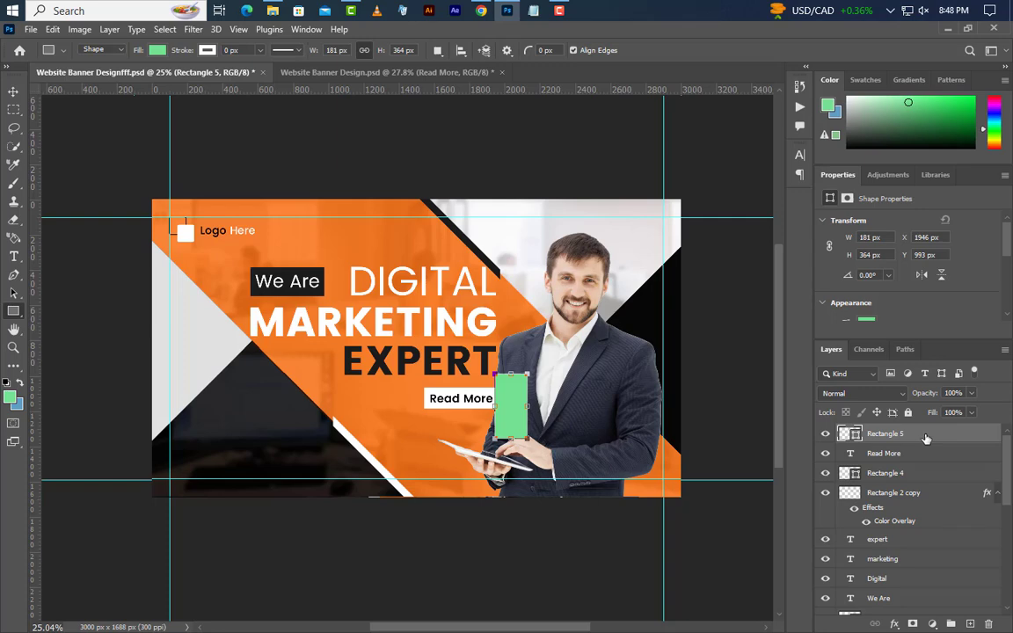
left_click_drag(926, 438, 927, 461)
right_click(926, 455)
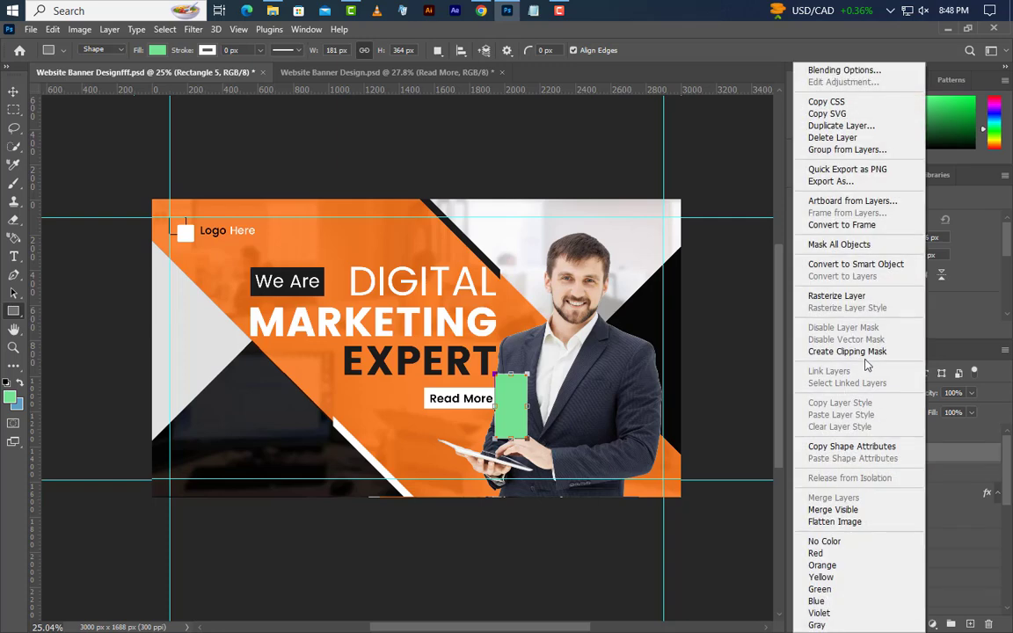
left_click(862, 353)
Fill the clipped Rectangle 5 with dark #1c1c1c
double_click(867, 456)
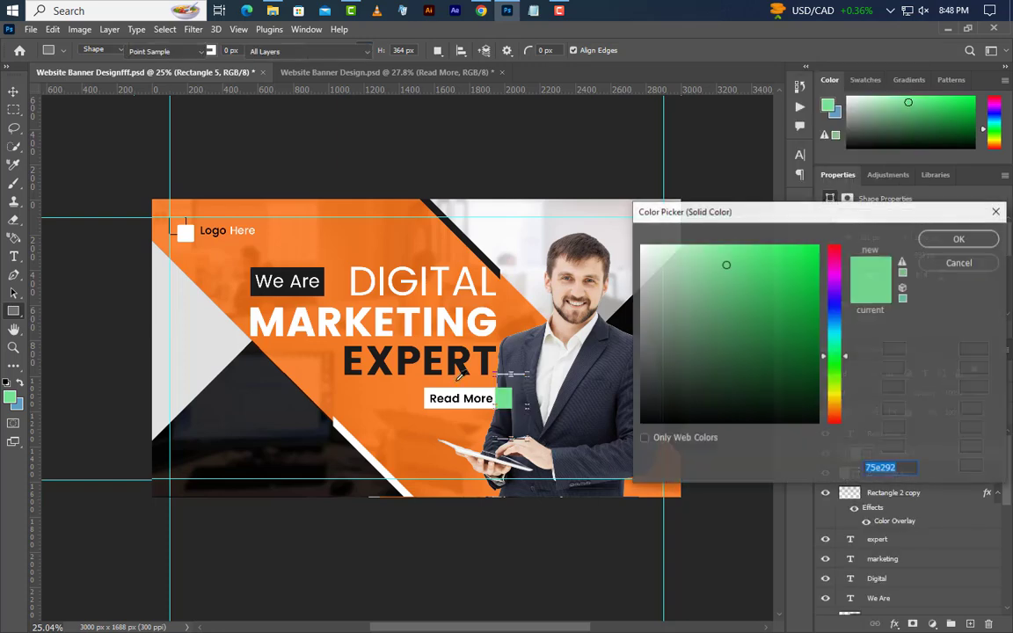
type("1c1c1c")
left_click(959, 239)
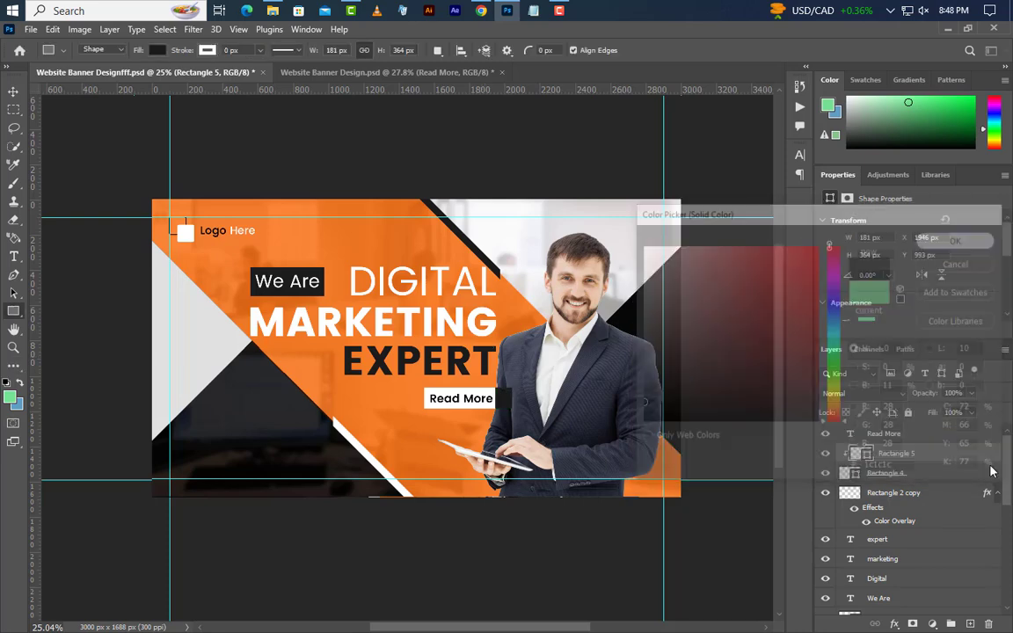
left_click(886, 433)
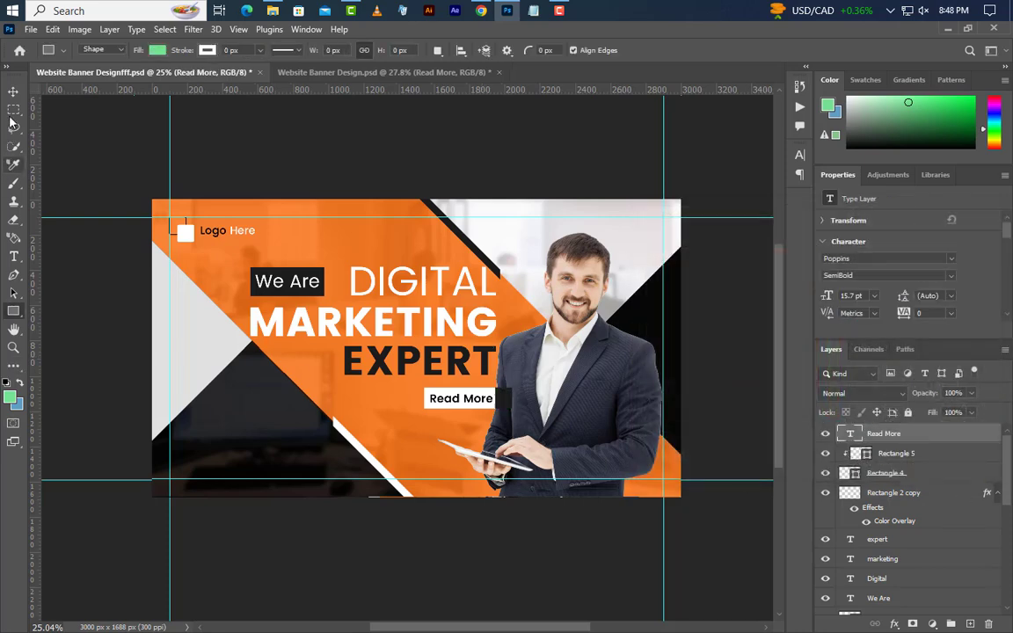
left_click(13, 91)
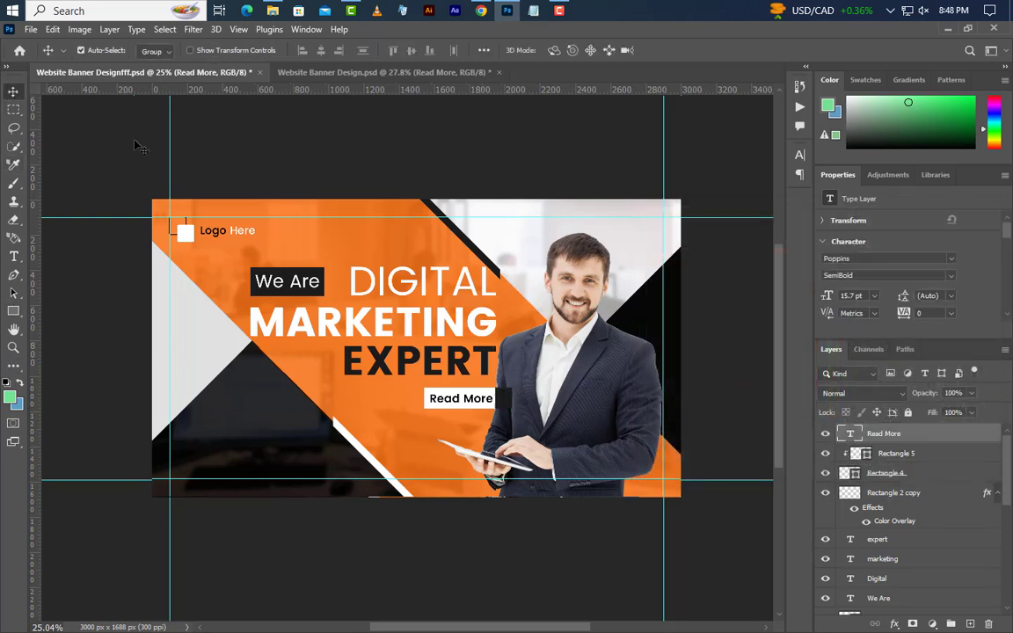
left_click(13, 310)
Draw a small square left of Read More and remove its fill, keeping only the stroke
left_click(70, 313)
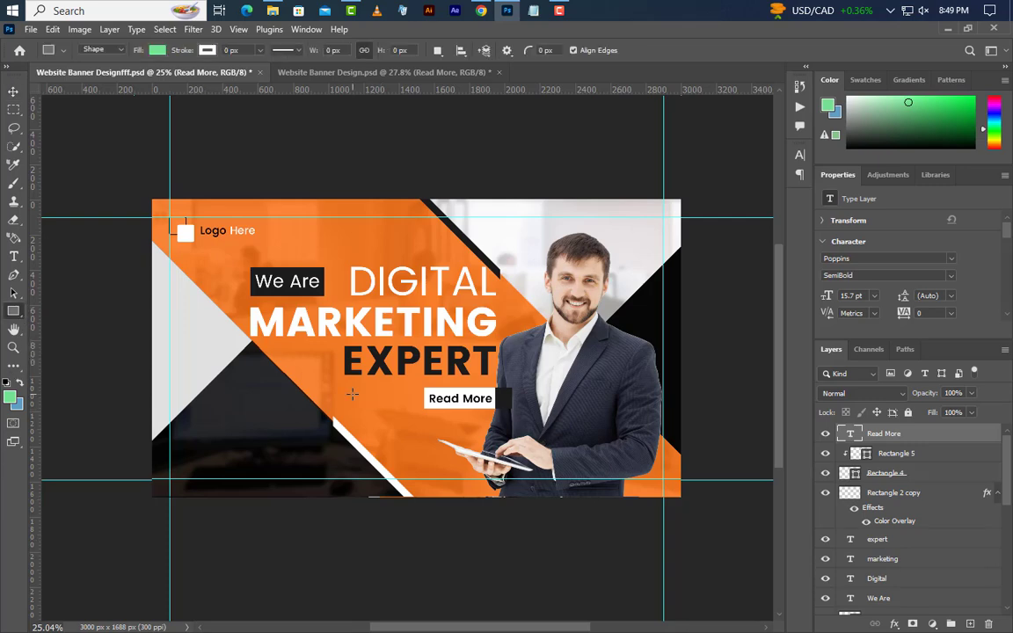
left_click_drag(352, 394, 391, 431)
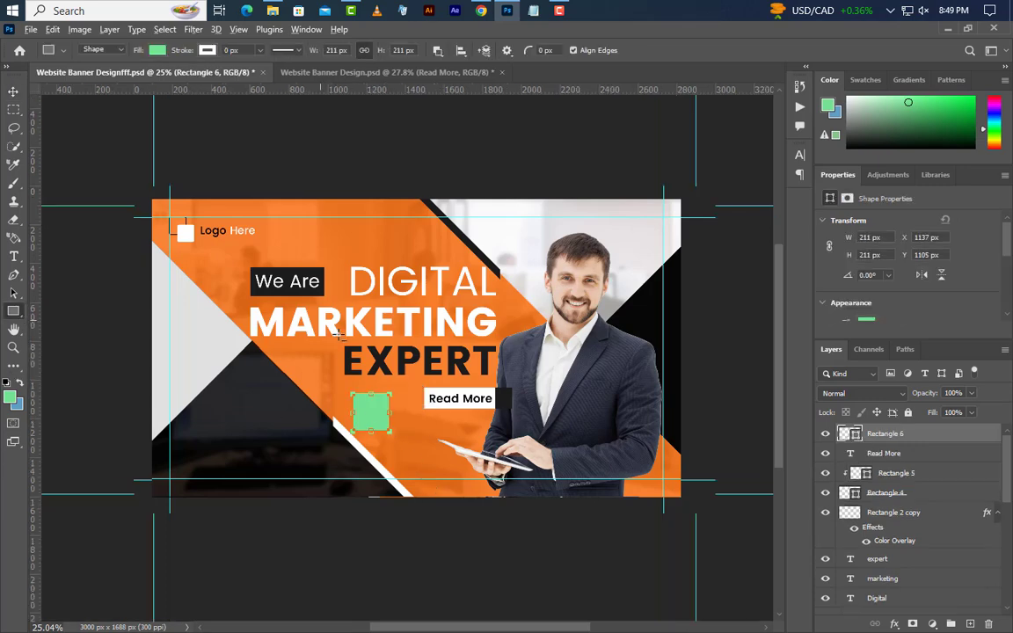
key("ctrl+plus")
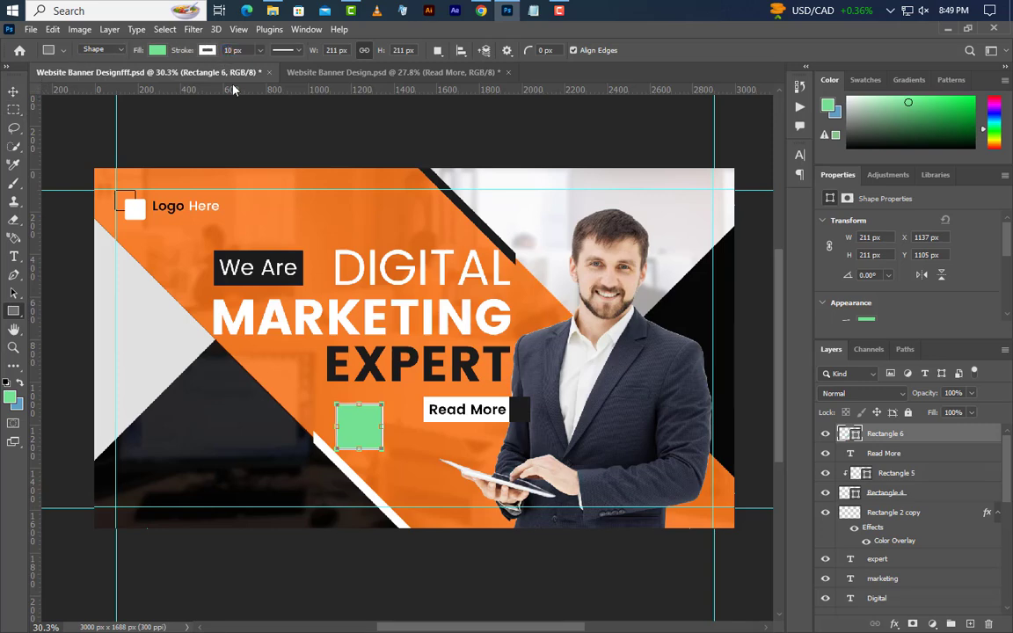
left_click(156, 51)
left_click(76, 77)
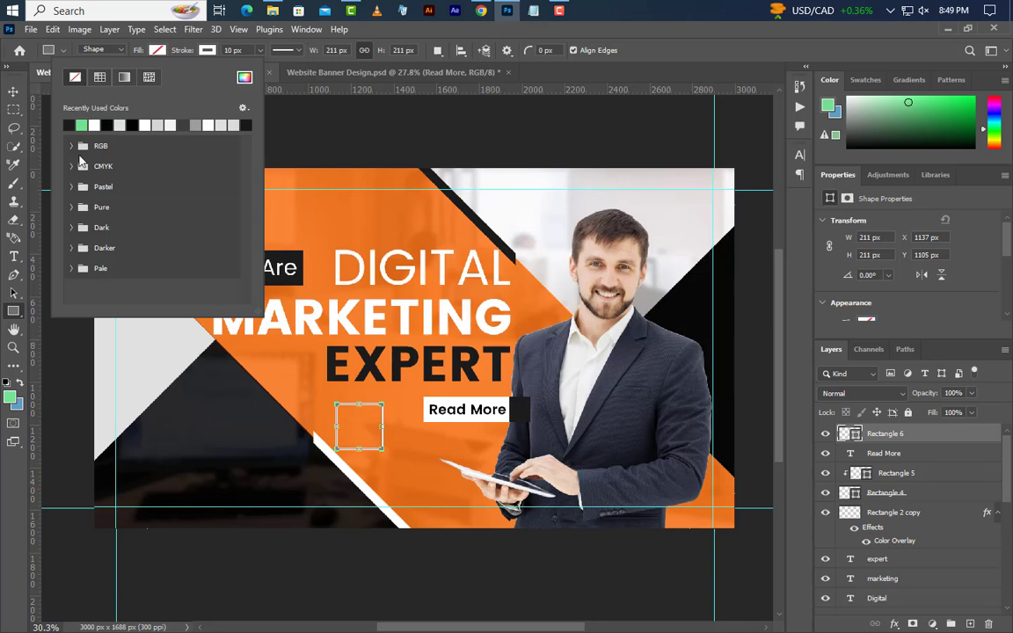
left_click(53, 29)
Rotate the square to 45° and move the diamond onto the Read More button's dark end
left_click(53, 30)
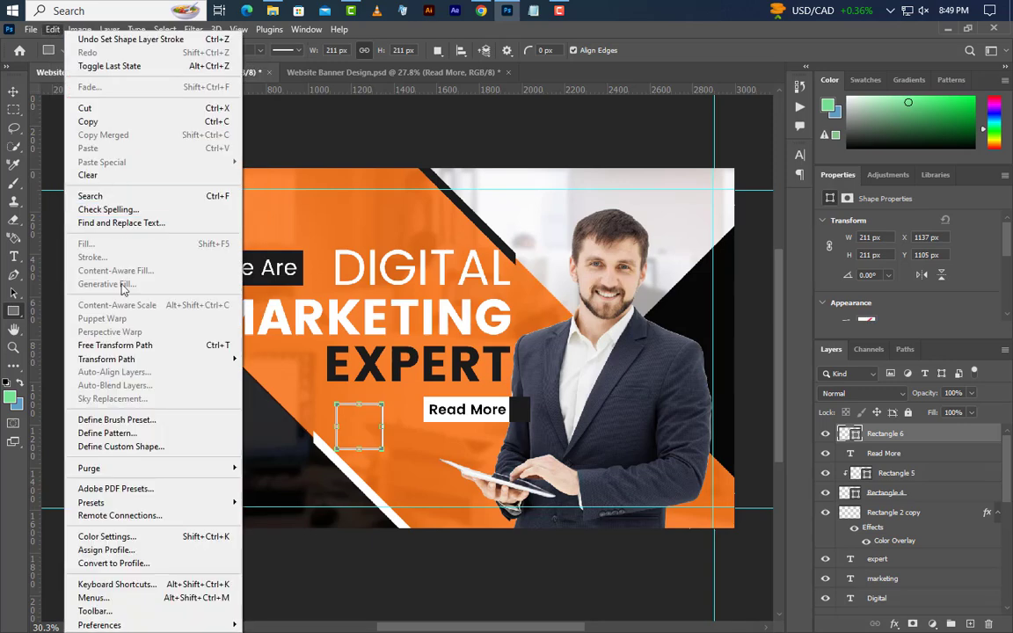
left_click(97, 344)
left_click_drag(418, 375, 435, 431)
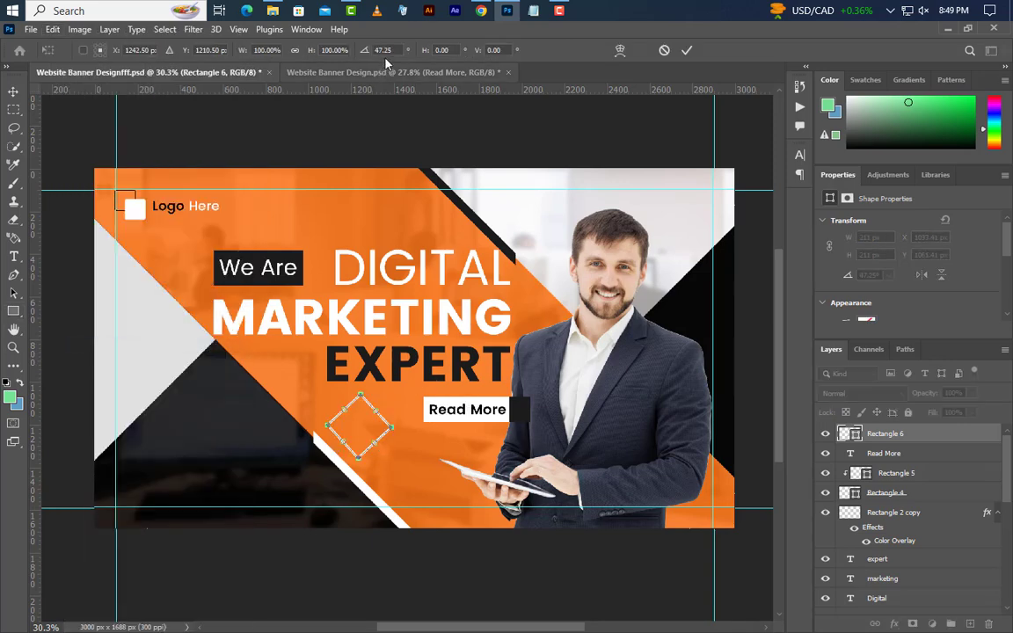
left_click(361, 52)
type("45")
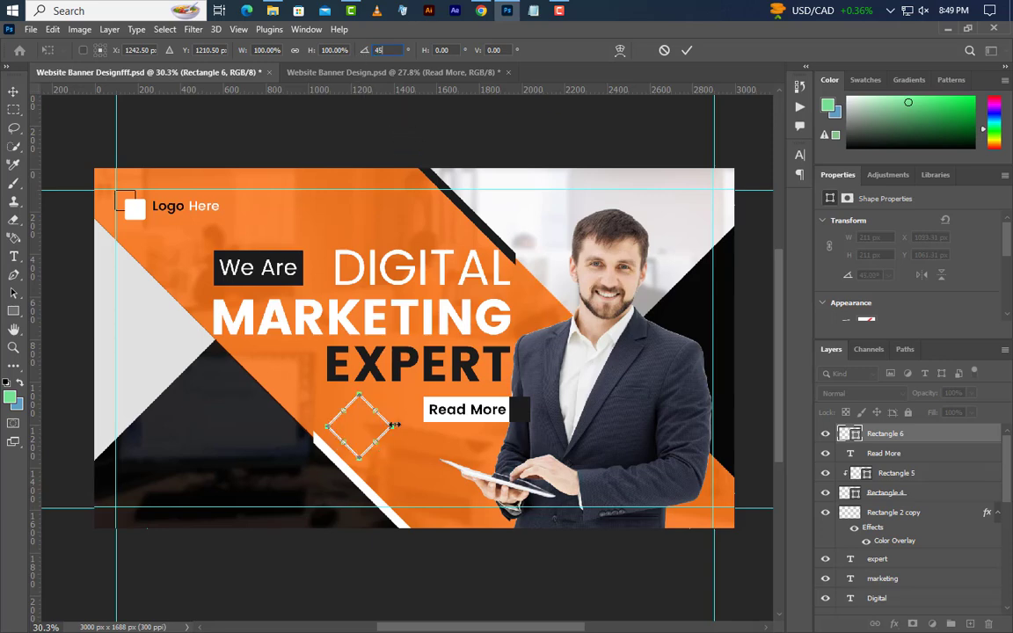
left_click_drag(371, 429, 508, 415)
left_click(689, 50)
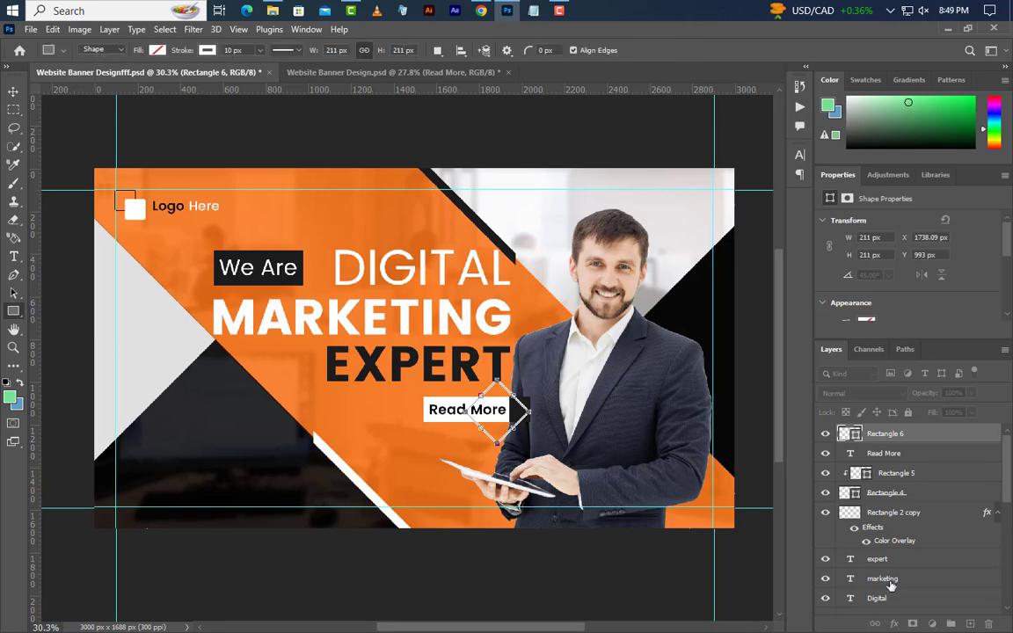
Squash the diamond to about 74% height, then convert its layer to a smart object and rasterize it
left_click(53, 29)
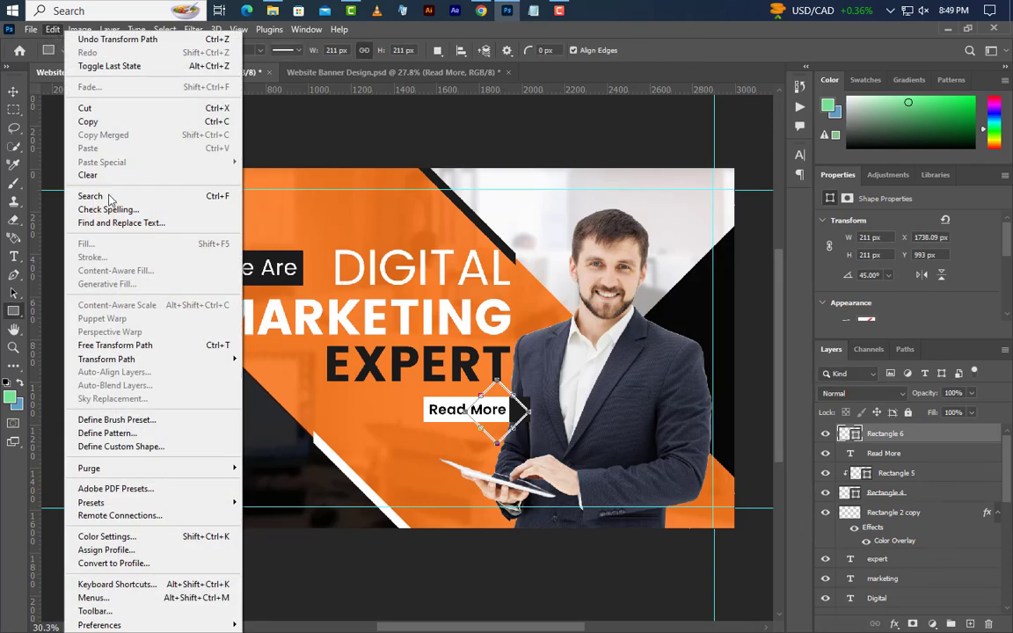
left_click(121, 345)
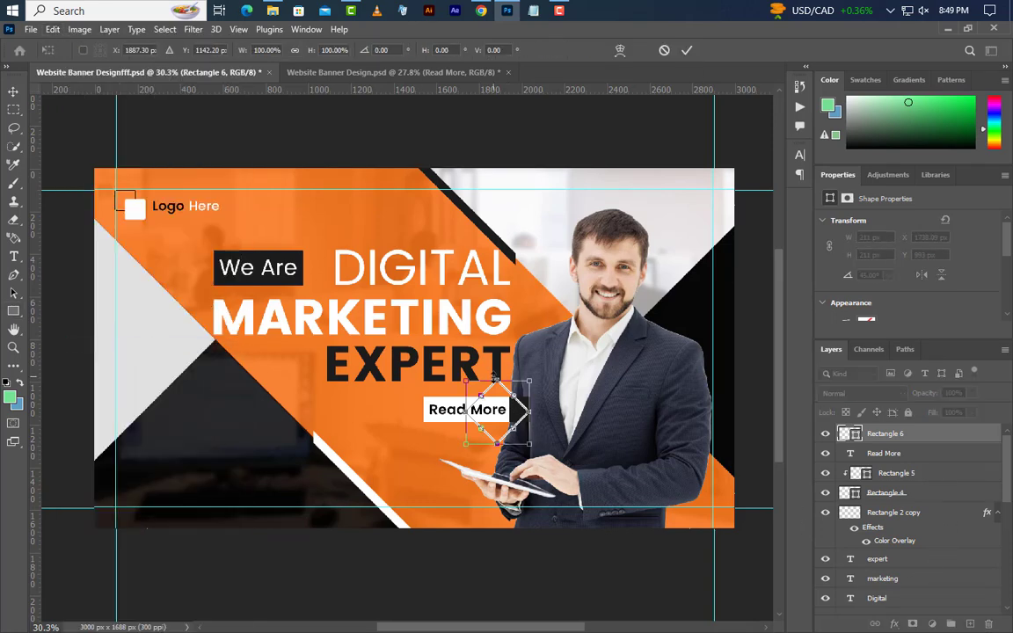
left_click_drag(497, 381, 508, 411)
left_click(686, 53)
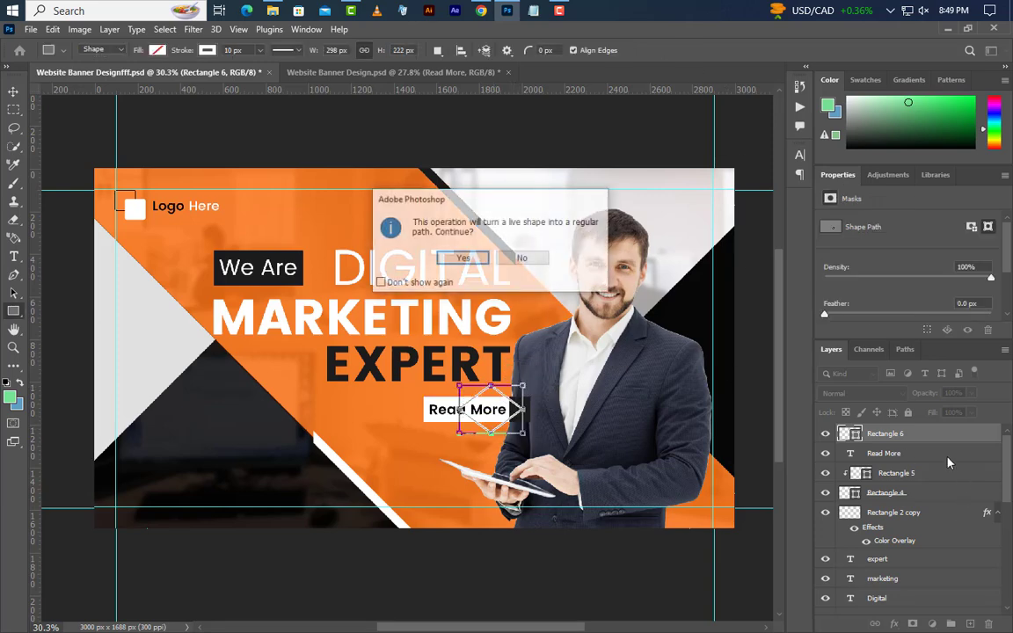
left_click(456, 256)
right_click(962, 445)
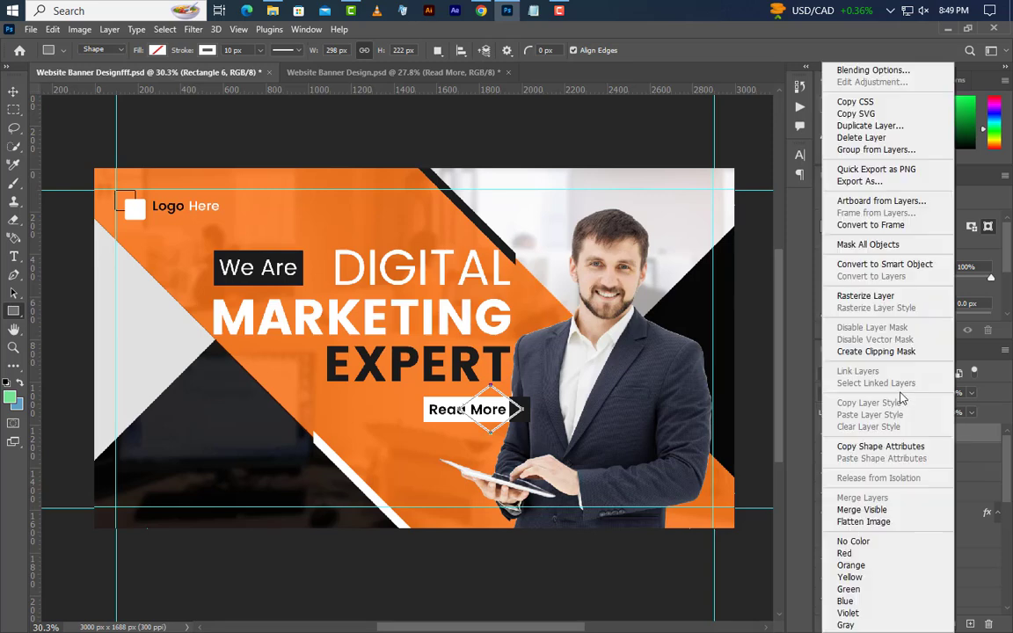
left_click(885, 265)
right_click(948, 431)
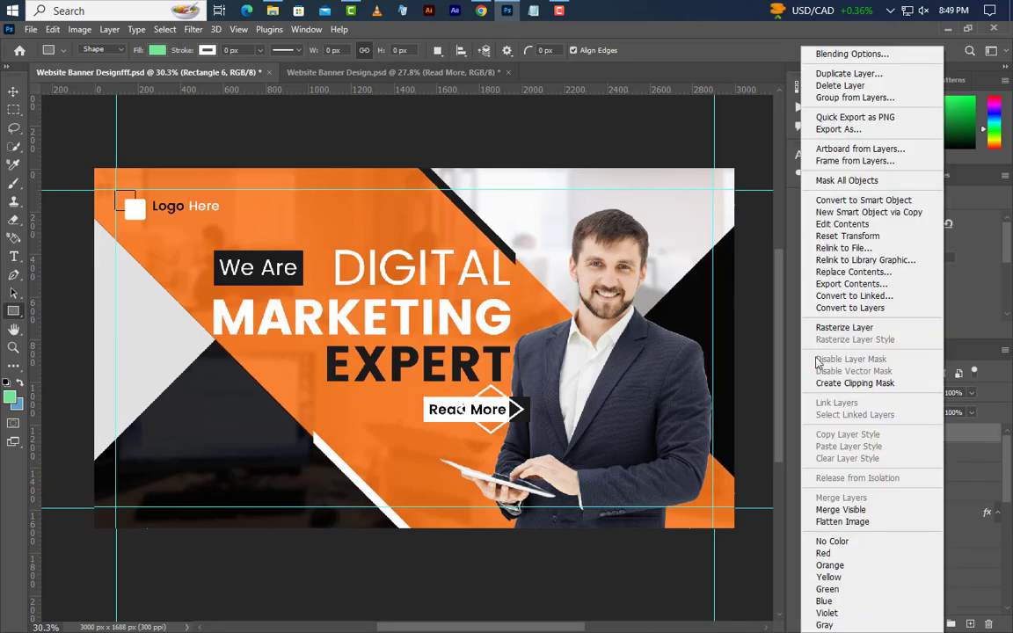
left_click(842, 328)
Marquee-delete the diamond's left half to leave a white chevron, then deselect
left_click(13, 110)
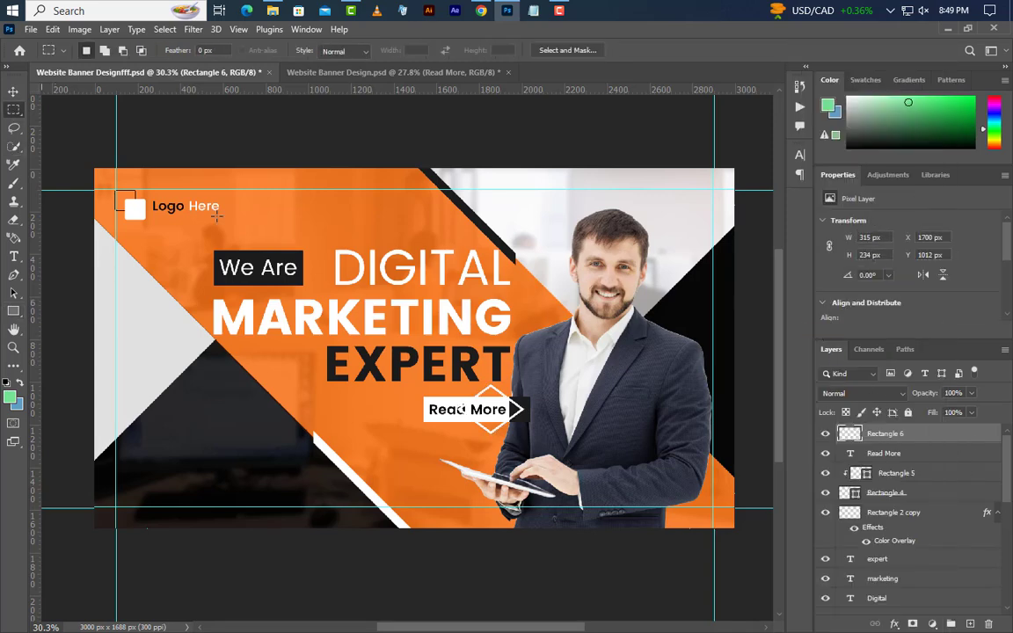
left_click_drag(390, 323, 514, 508)
key("Delete")
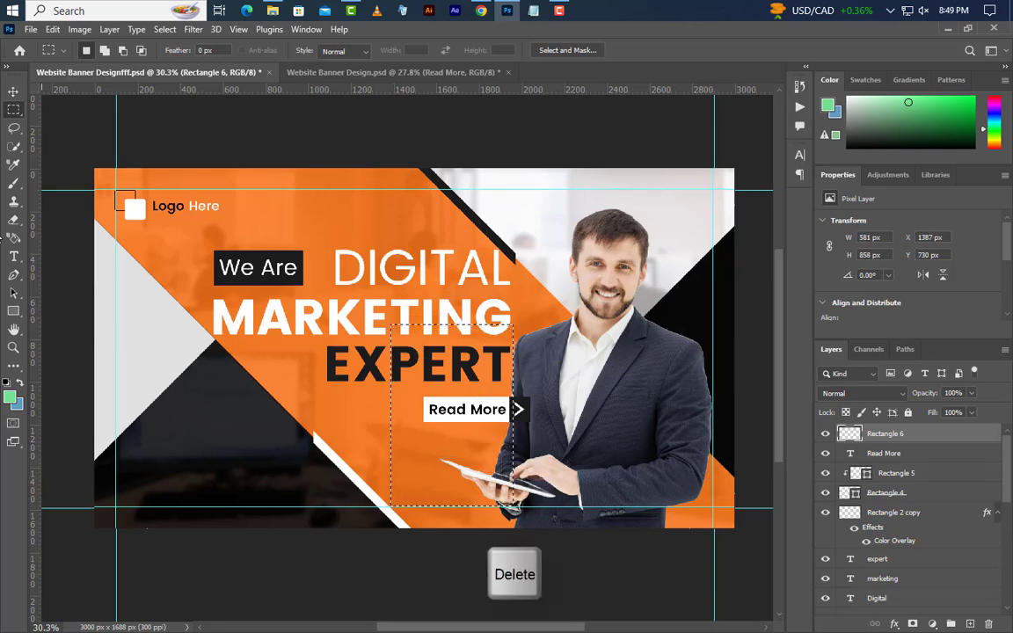
left_click(164, 29)
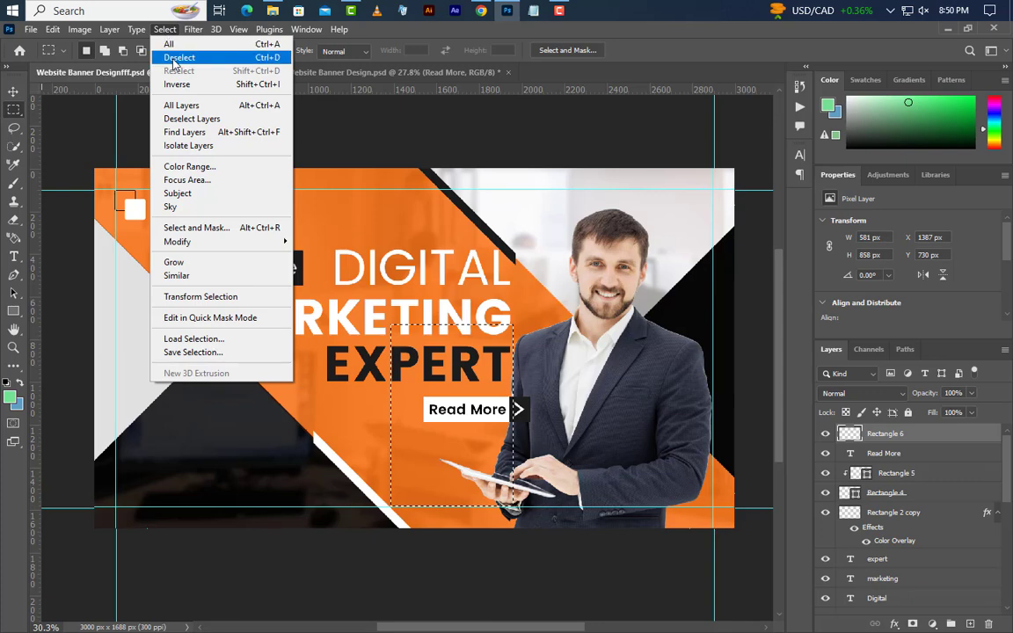
left_click(171, 57)
left_click(13, 90)
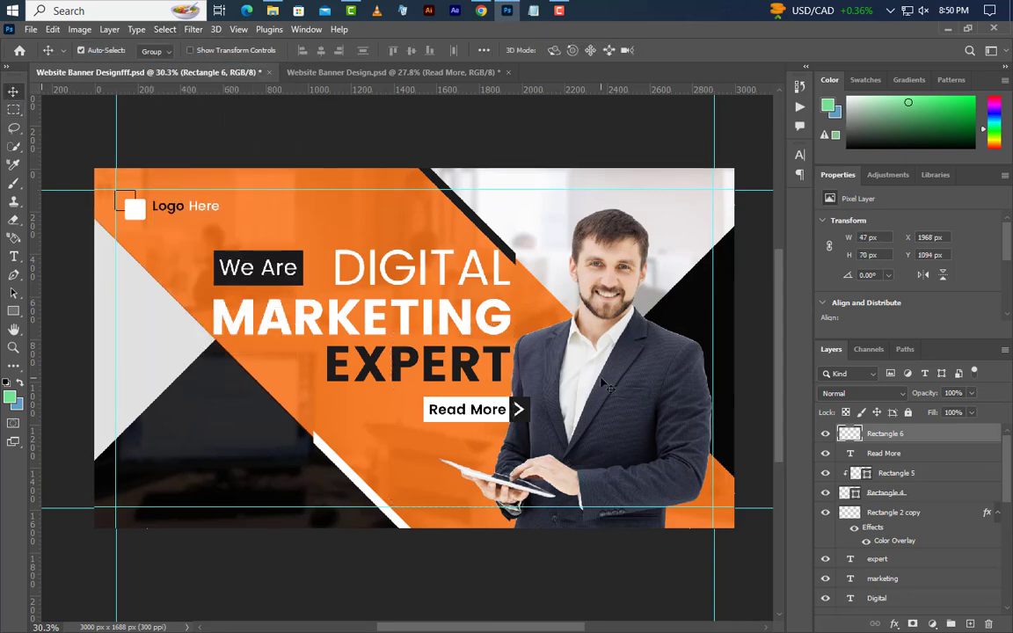
left_click(920, 453, "ctrl")
Group the Read More text, Rectangle 5 and Rectangle 4 layers into Group 1
left_click(921, 473, "ctrl")
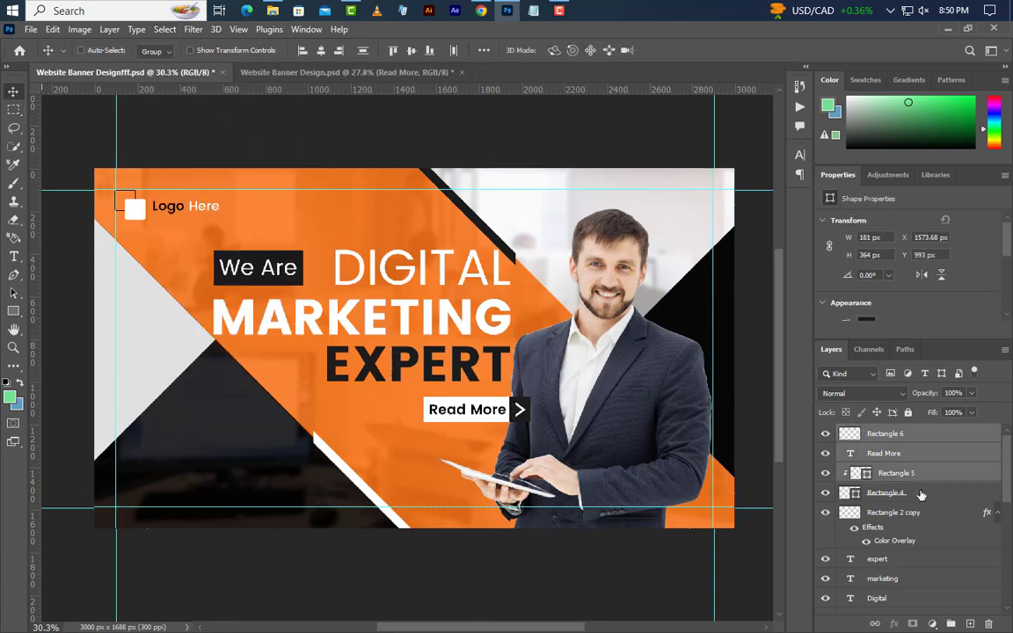
left_click(923, 495, "ctrl")
left_click(951, 623)
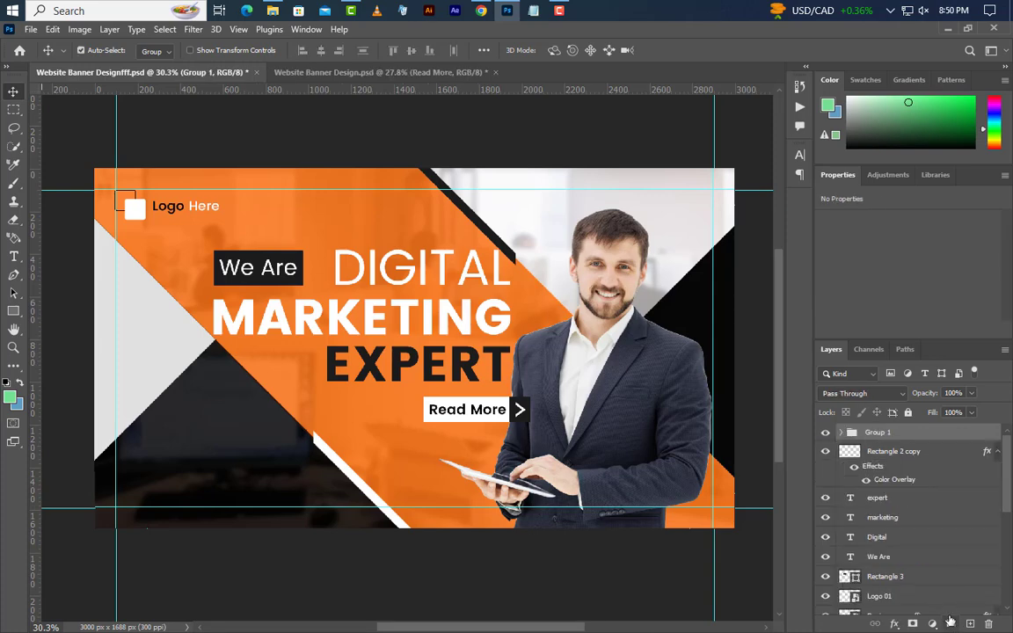
Nudge Group 1 slightly lower beneath EXPERT and shift the businessman photo slightly right
left_click(52, 29)
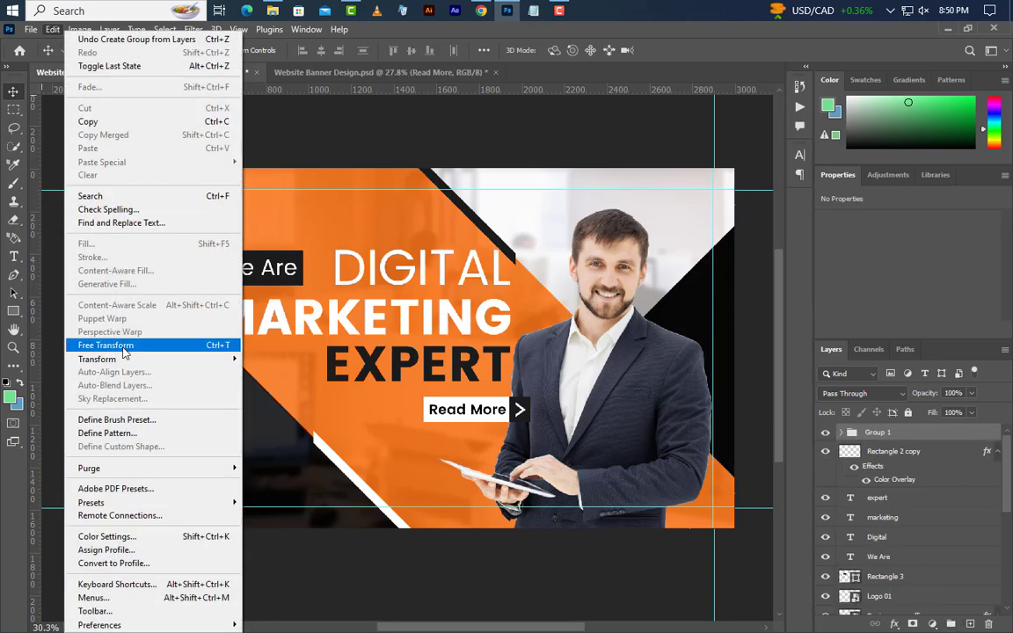
left_click(84, 344)
left_click_drag(504, 417, 483, 412)
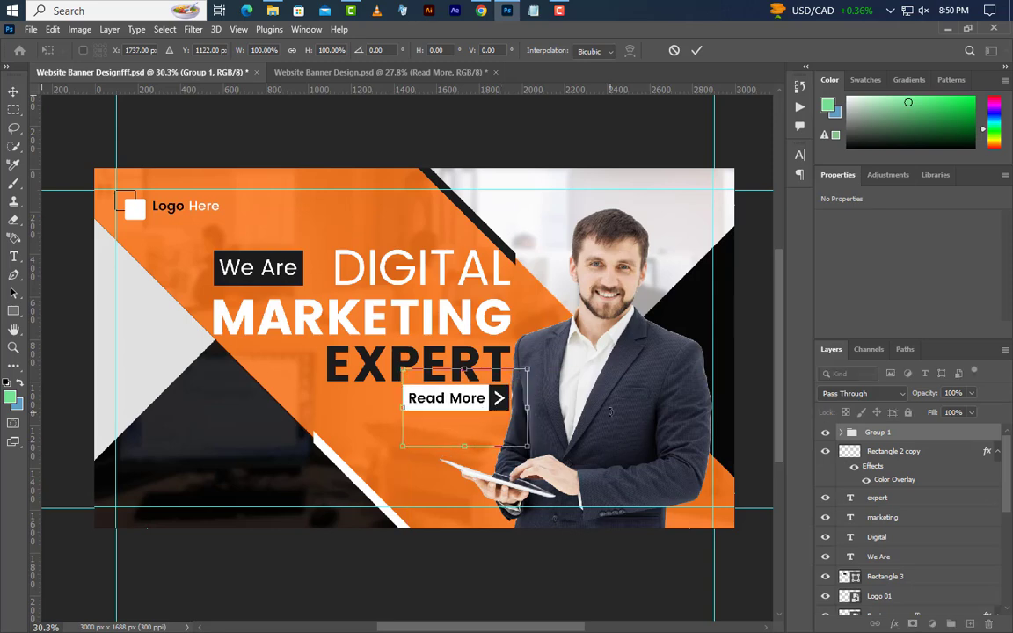
key("shift+Down")
key("shift+Down")
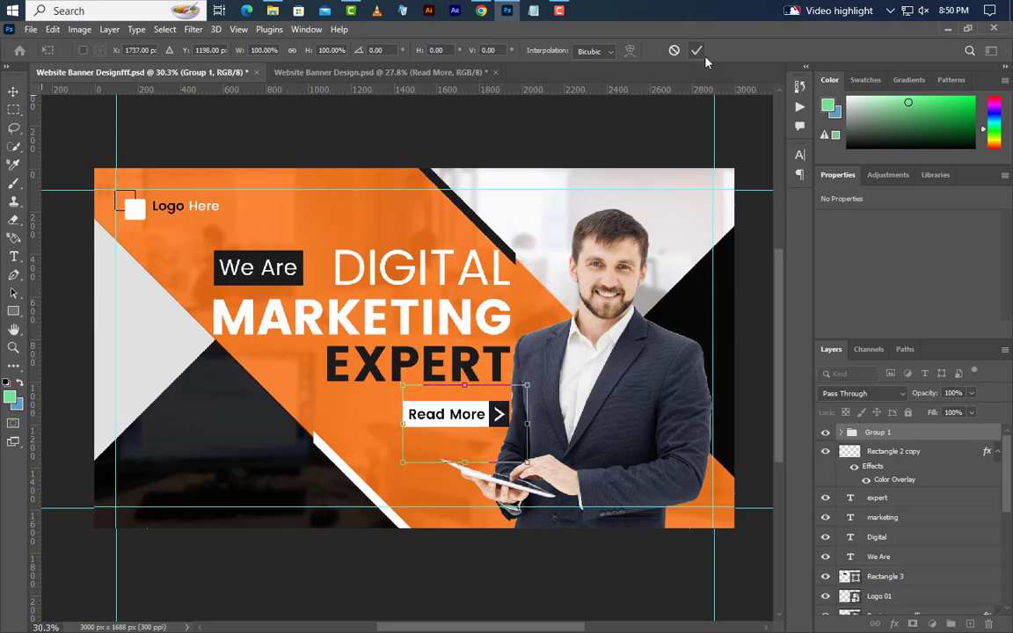
left_click(699, 53)
left_click(688, 462)
key("shift+Right")
key("shift+Right")
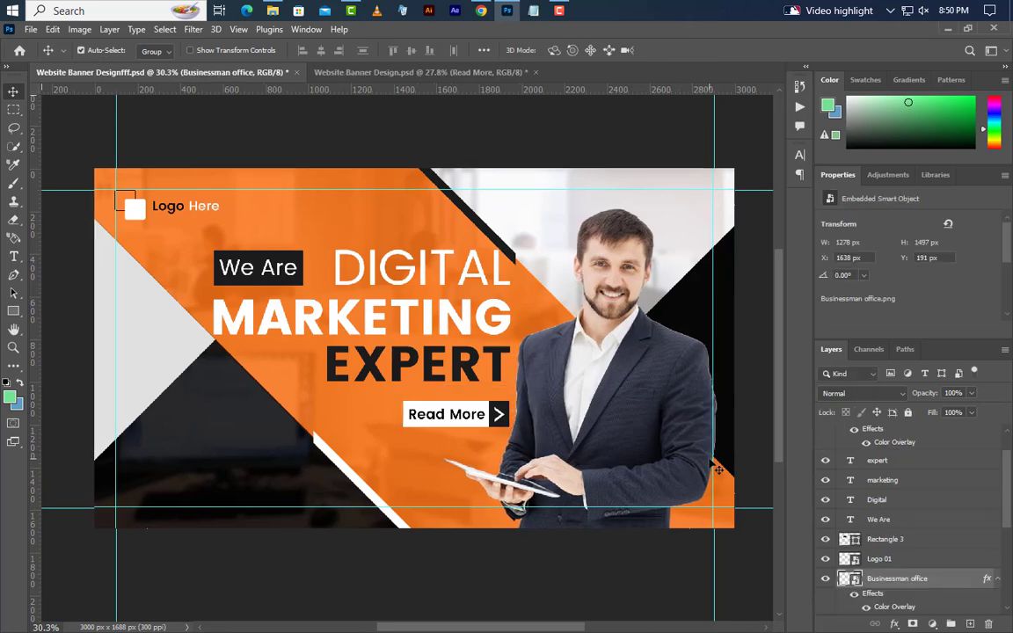
left_click(13, 255)
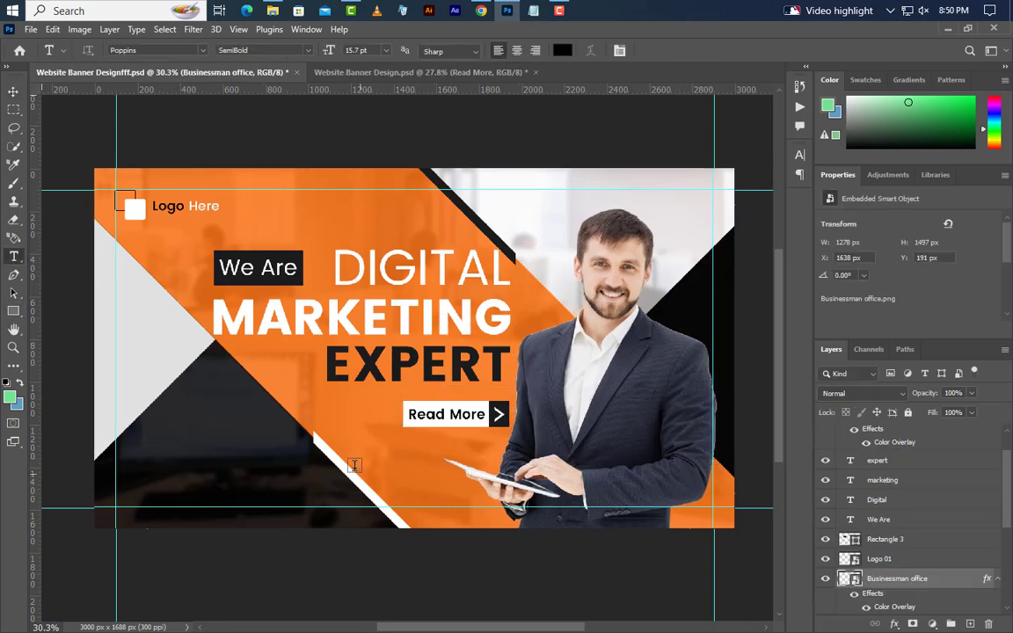
left_click(335, 441)
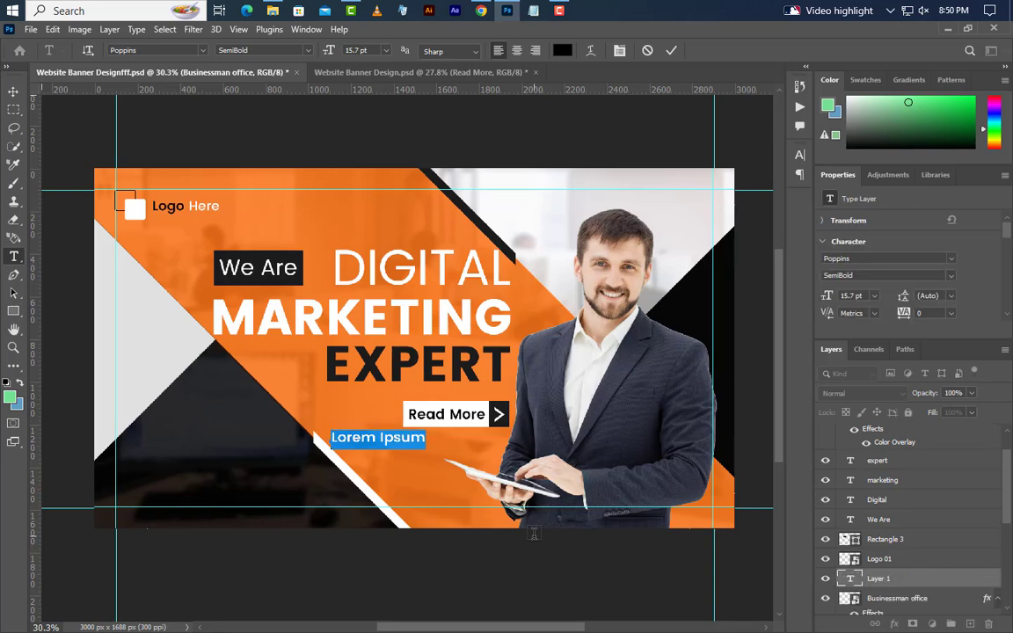
type("www.graphicsfamily.com")
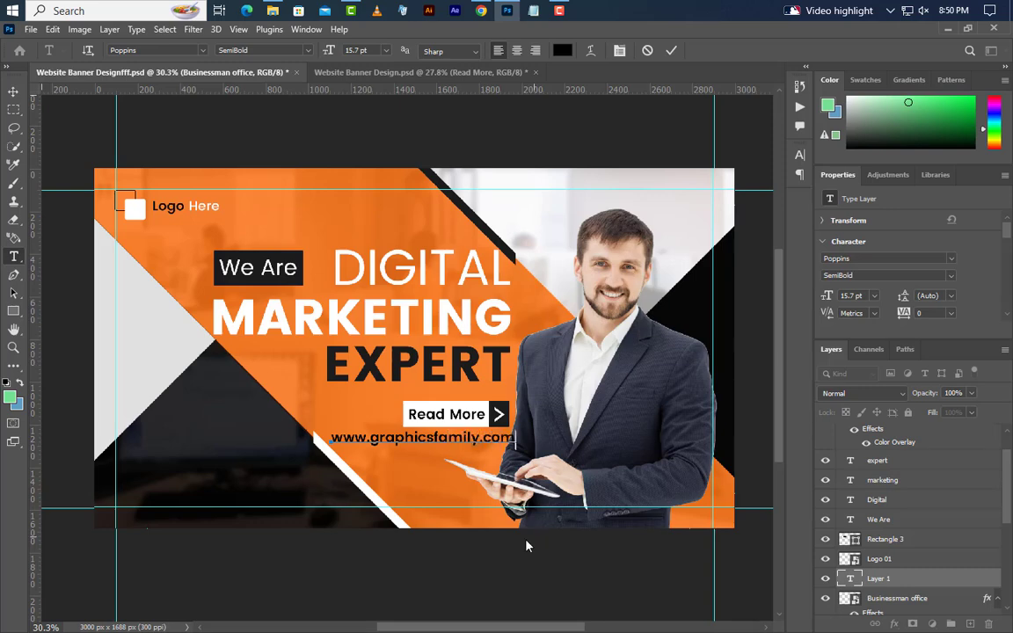
left_click(669, 51)
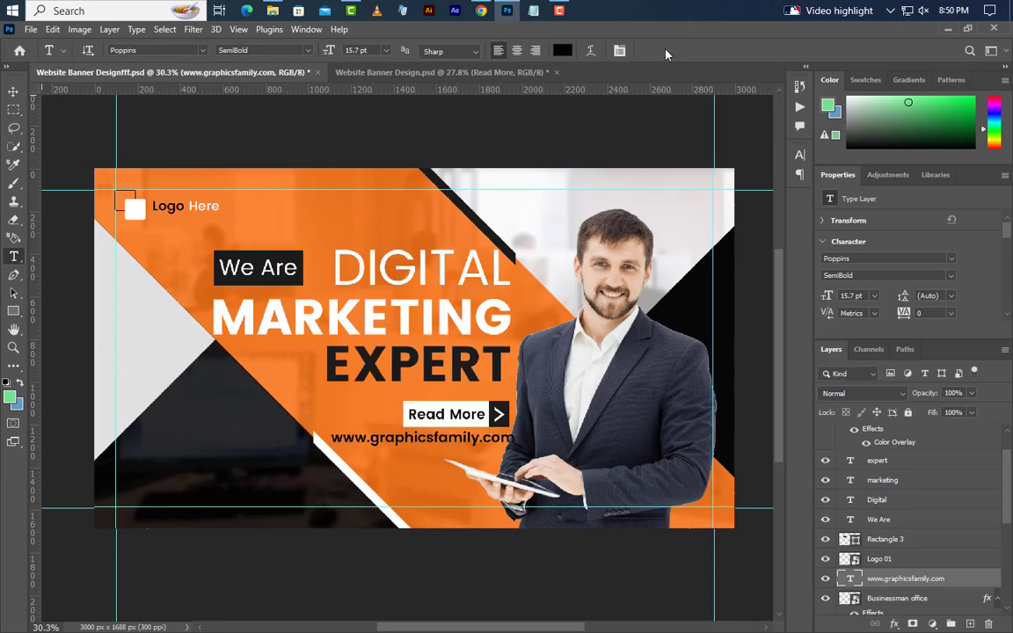
key("v")
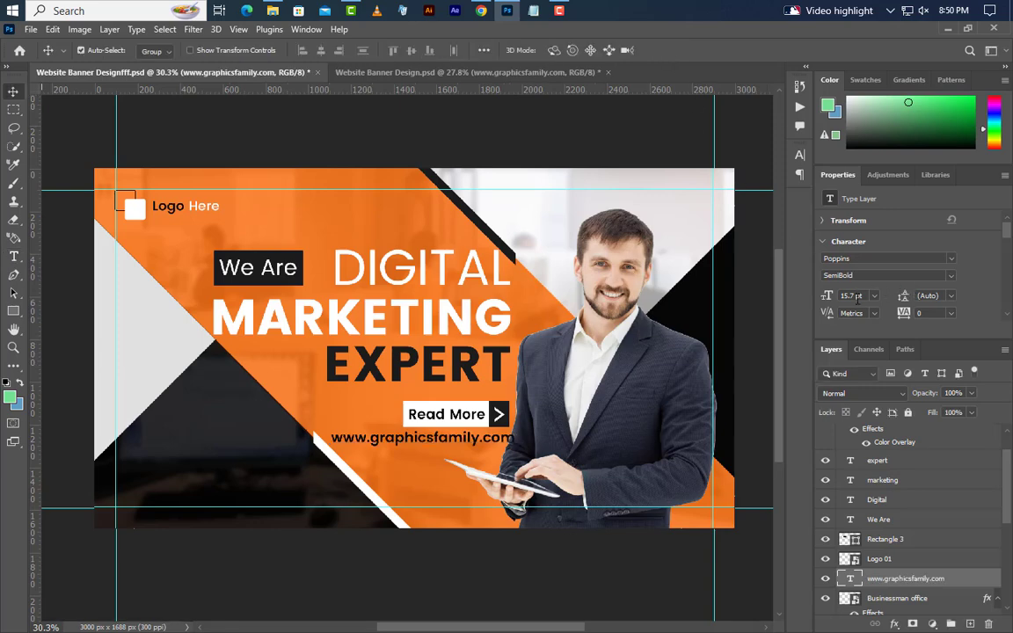
Style the URL text as 15 pt Medium weight in white
type("15")
key("Return")
left_click(952, 275)
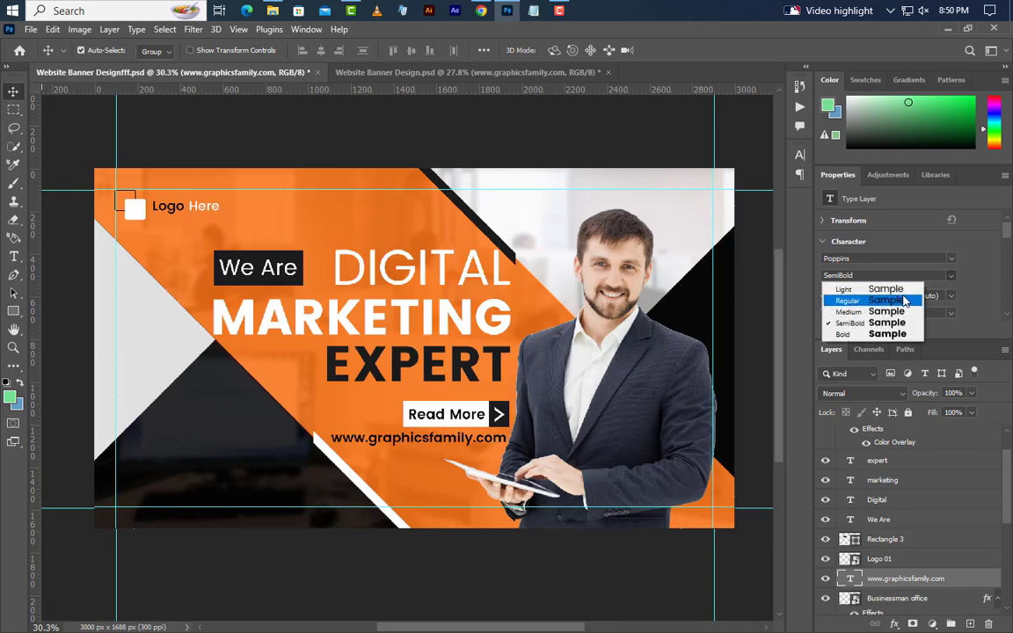
left_click(895, 312)
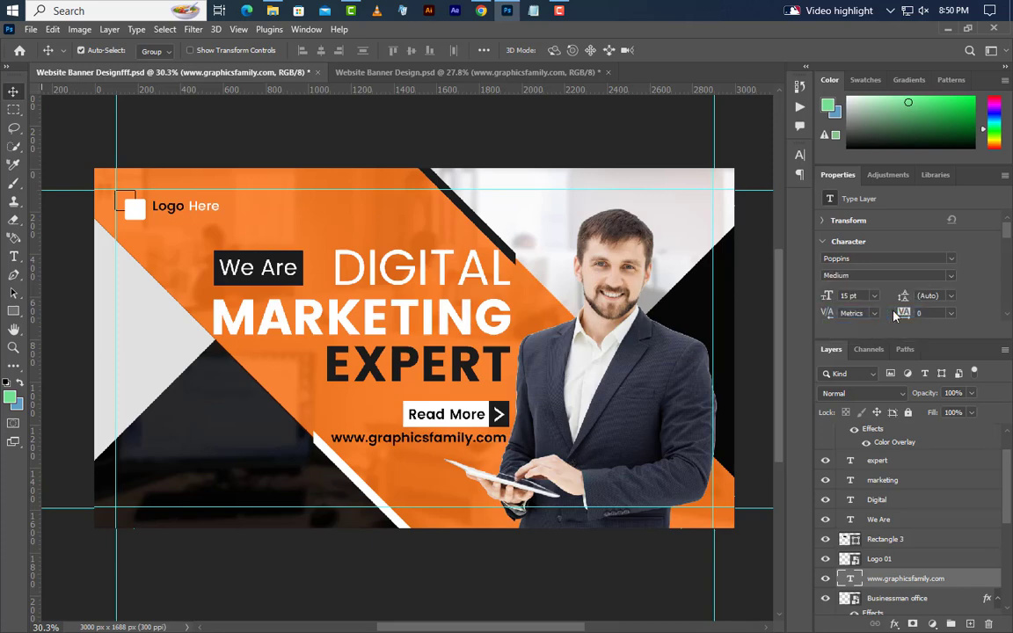
left_click(799, 155)
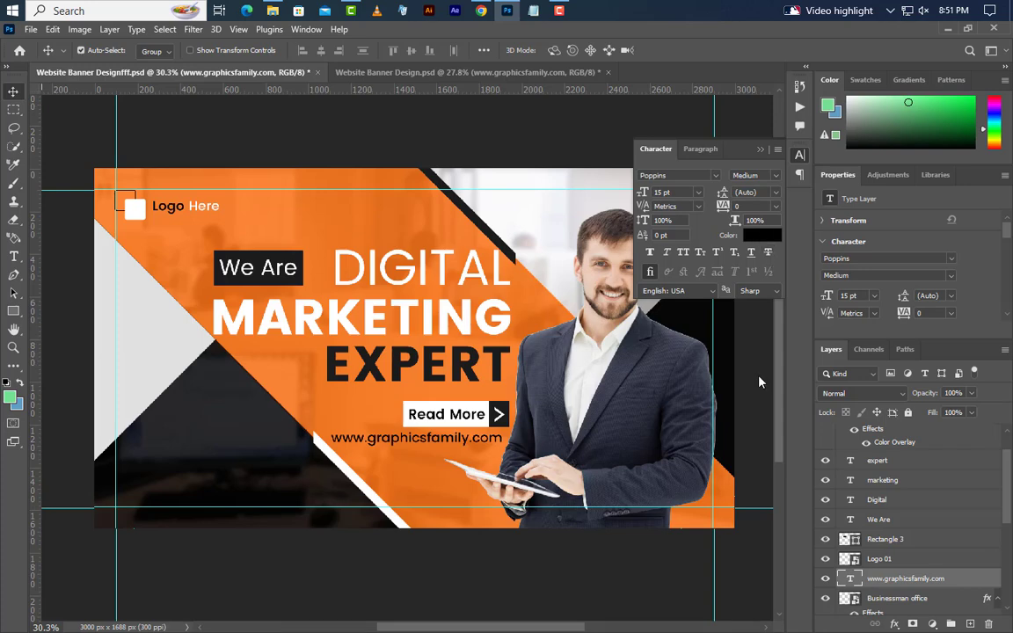
left_click(762, 235)
left_click(641, 246)
left_click(925, 243)
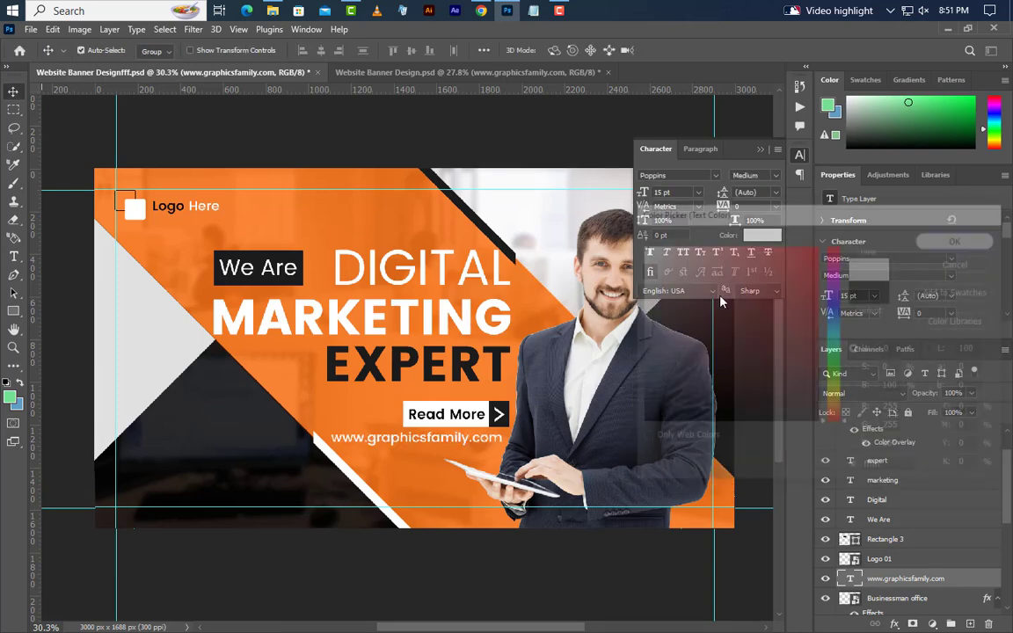
left_click(762, 151)
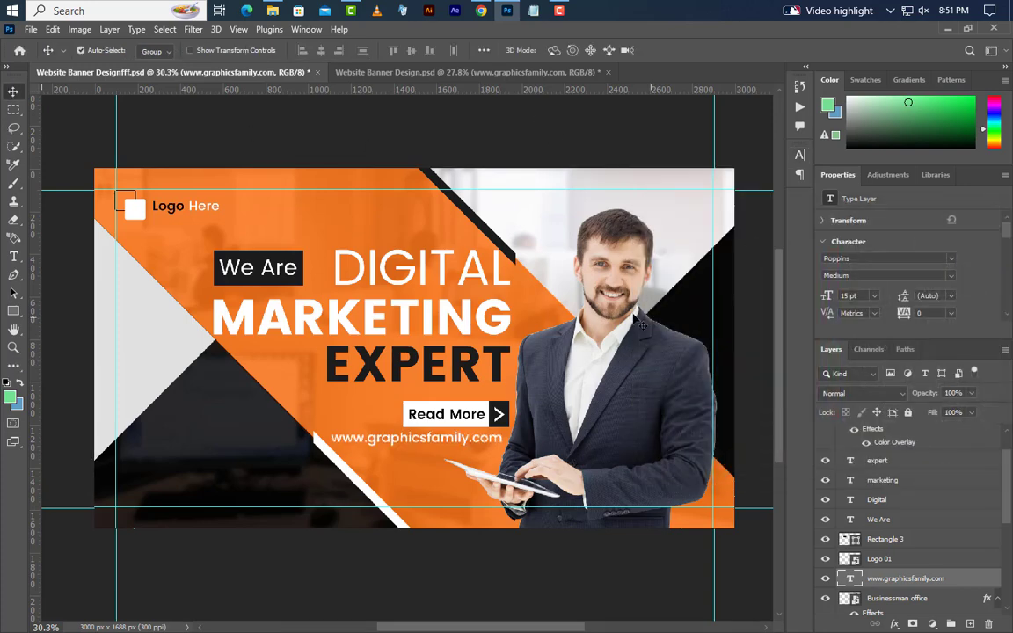
Nudge the URL into place, move its layer above Group 1, and raise both slightly
key("shift+Right")
key("shift+Right")
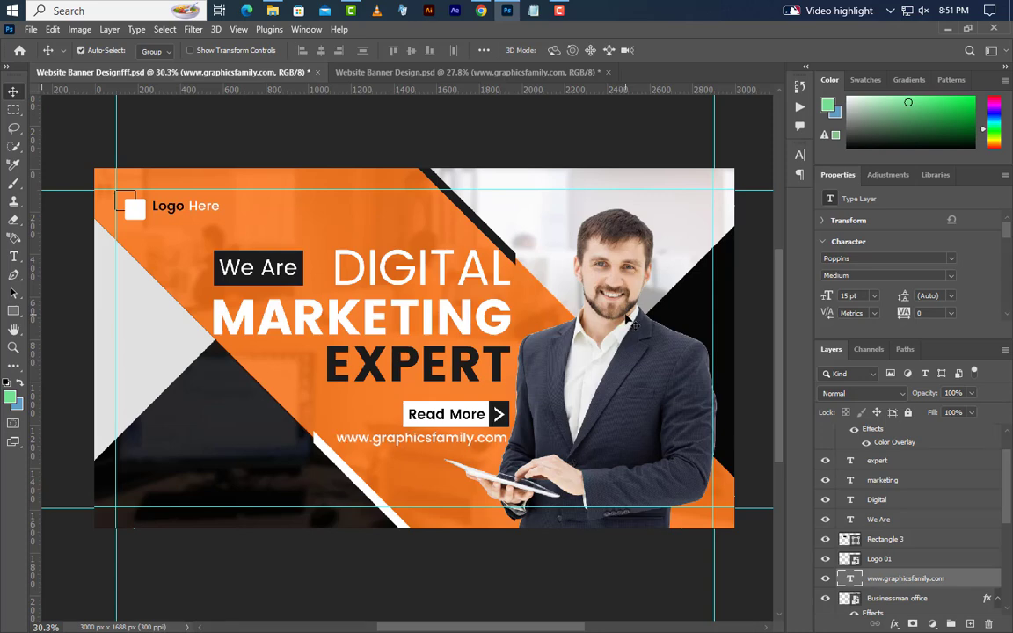
key("shift+Down")
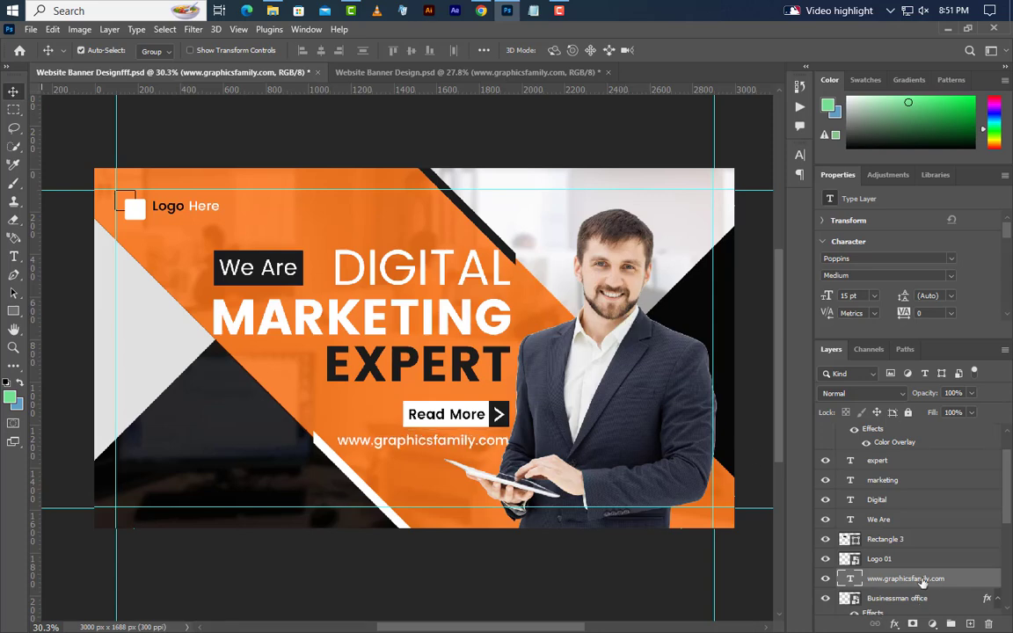
left_click_drag(921, 582, 922, 423)
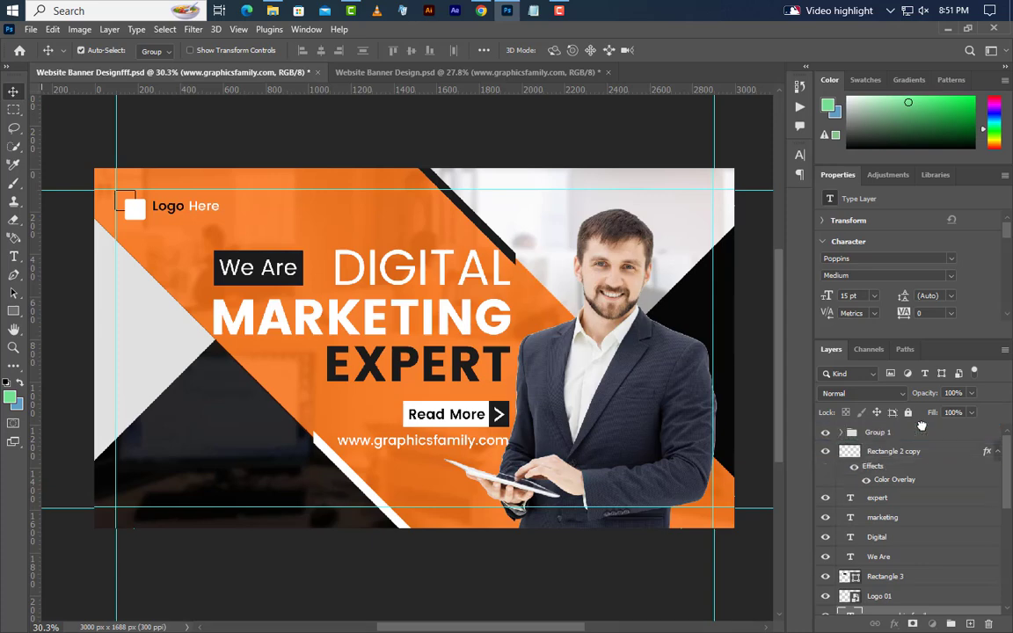
left_click(924, 459, "shift")
key("shift+Up")
key("shift+Up")
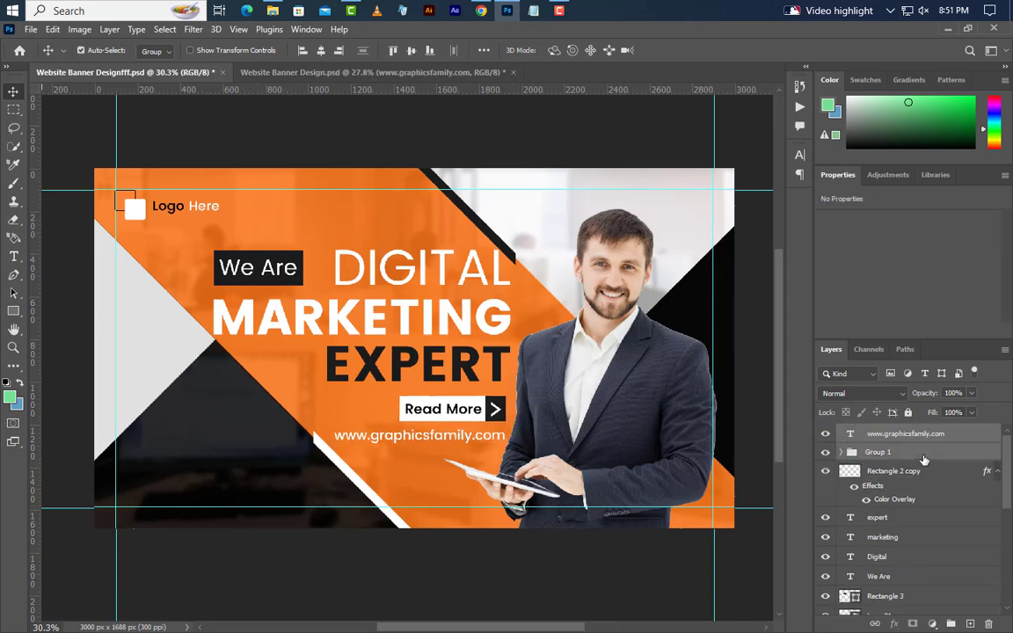
Draw a 210 × 210 px square at the banner's lower left and fill it white
scroll(924, 466, "down", 5)
left_click_drag(14, 312, 66, 281)
left_click_drag(192, 369, 241, 418)
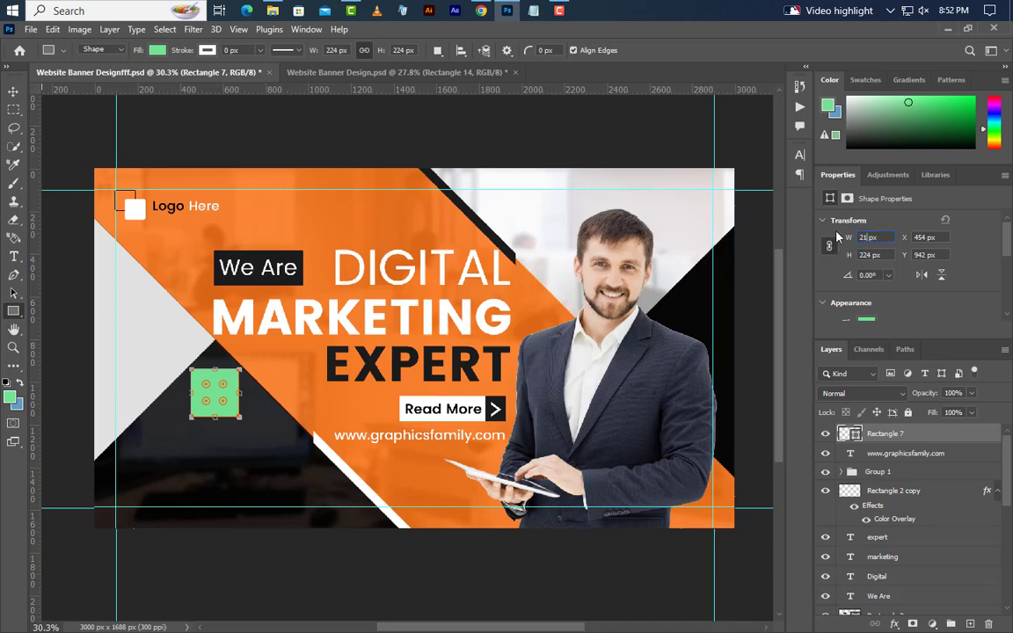
key("Return")
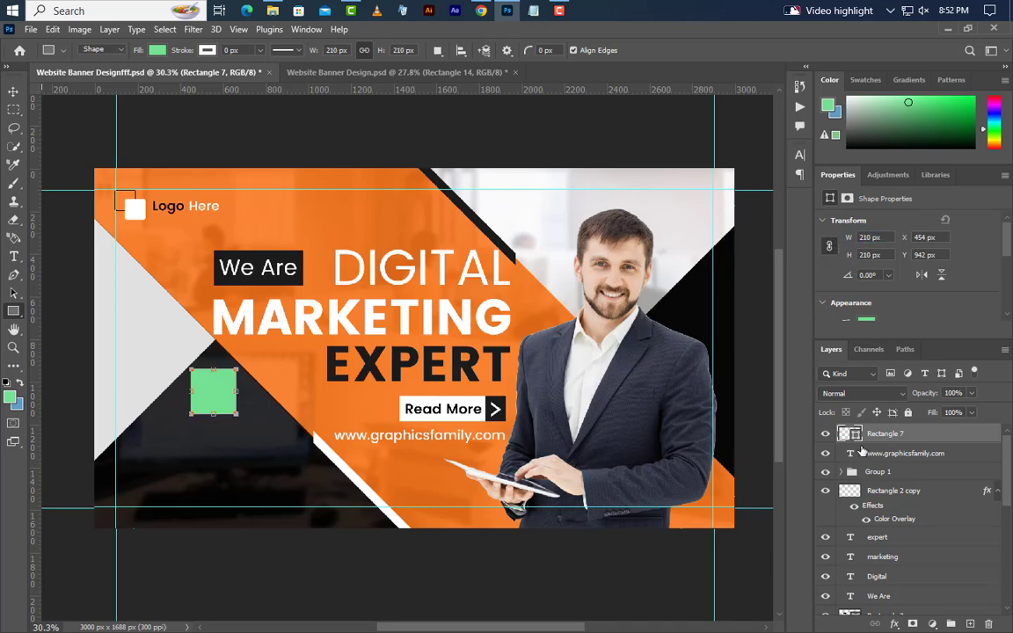
double_click(858, 437)
left_click(641, 247)
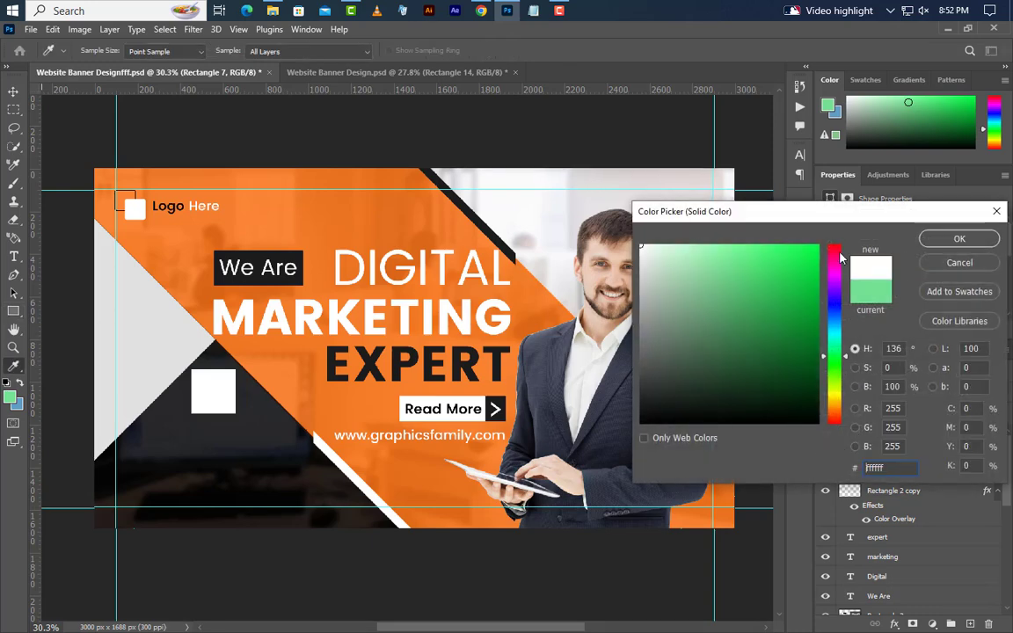
left_click(935, 243)
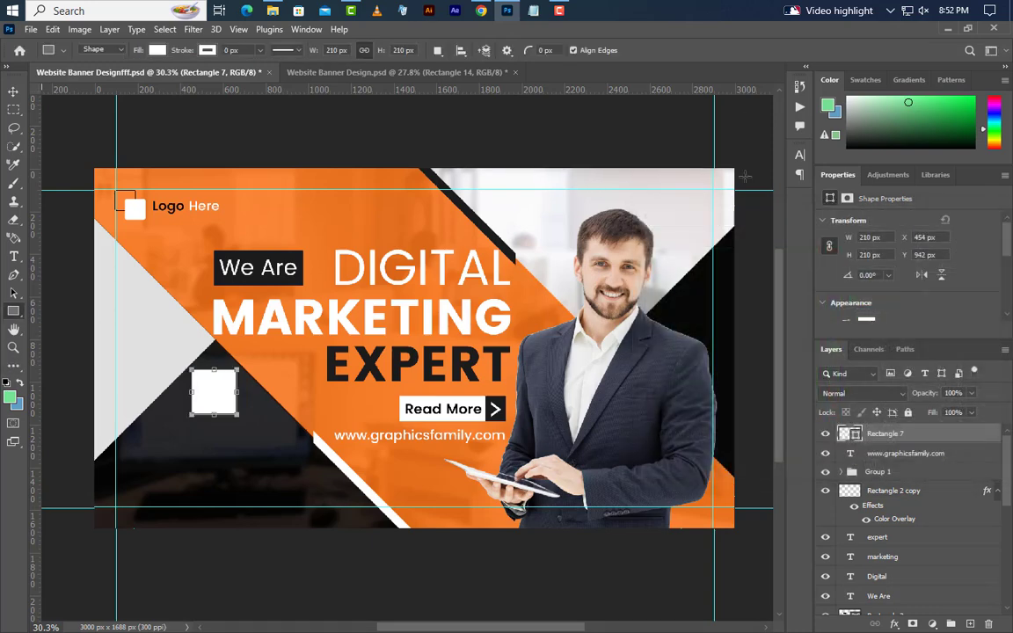
Drag the QR code PNG in from Explorer and scale it to fit the white square
left_click(945, 29)
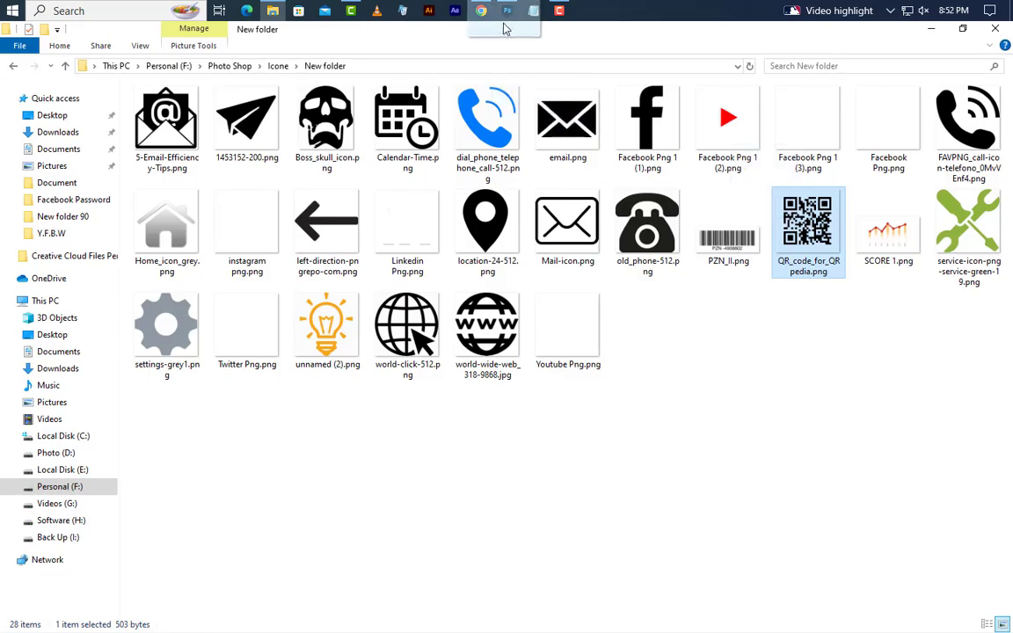
left_click_drag(506, 29, 424, 396)
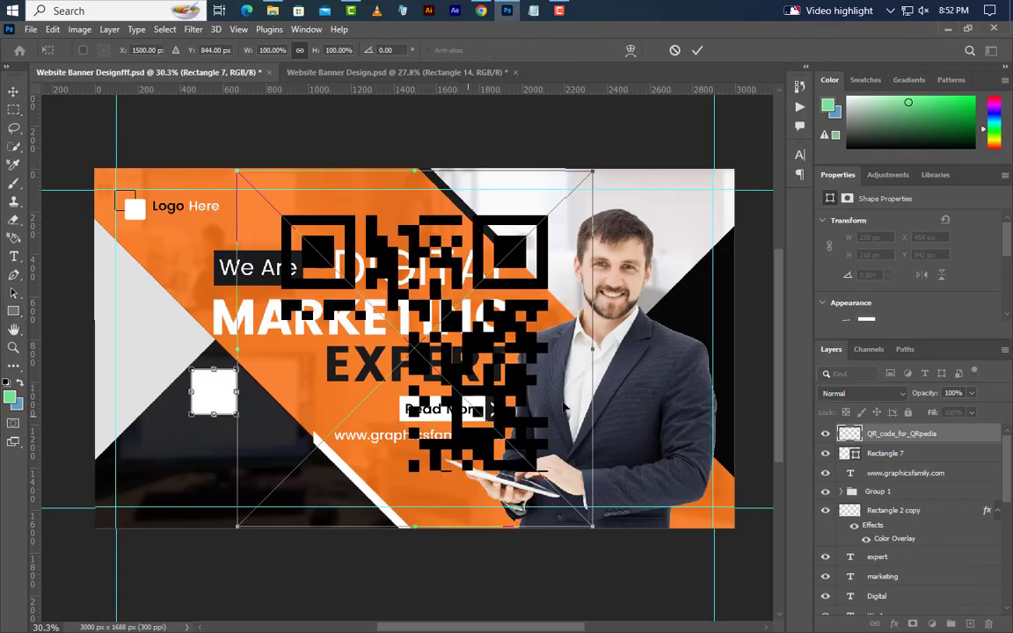
left_click_drag(597, 349, 220, 404)
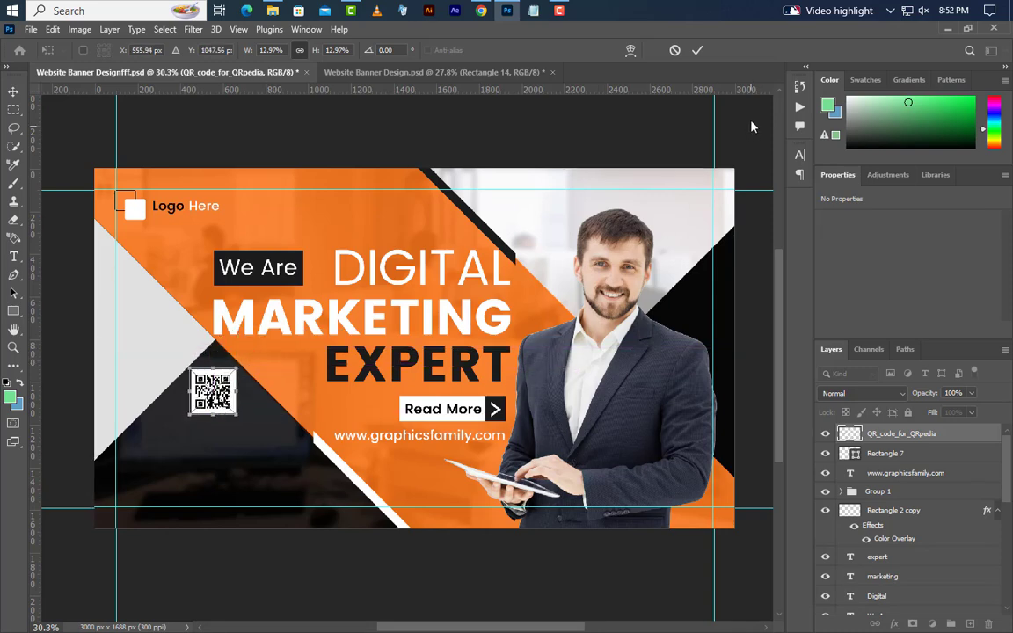
left_click(697, 50)
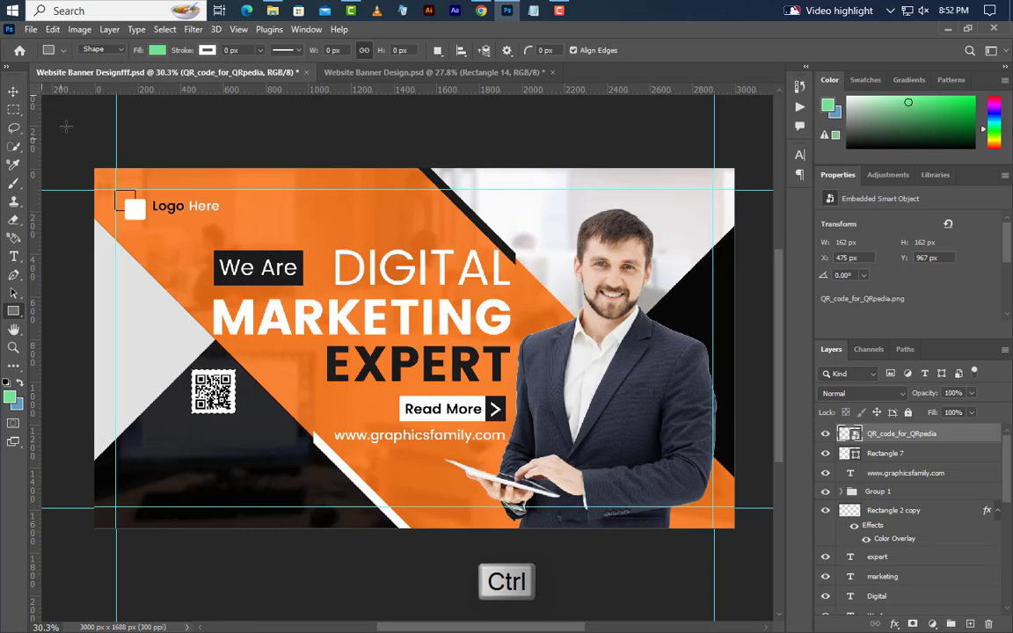
Deselect, then nudge the QR code and white square together right and down
left_click(12, 91)
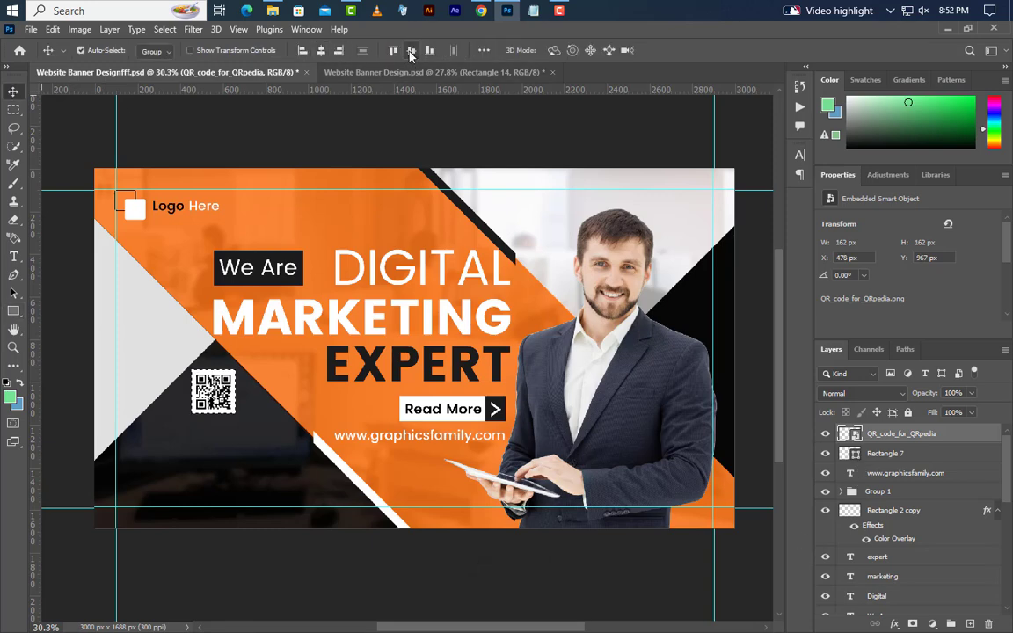
left_click(165, 29)
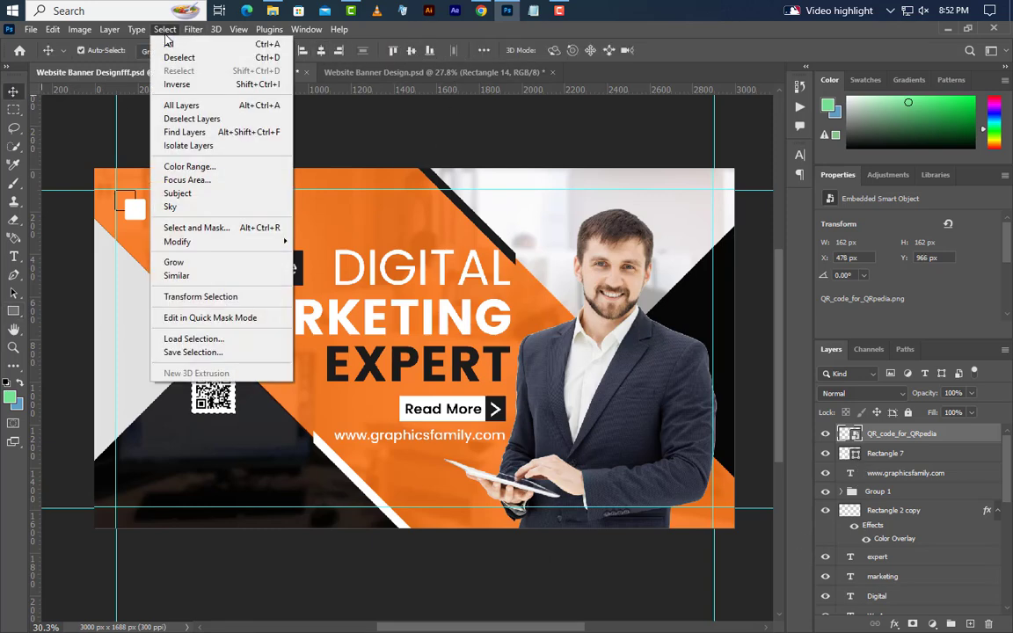
left_click(176, 58)
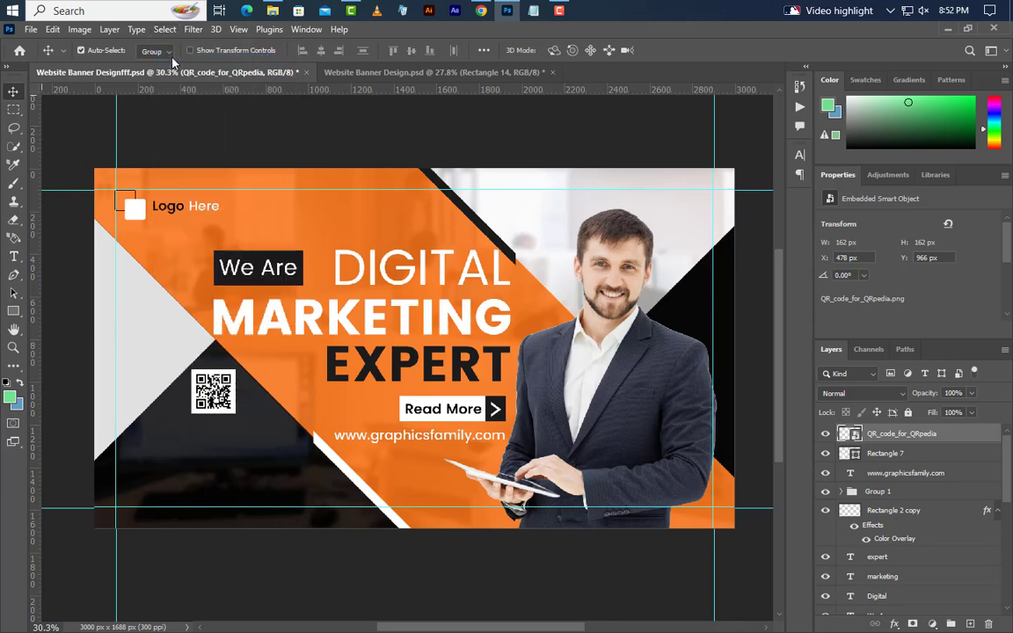
left_click(915, 455, "shift")
key("Right")
key("Right")
key("Down")
key("Down")
key("Down")
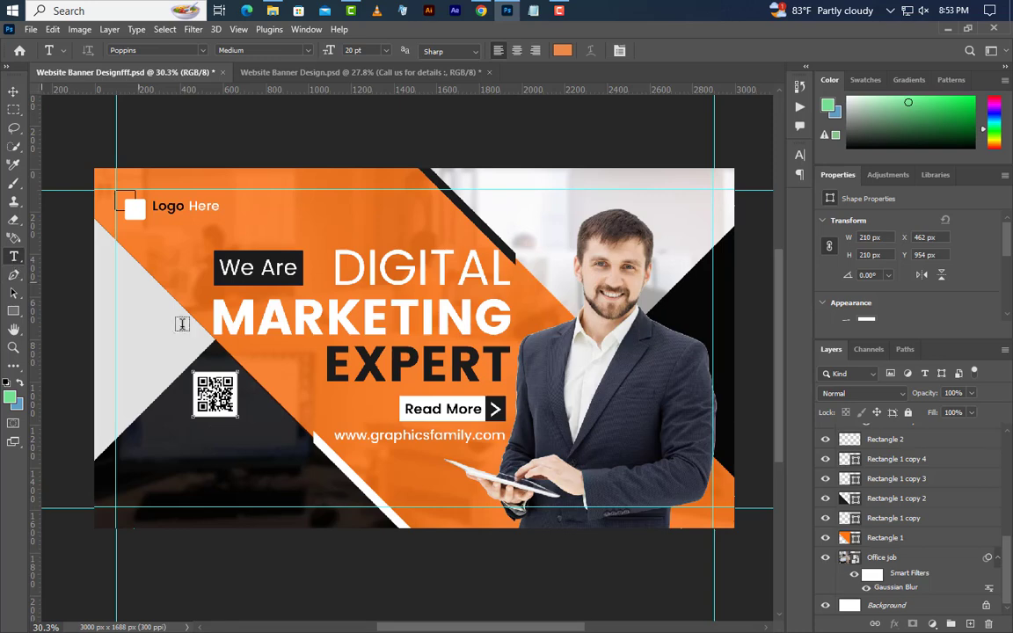
Add a 'CALL US FOR DETAILS :' heading below the QR code at 11 pt
left_click(144, 453)
type("C")
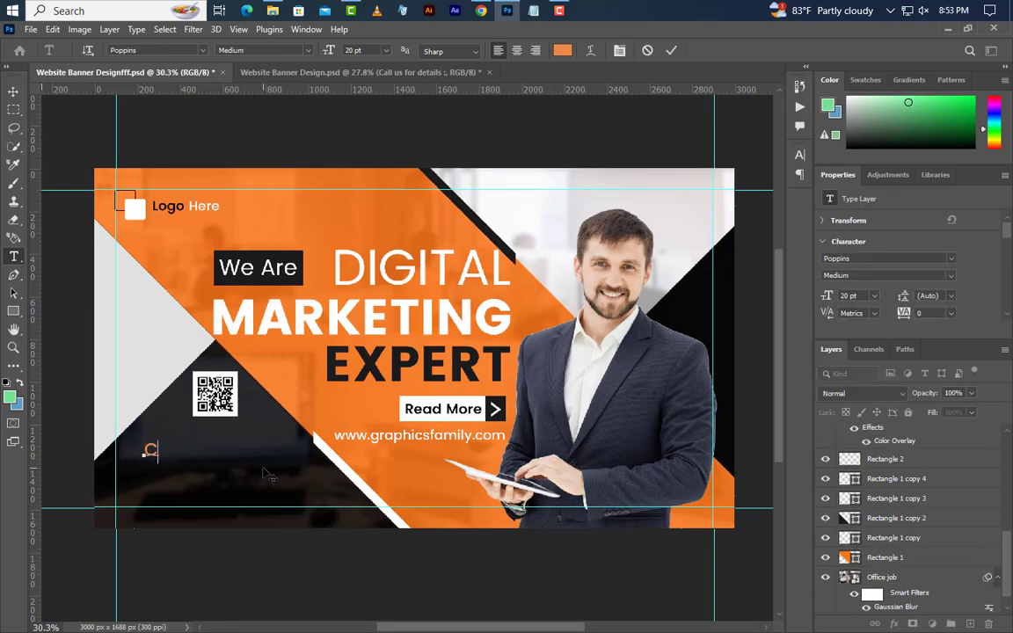
type("ALL US FOR ")
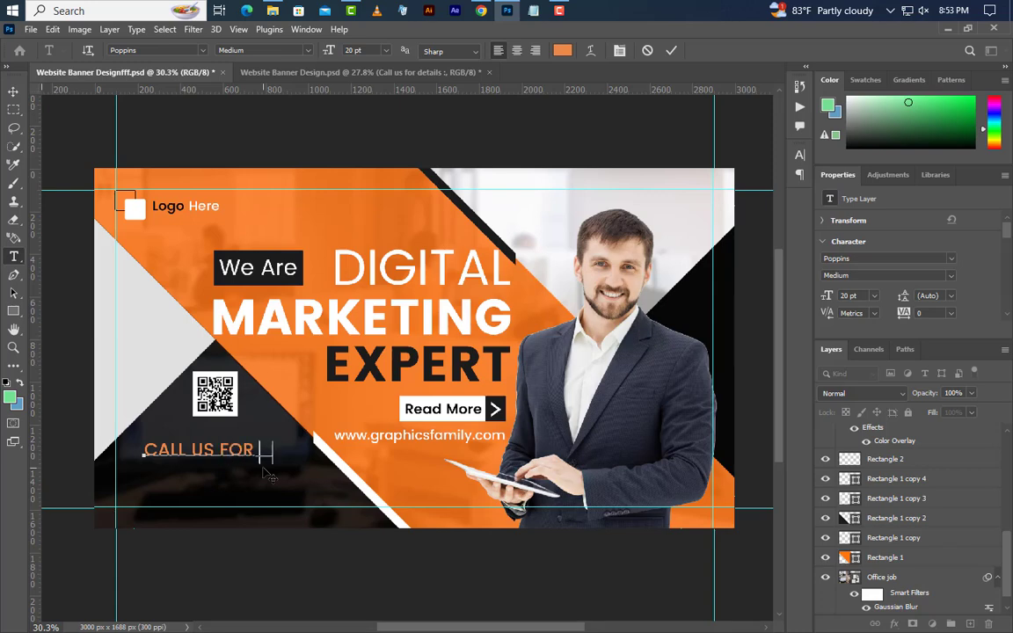
type("DETAI")
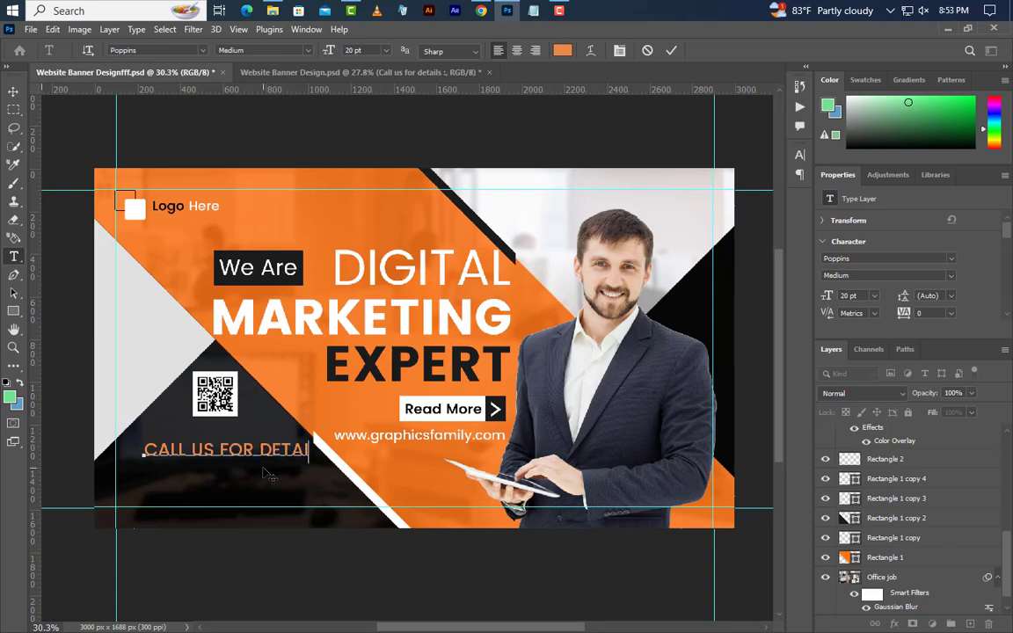
type("LS")
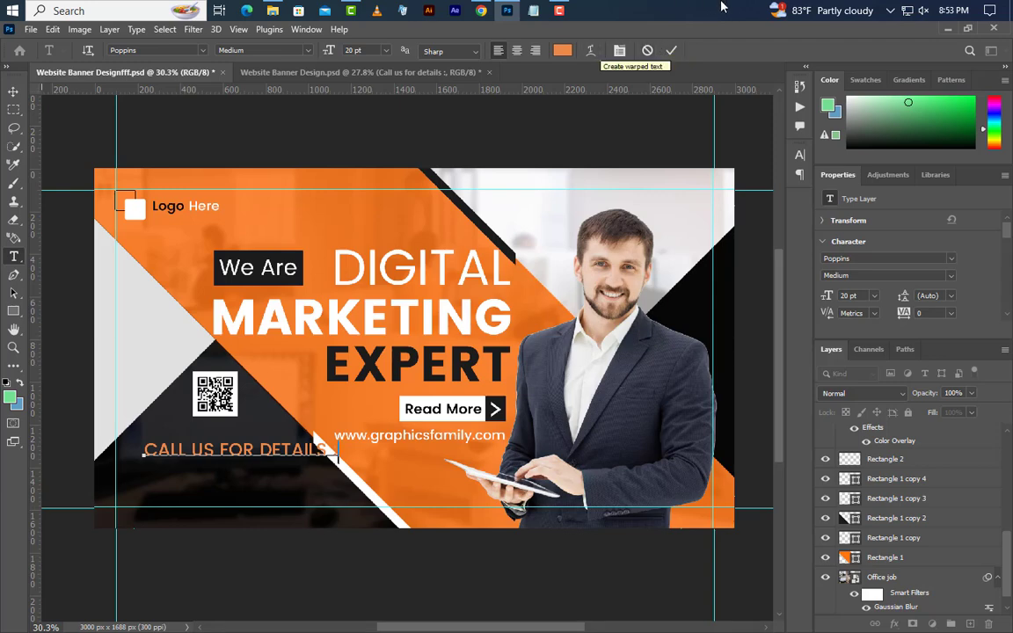
left_click(670, 51)
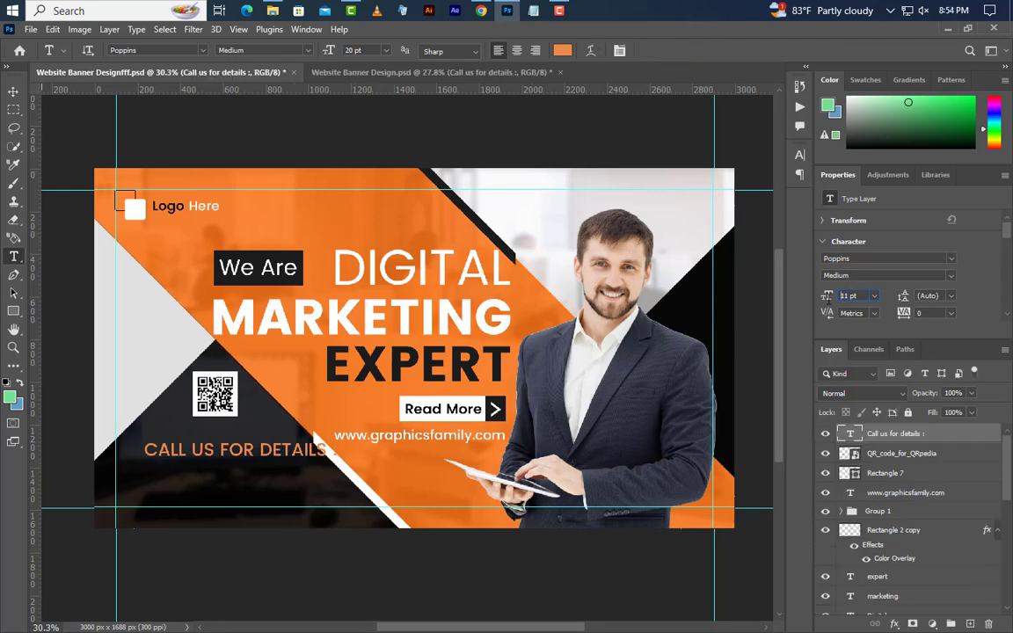
key("Return")
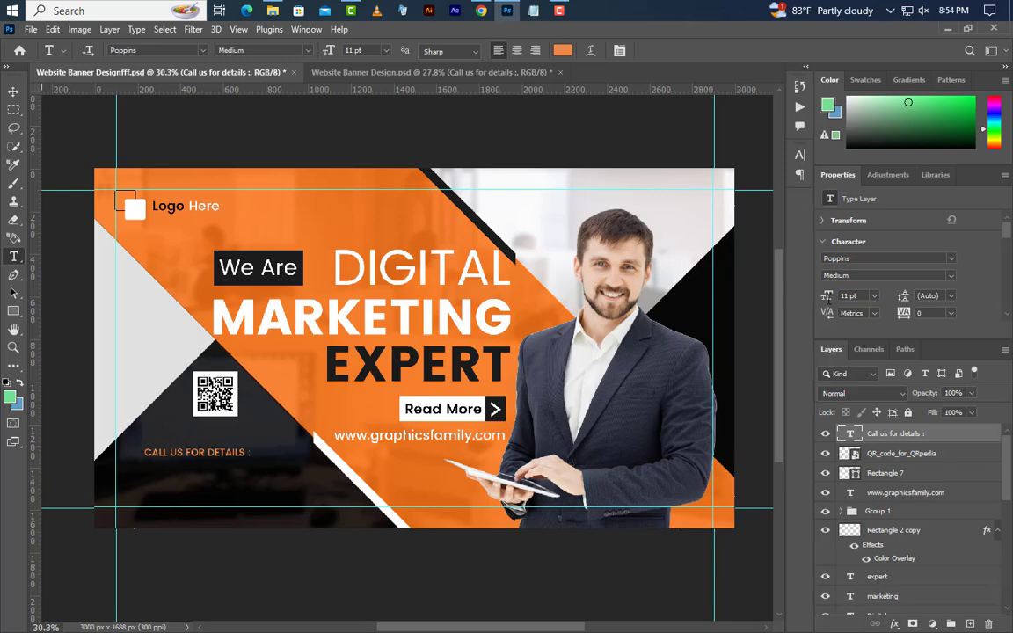
Add the phone number line under the heading in white 13.35 pt, aligned beneath it
left_click(145, 474)
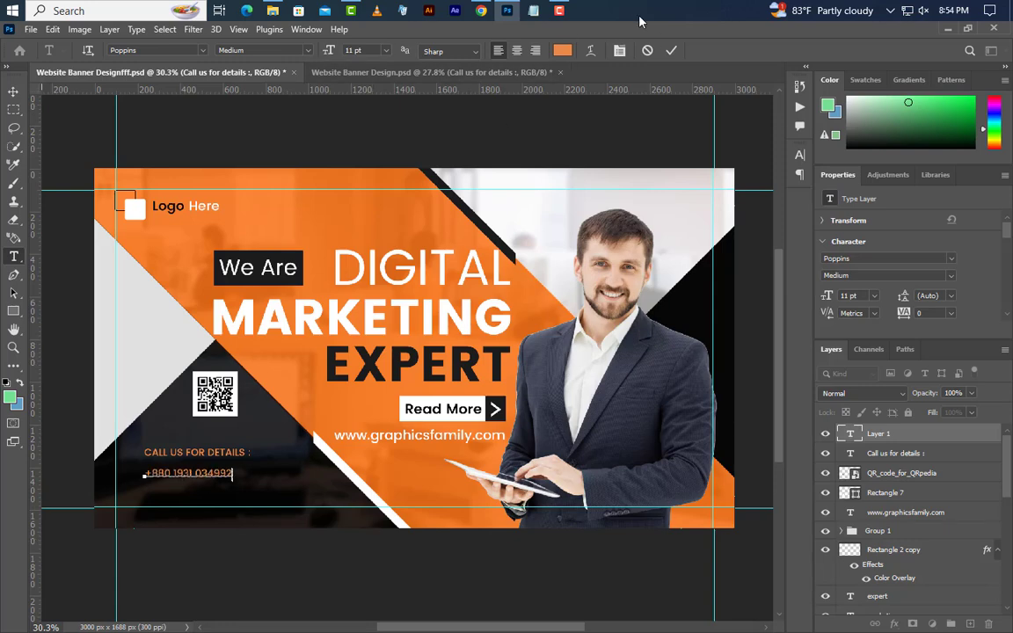
key("ctrl+Return")
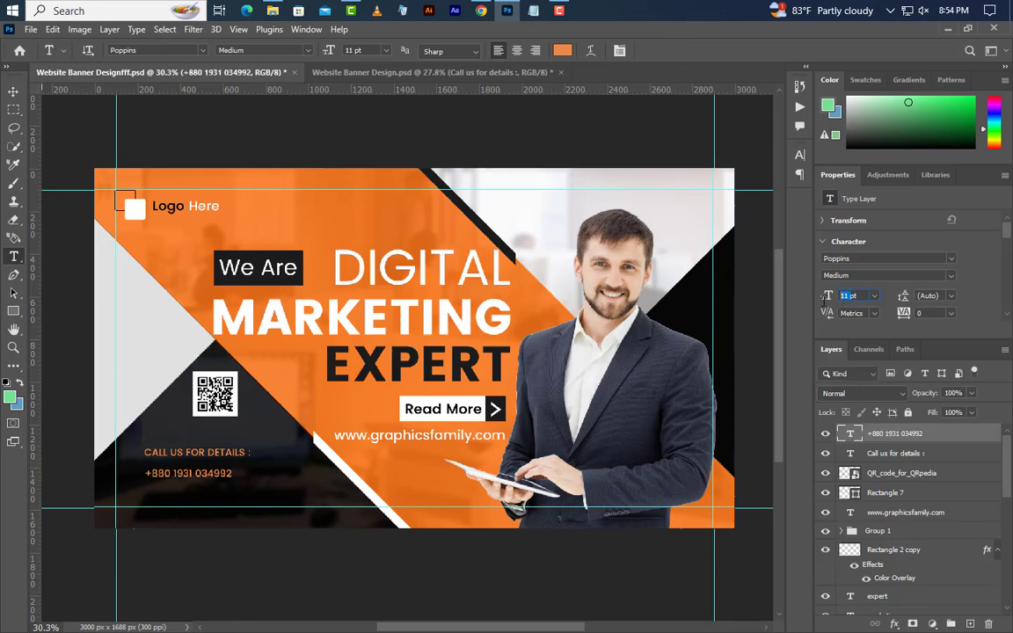
type("1")
key("Return")
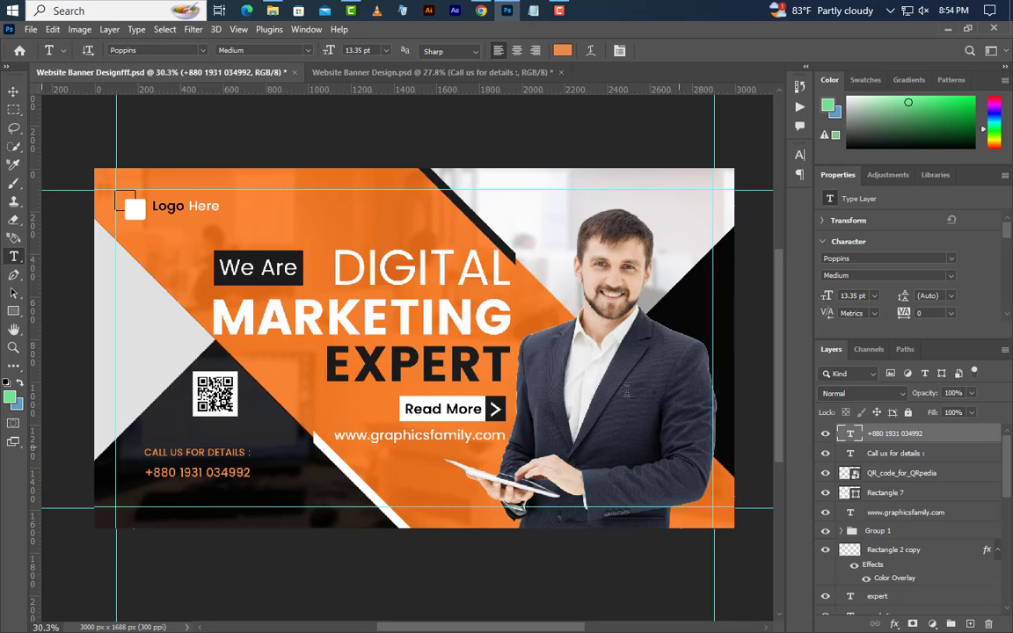
left_click(801, 159)
left_click(763, 238)
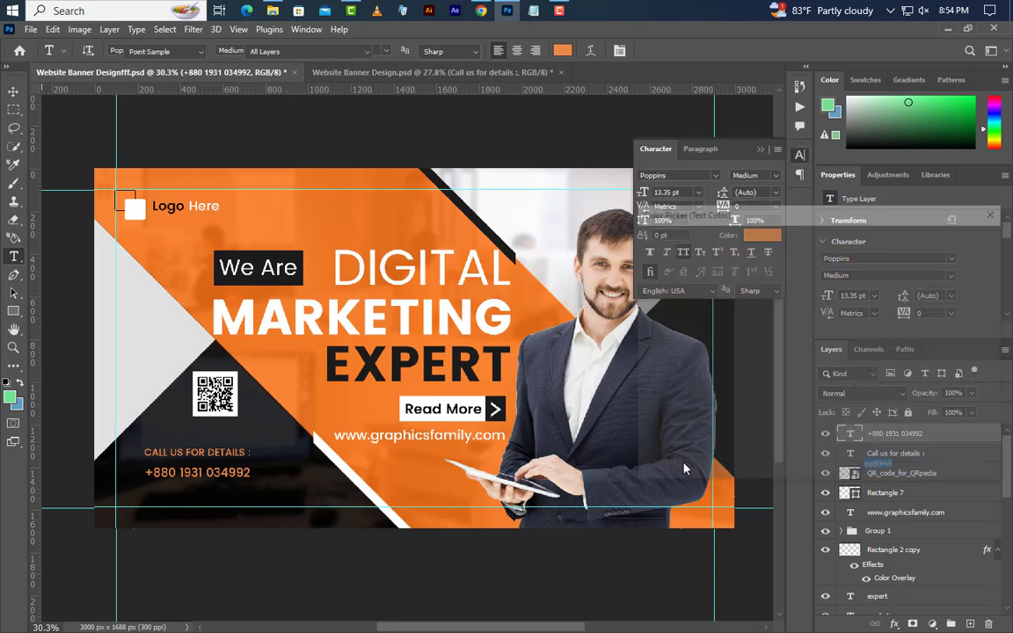
left_click_drag(661, 304, 599, 174)
left_click(960, 238)
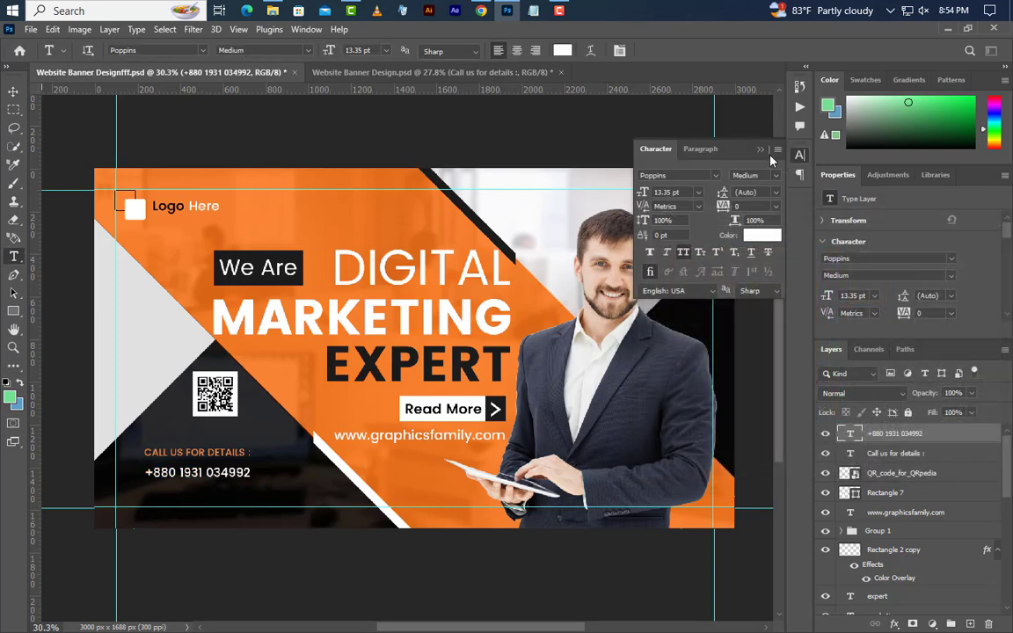
left_click(760, 149)
left_click(13, 95)
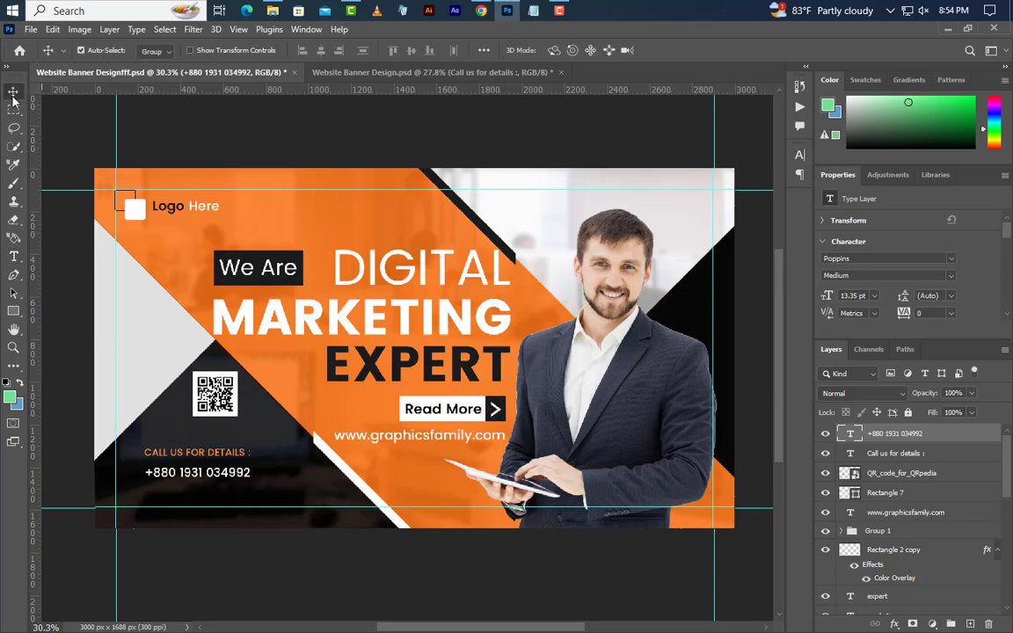
key("Left")
key("Left")
key("Left")
key("Left")
key("Left")
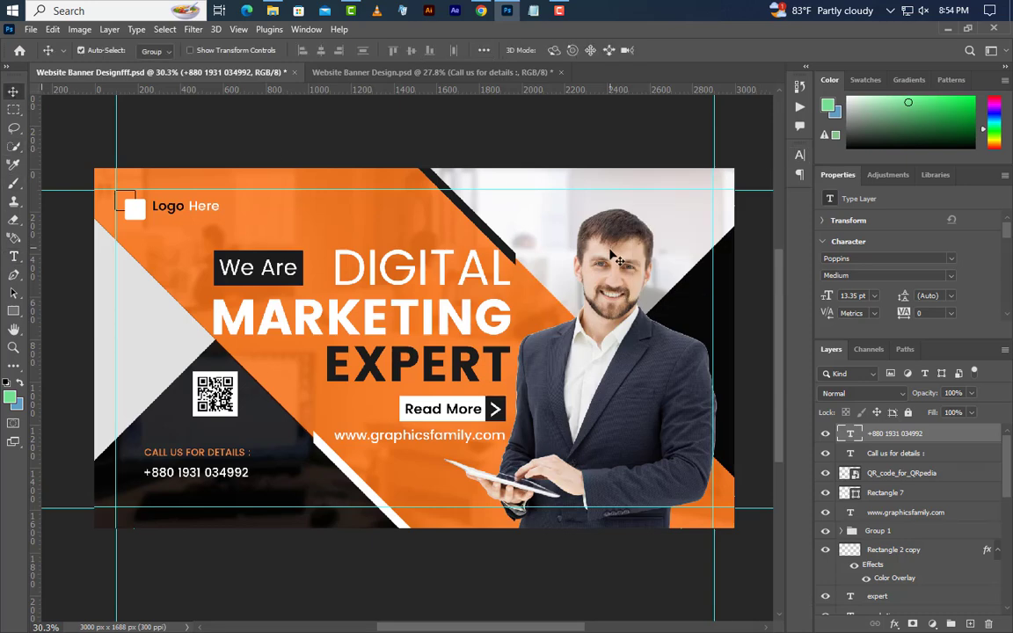
Place the phone icon PNG and shrink it beside the contact lines
left_click(507, 12)
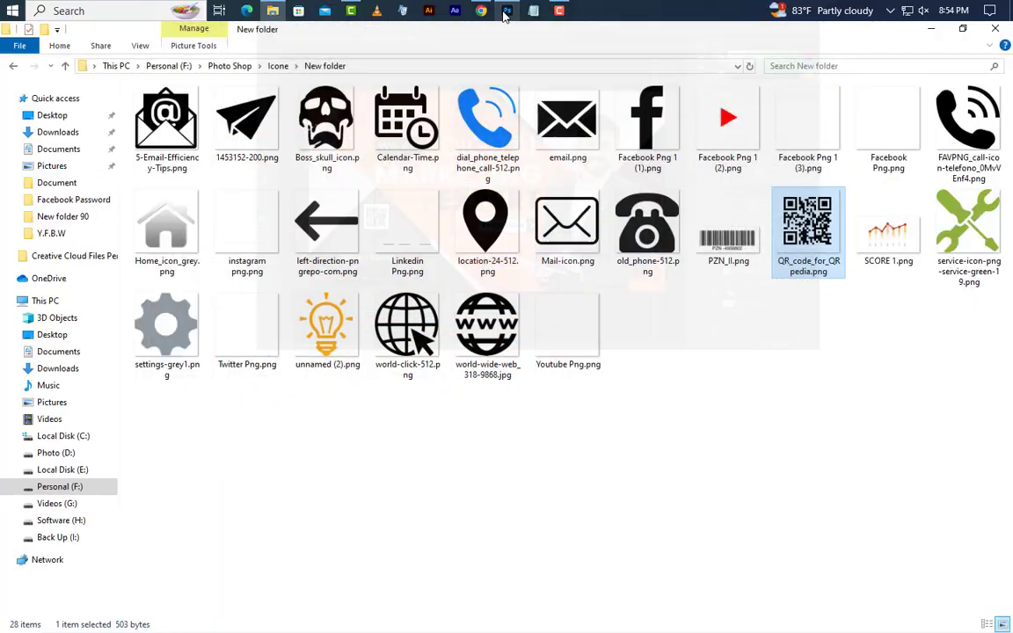
left_click(489, 128)
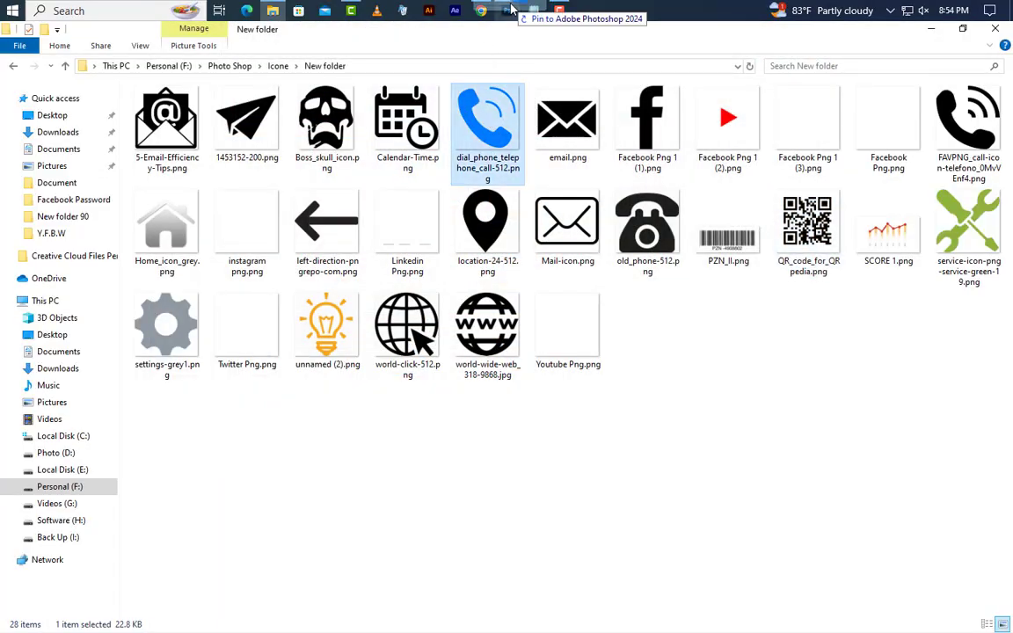
left_click_drag(511, 11, 355, 308)
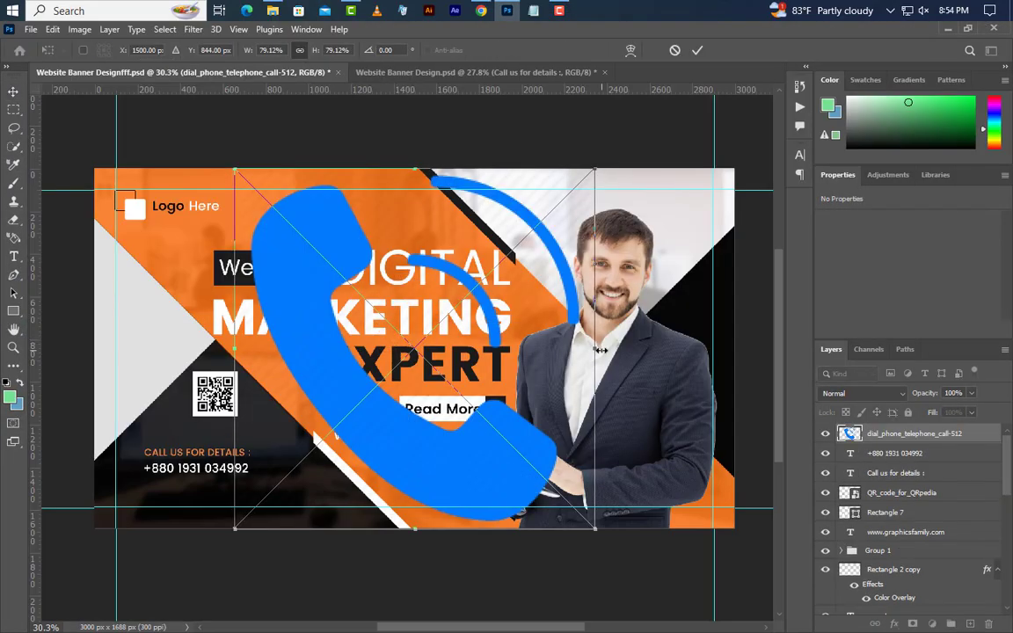
left_click_drag(598, 349, 137, 462)
left_click(697, 50)
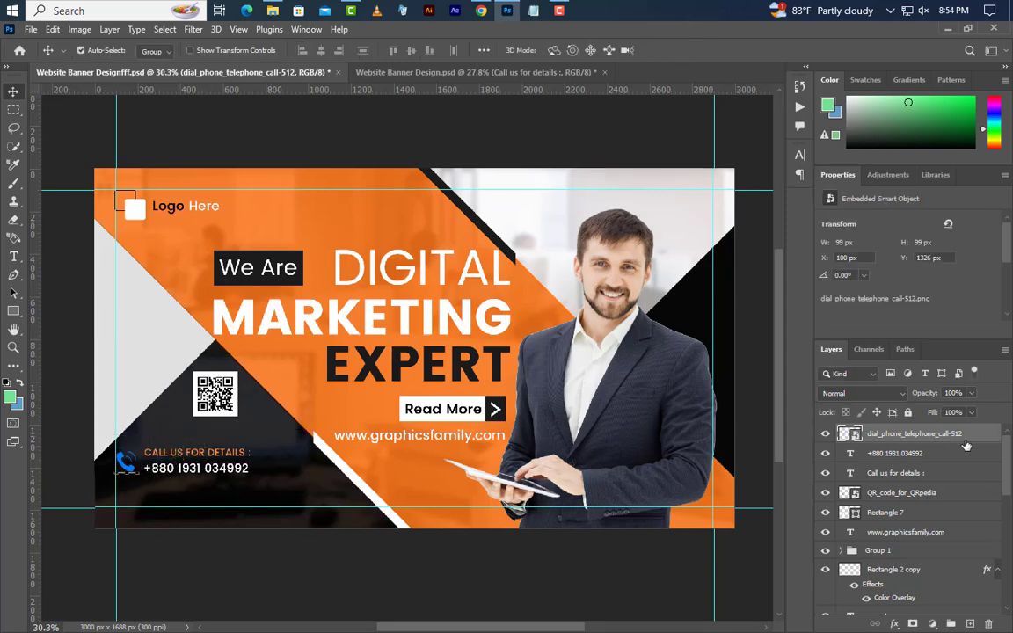
Give the phone icon a white Color Overlay layer style
double_click(985, 434)
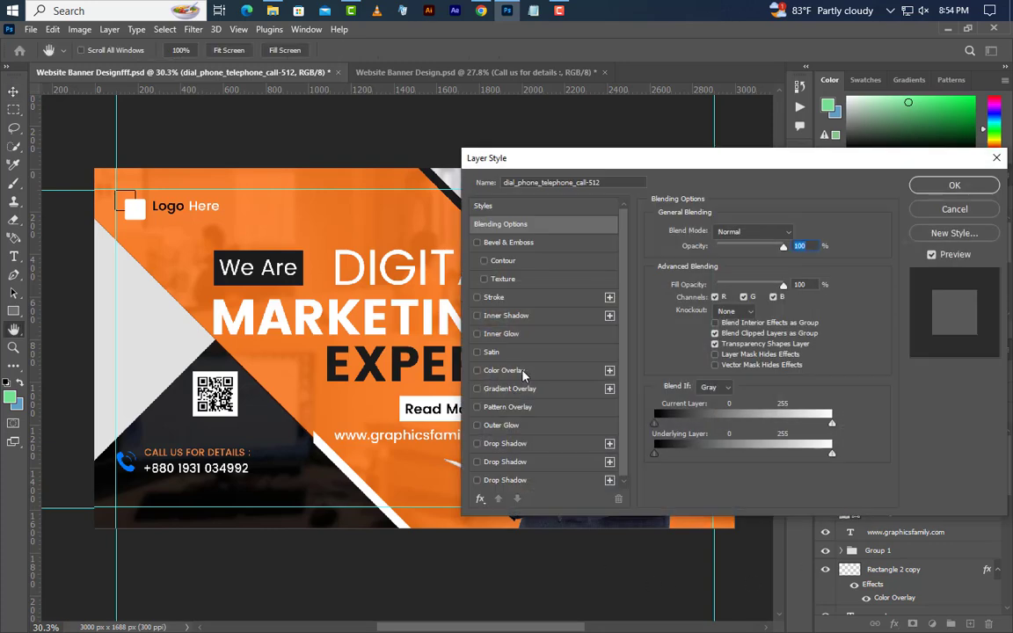
left_click(504, 370)
left_click(802, 232)
left_click_drag(753, 350, 639, 243)
left_click(962, 238)
left_click(954, 186)
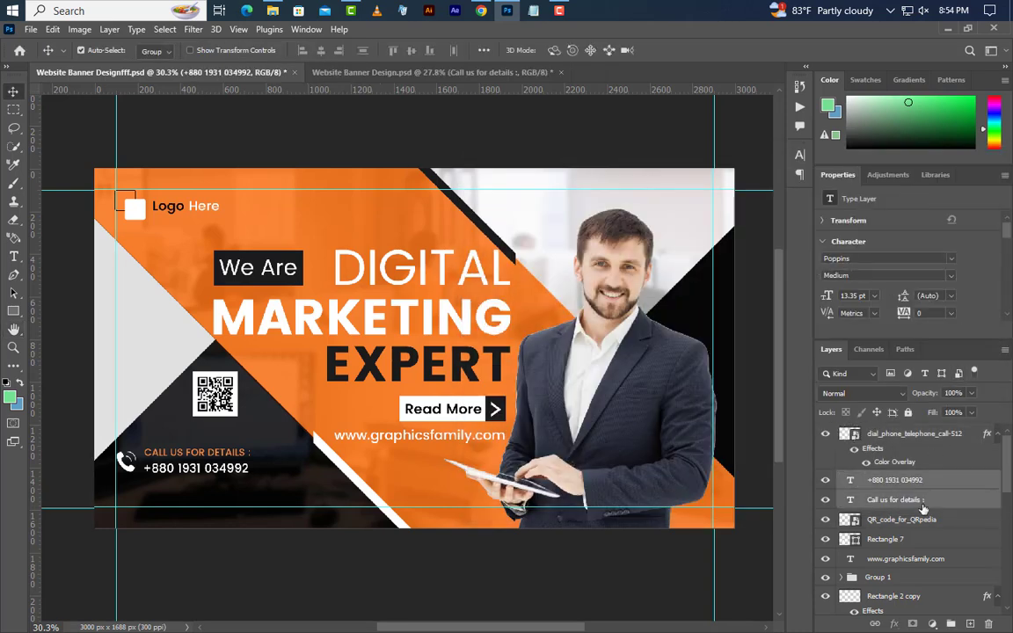
Group the icon with both text lines as Group 2 and duplicate it directly below
left_click(923, 501, "shift")
key("ctrl+g")
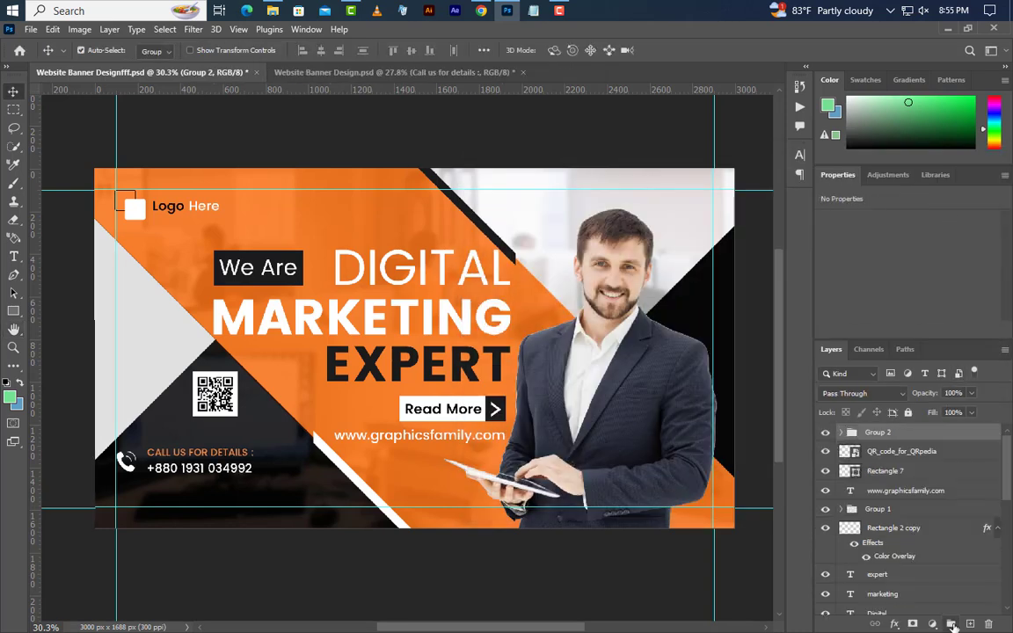
left_click_drag(129, 477, 128, 509)
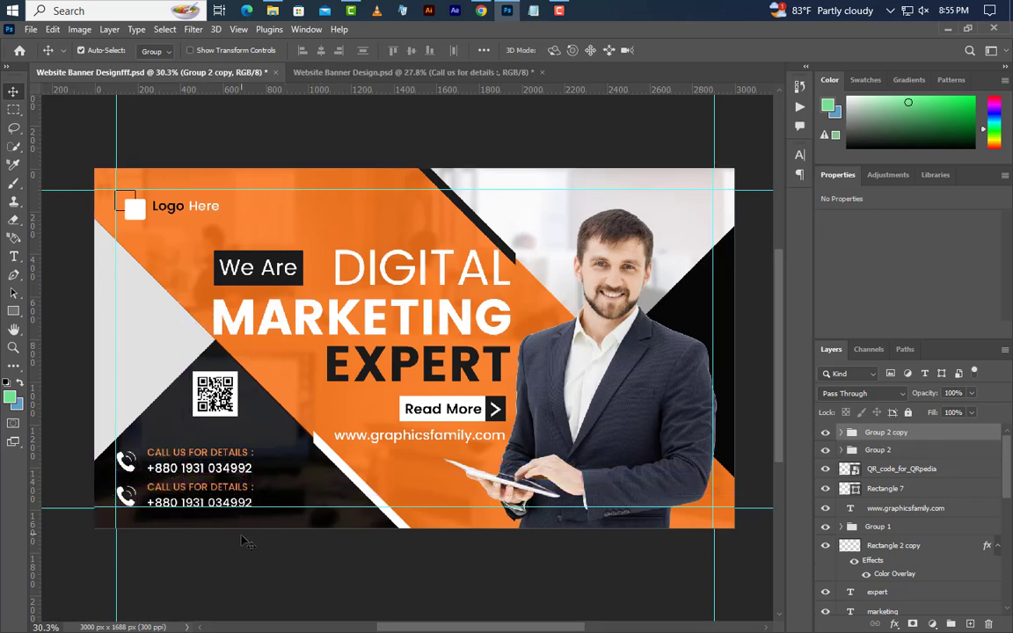
Inside Group 2 copy, place the location pin PNG and scale it small beside the lower block
left_click(840, 433)
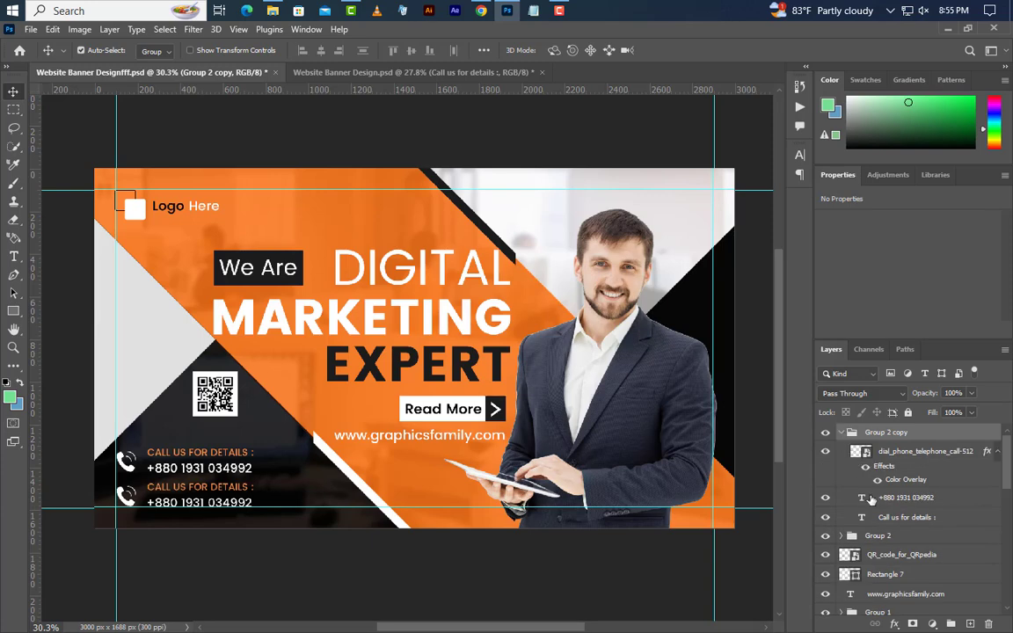
left_click(926, 457)
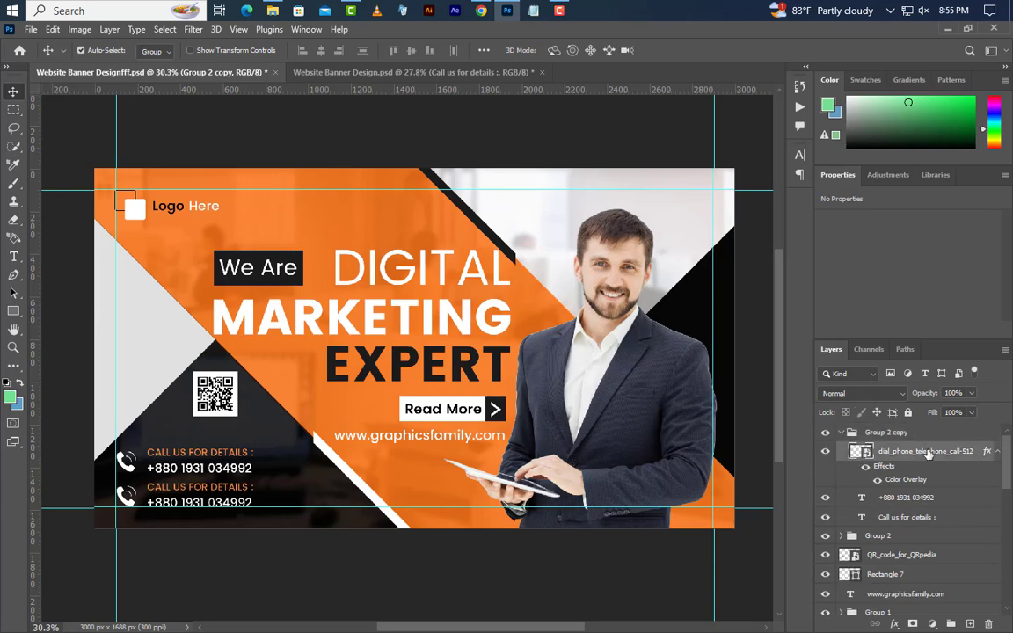
left_click(948, 30)
left_click_drag(485, 225, 427, 397)
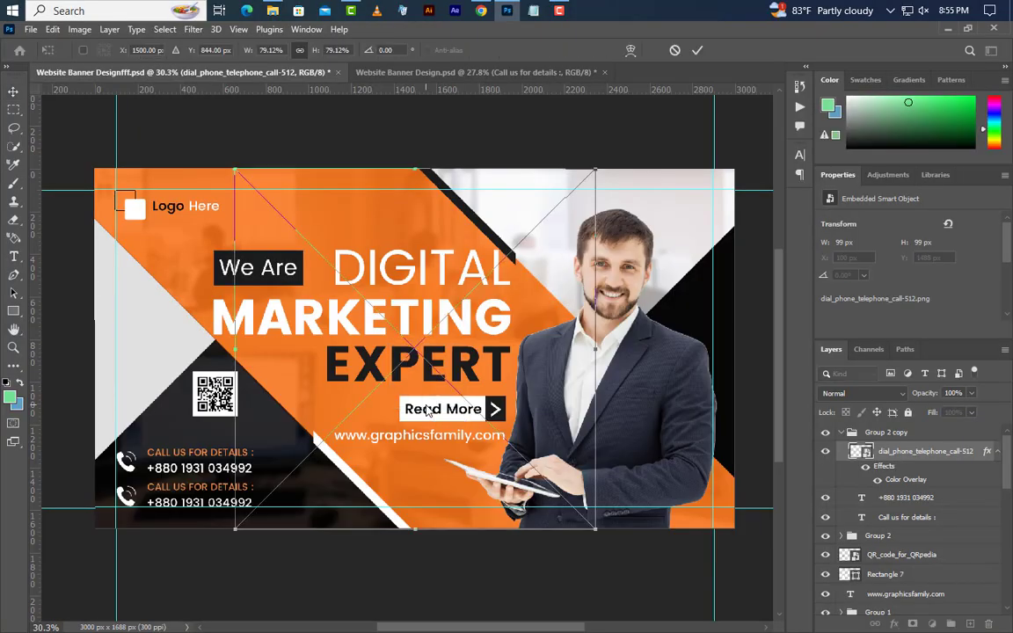
left_click_drag(595, 350, 280, 350)
left_click_drag(154, 490, 134, 502)
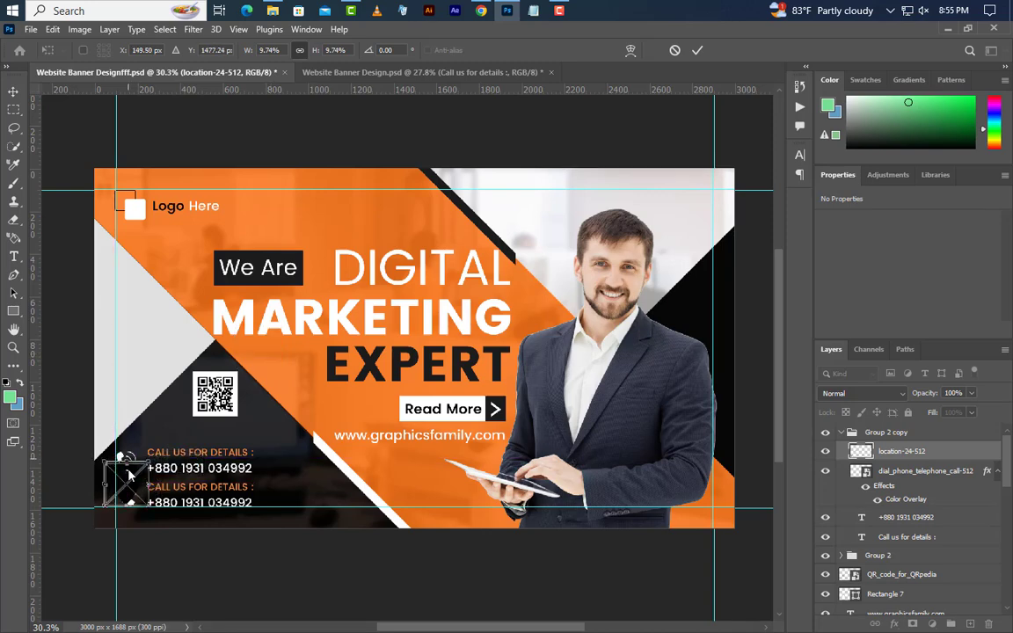
left_click_drag(129, 460, 129, 482)
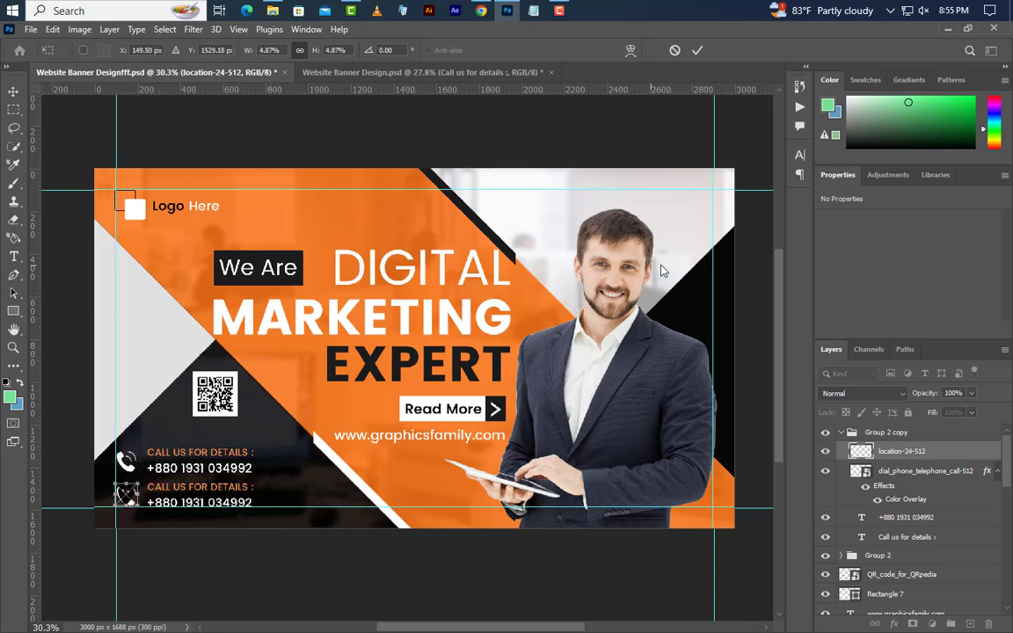
key("Return")
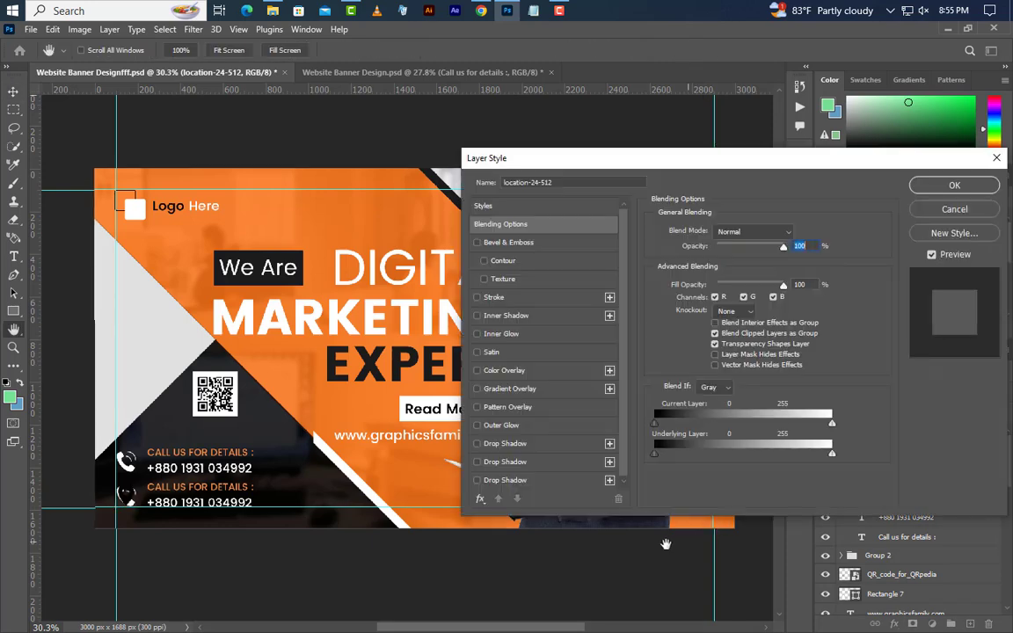
Give the pin a white Color Overlay and delete the copied phone icon layer
left_click(540, 372)
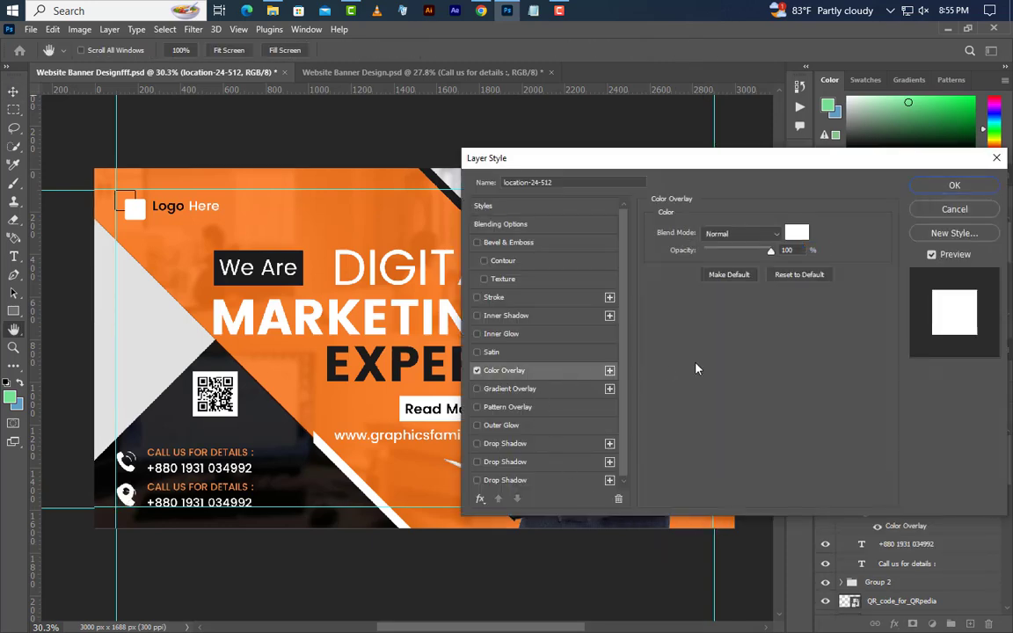
left_click(955, 186)
left_click(933, 503)
key("Delete")
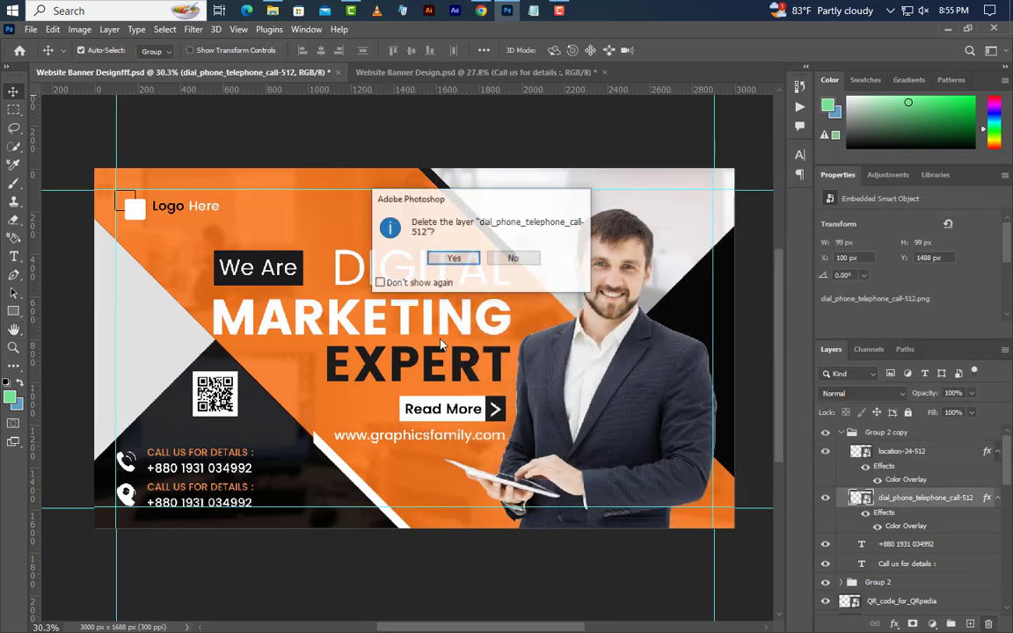
left_click(434, 260)
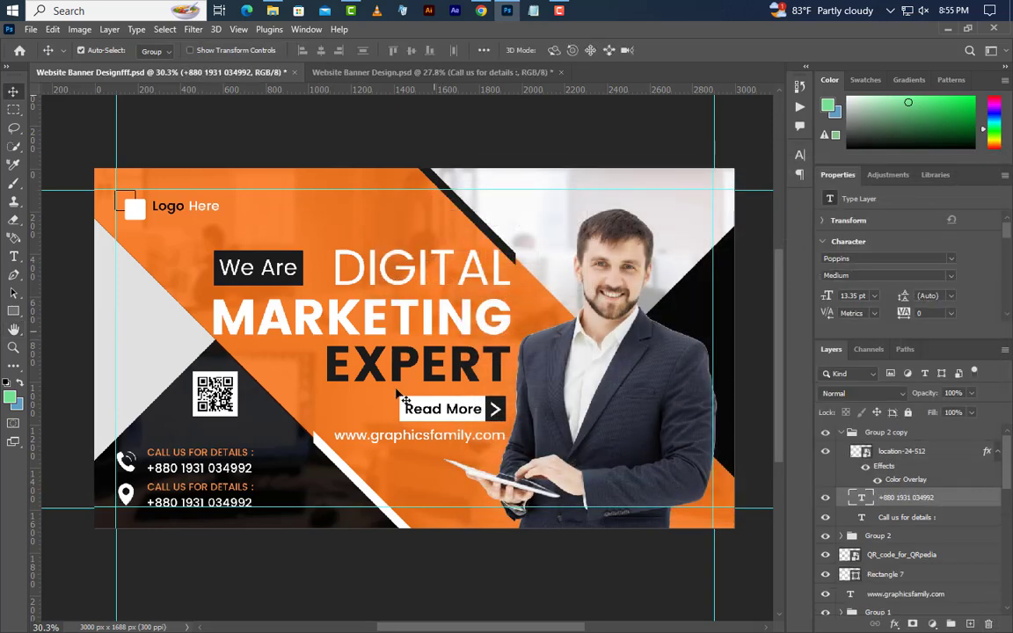
Replace the lower number with the pasted office address at 13.35 pt with 14 pt leading
left_click(15, 256)
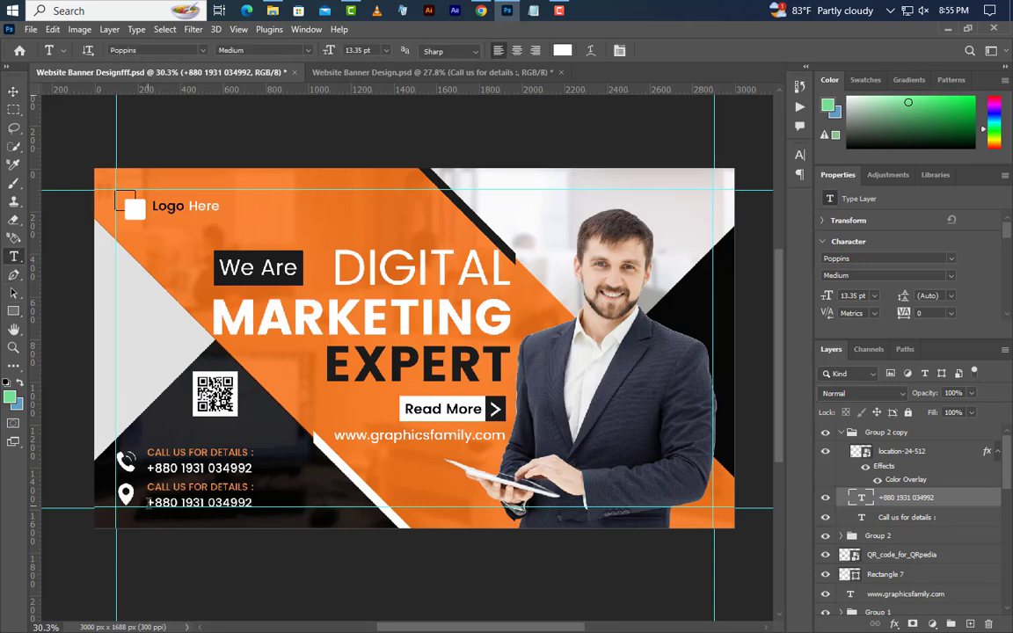
left_click_drag(147, 502, 255, 503)
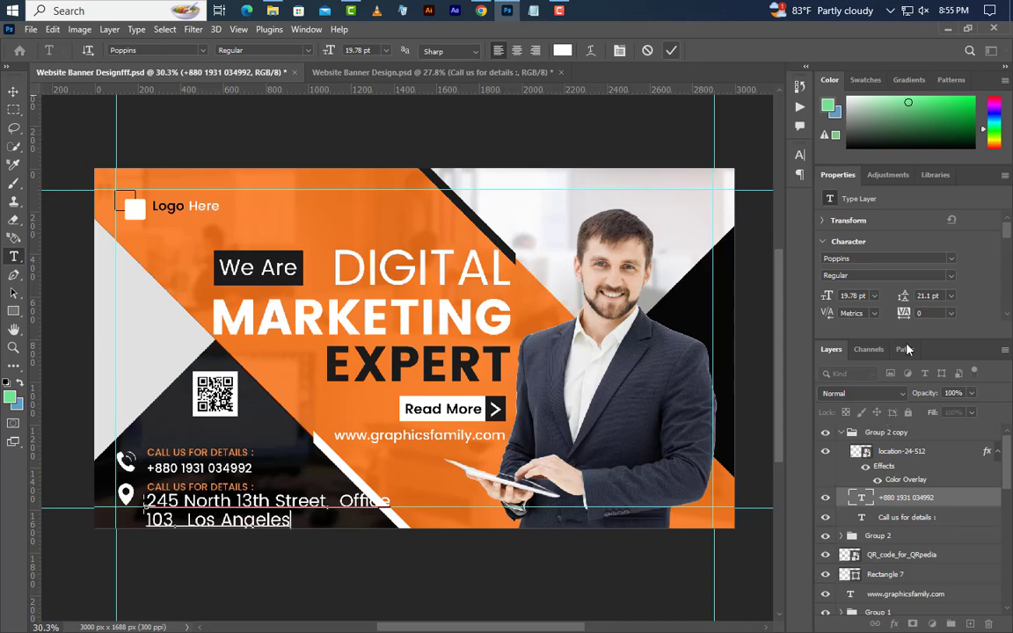
left_click(671, 50)
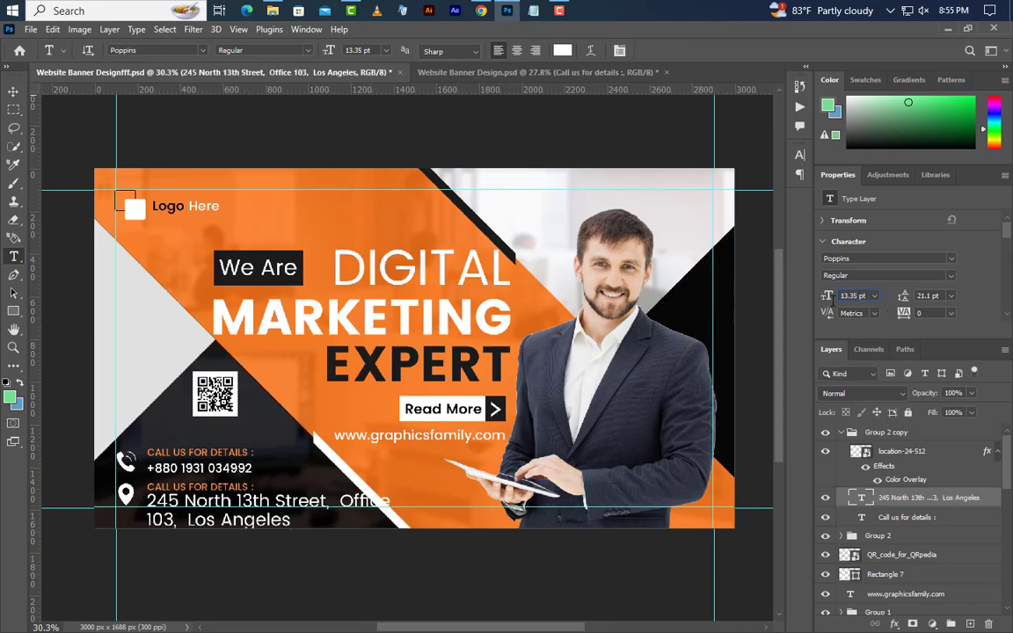
key("Return")
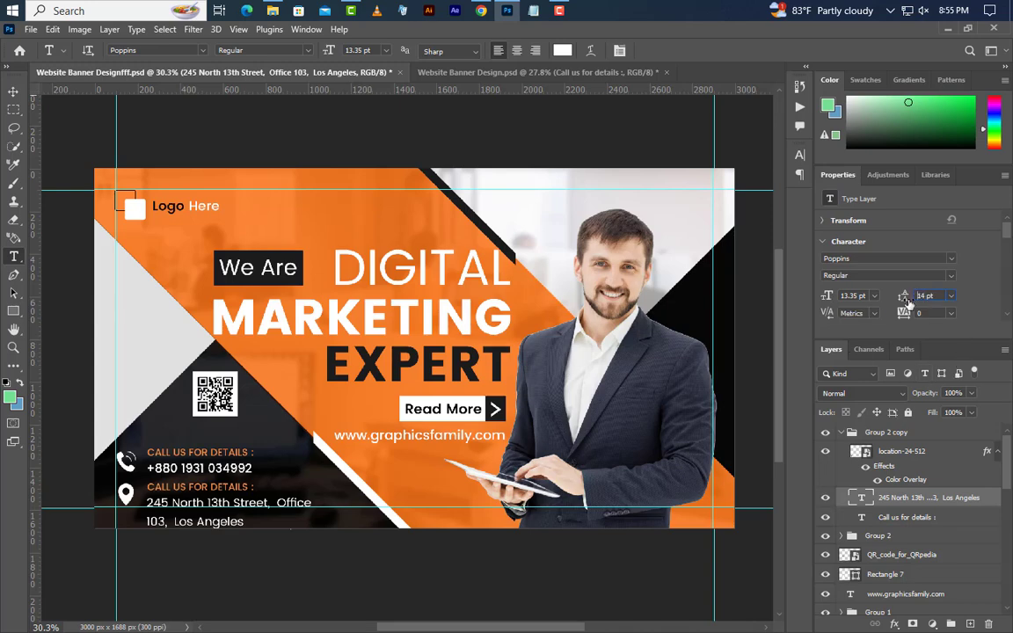
key("Return")
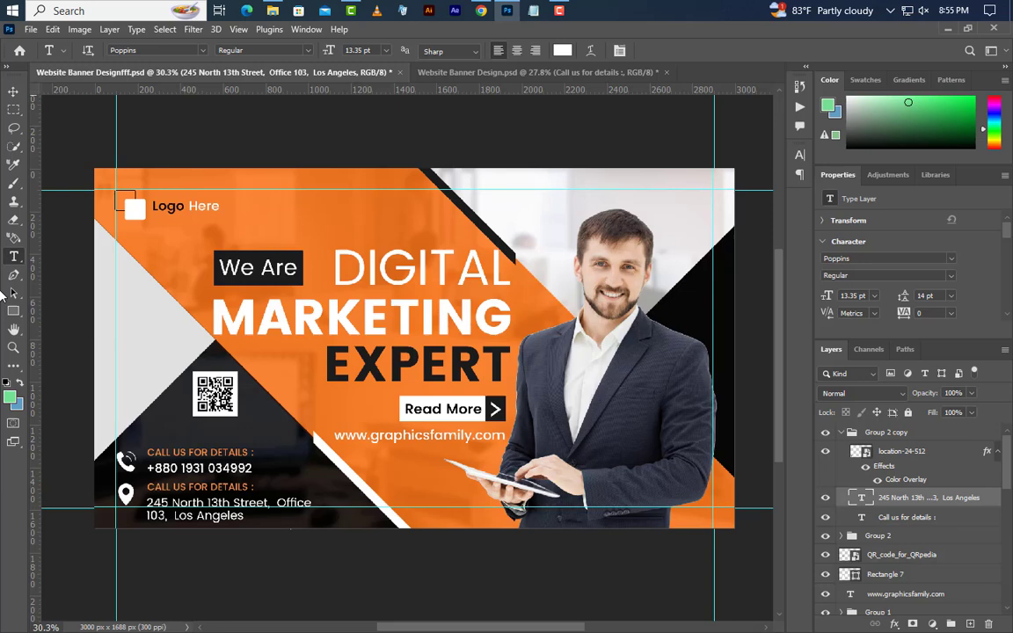
Nudge the address up and delete the duplicate 'Call us for details :' heading layer
left_click(7, 96)
key("Up")
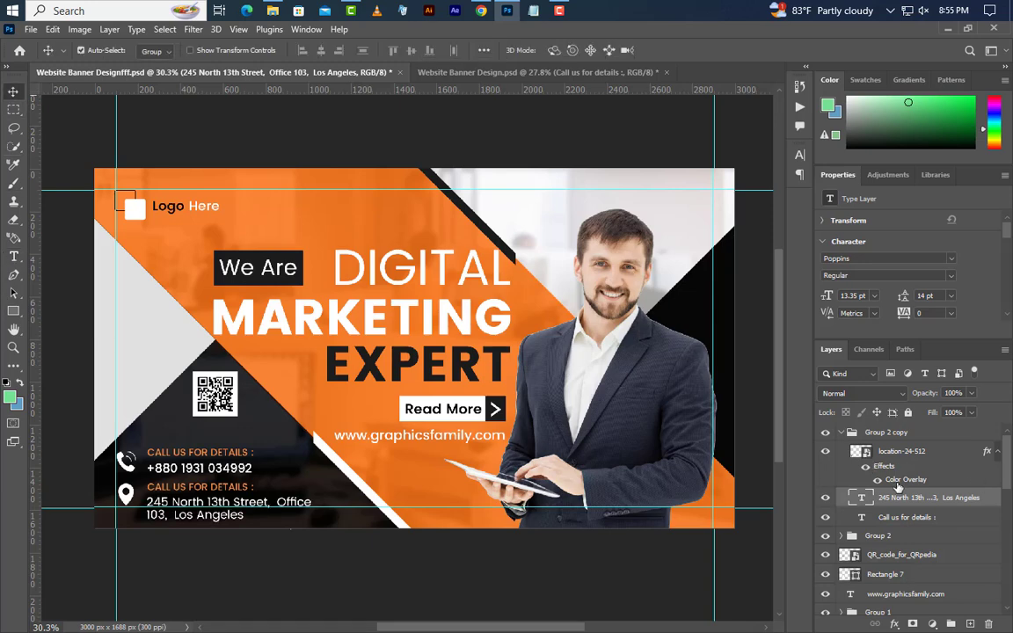
key("shift+Up")
key("shift+Up")
key("shift+Up")
key("shift+Up")
key("shift+Up")
key("shift+Up")
key("shift+Up")
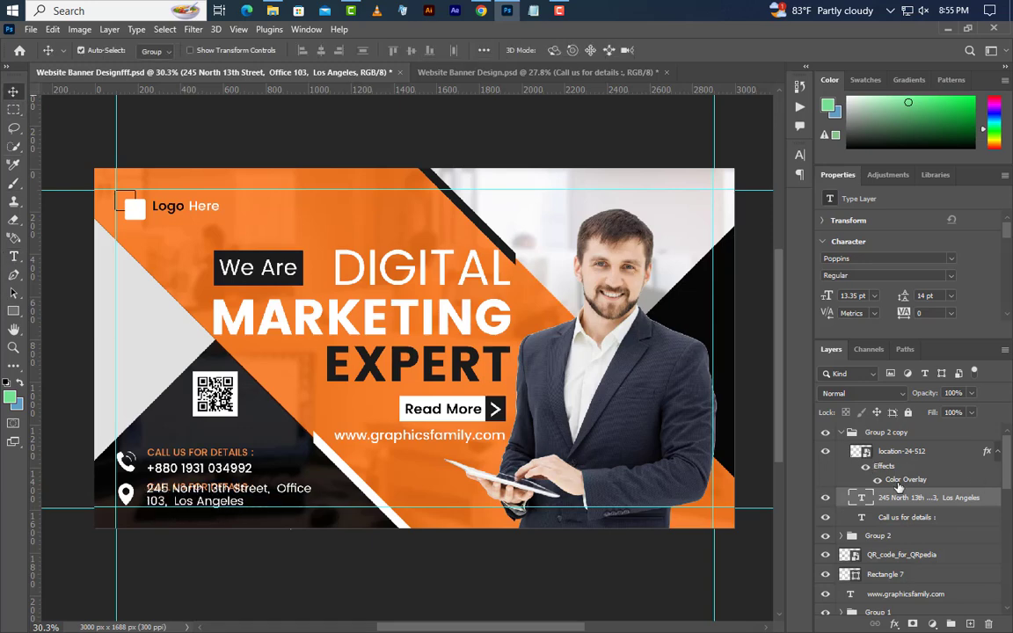
left_click(950, 517)
left_click(989, 623)
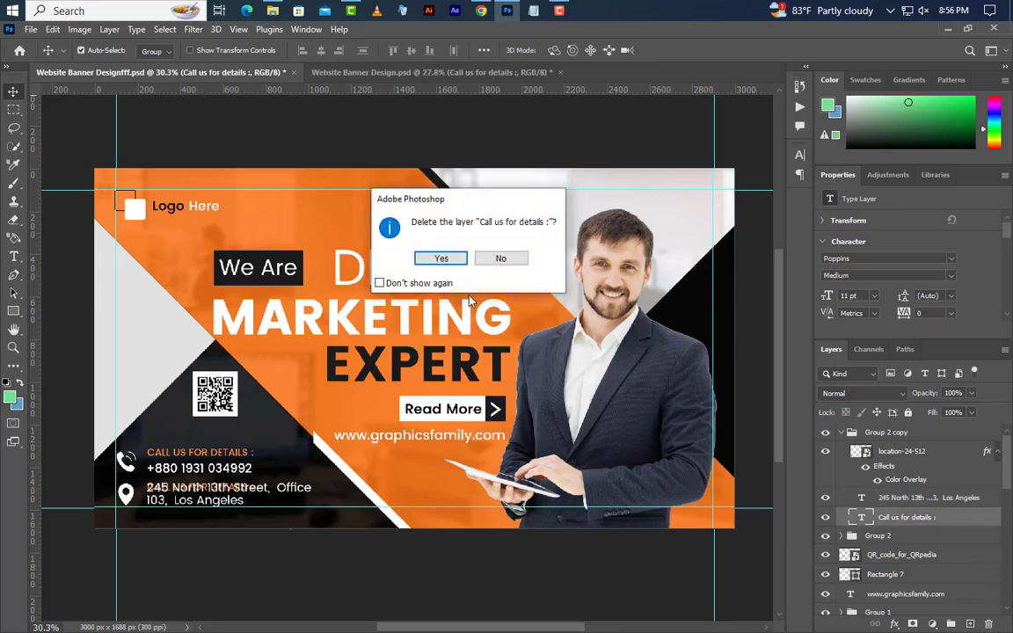
left_click(441, 258)
left_click(906, 434)
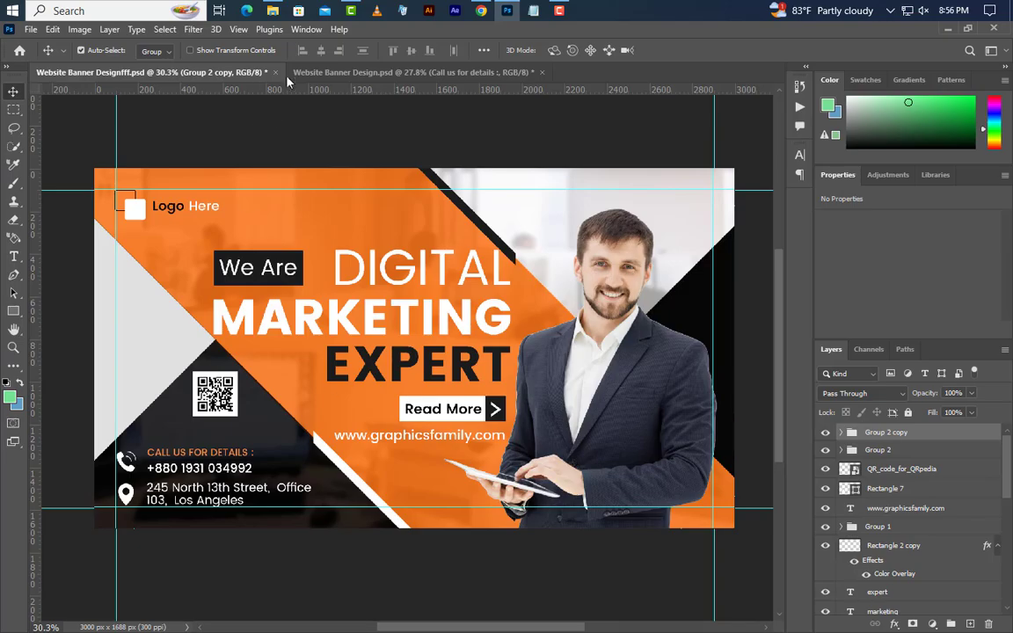
Drag the Instagram, Twitter and YouTube PNGs from Explorer into the banner
left_click(273, 11)
left_click(267, 211)
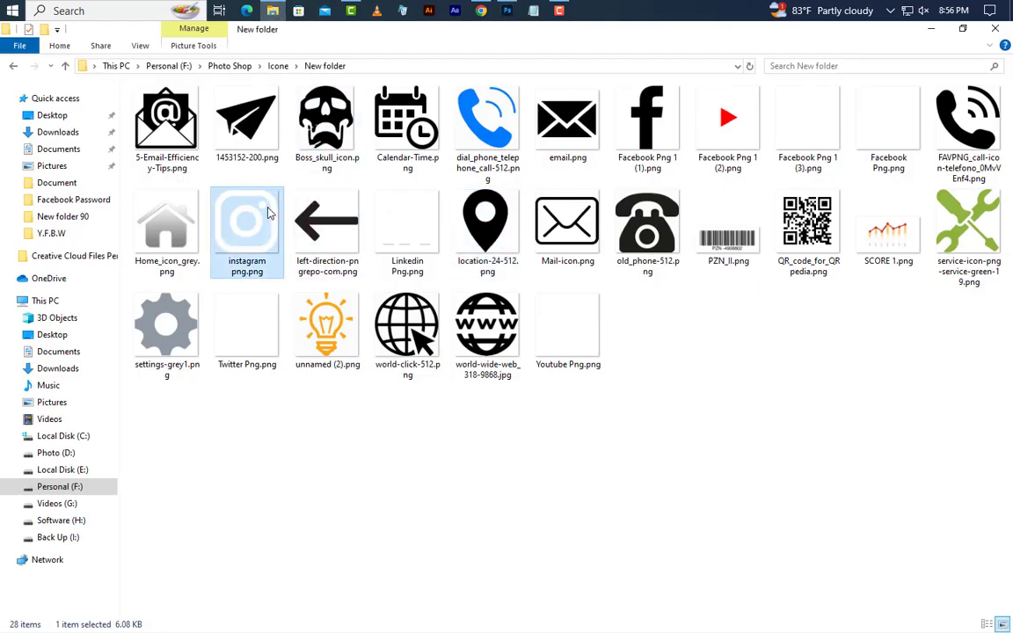
left_click(251, 327, "ctrl")
left_click(556, 332, "ctrl")
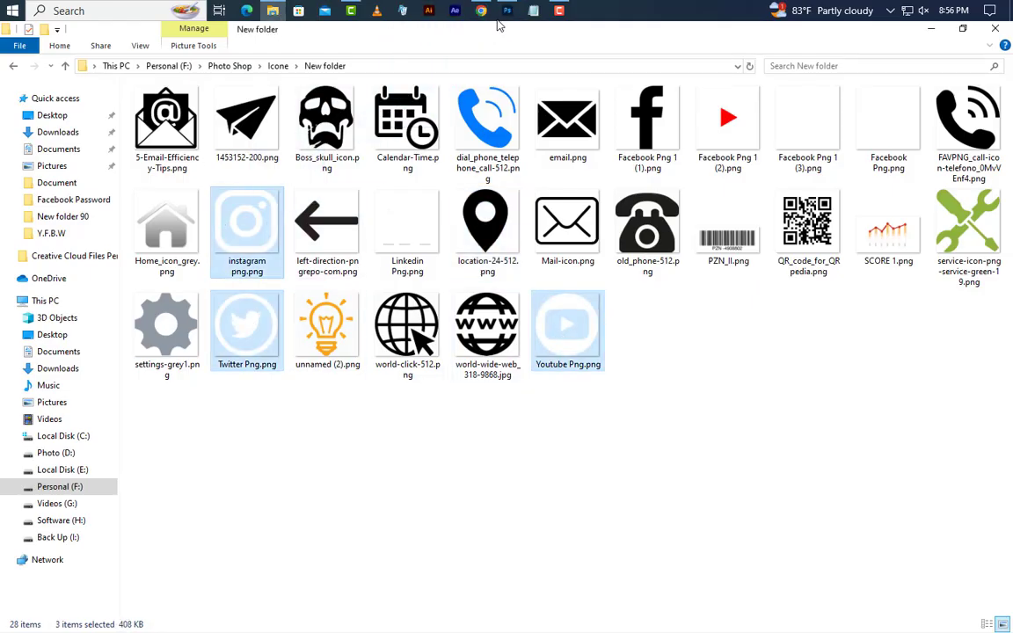
left_click_drag(498, 27, 460, 262)
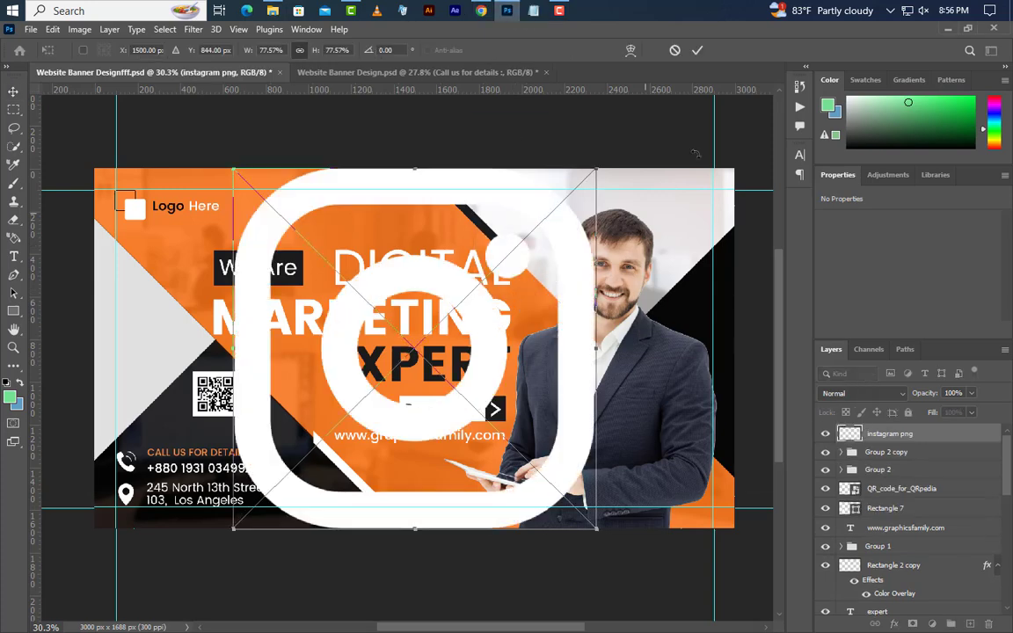
Group the Instagram, Twitter and YouTube icon layers and give the group a dark Color Overlay
left_click(696, 51)
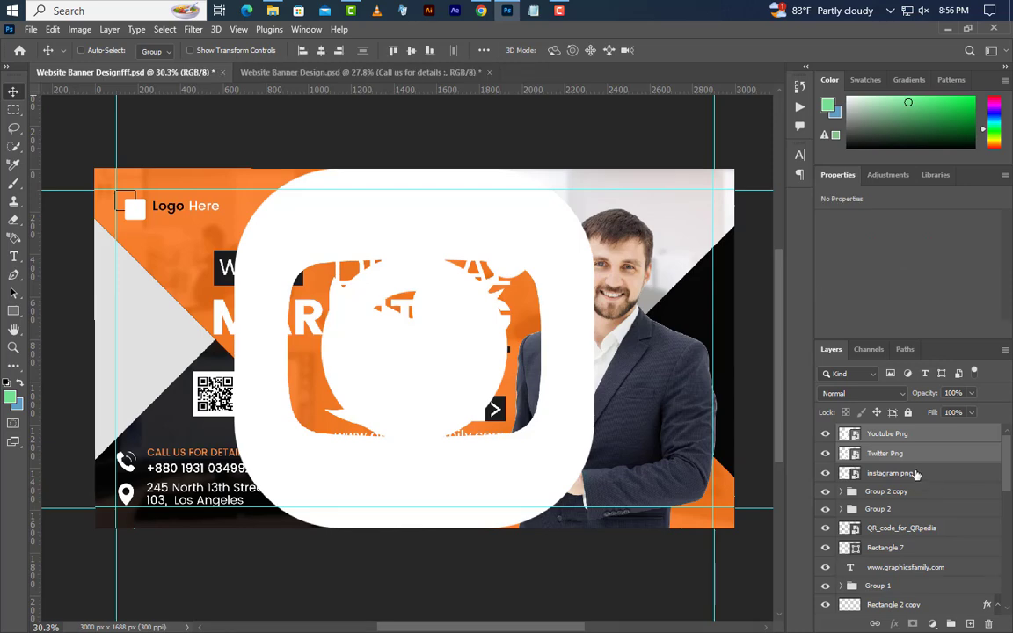
left_click(916, 474, "shift")
left_click(951, 623)
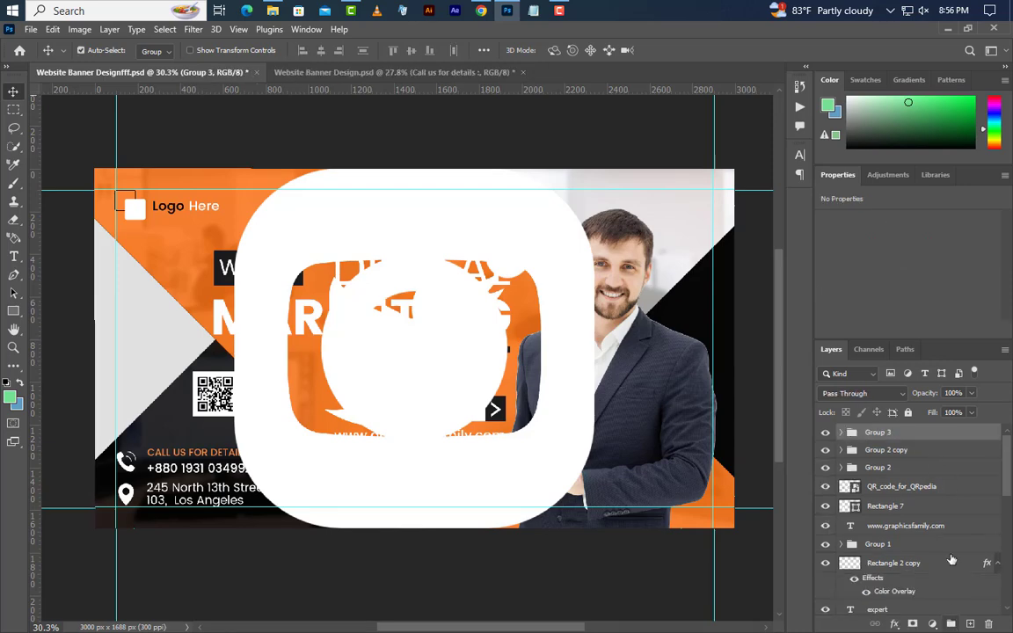
double_click(948, 437)
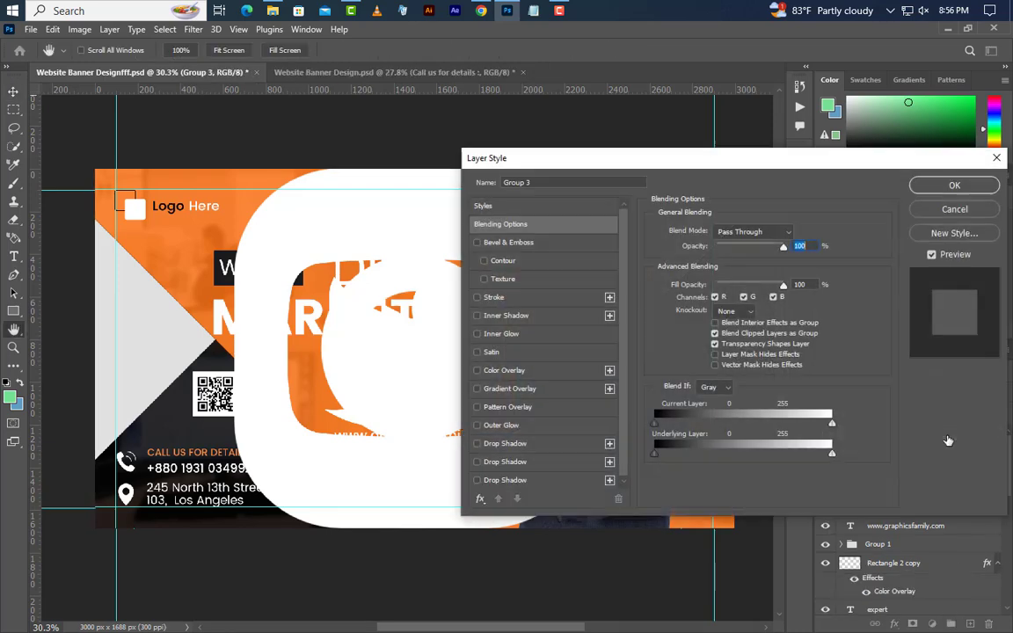
left_click(505, 370)
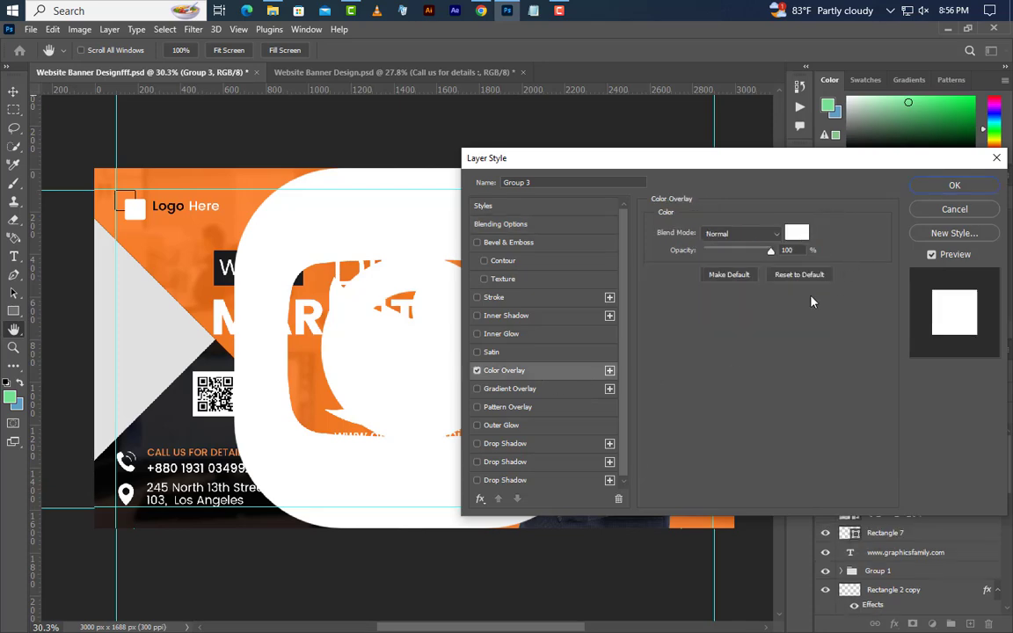
left_click(797, 232)
left_click(180, 409)
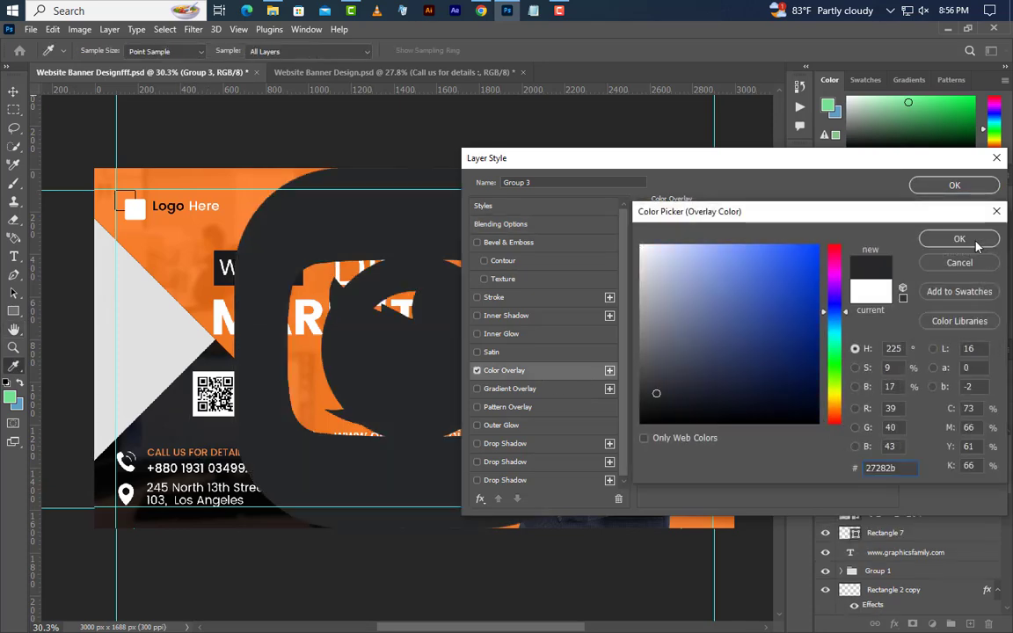
left_click(971, 242)
left_click(954, 185)
Free Transform the icon group to shrink it into the banner's top-right corner
left_click(52, 29)
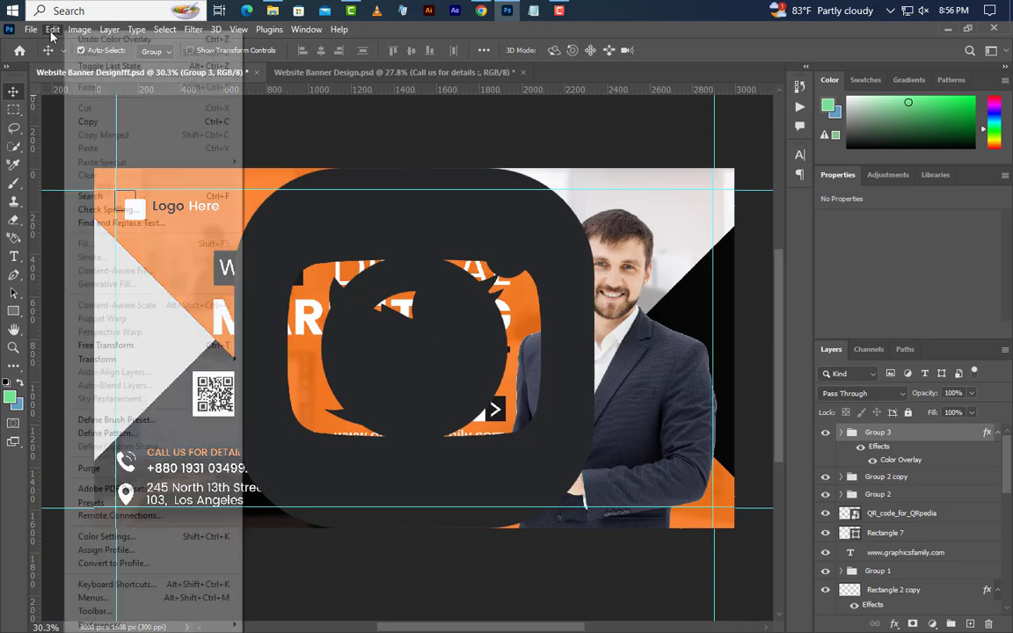
left_click(106, 344)
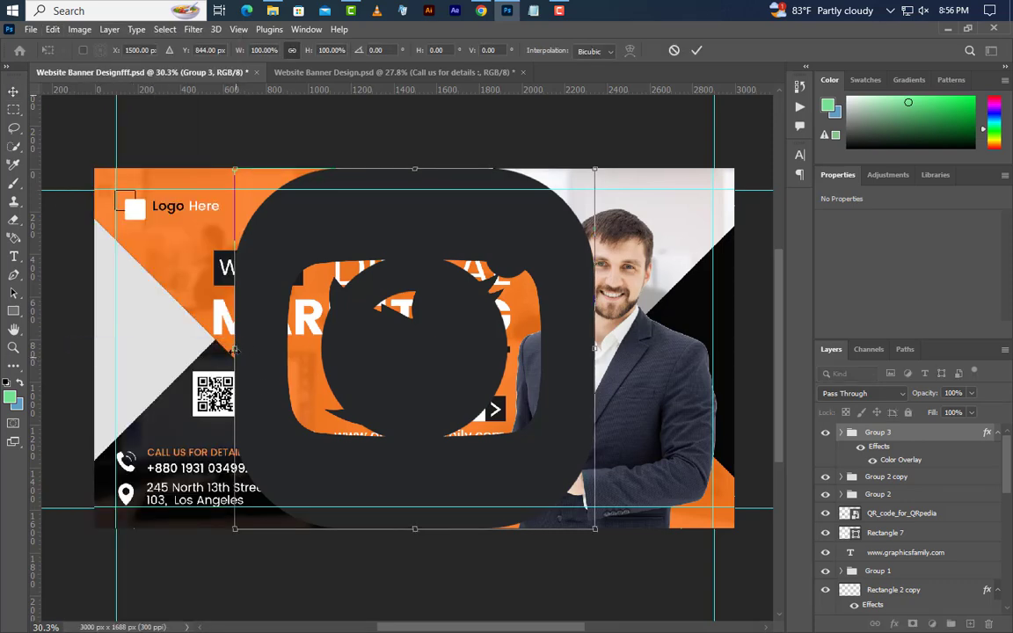
left_click_drag(235, 350, 695, 207)
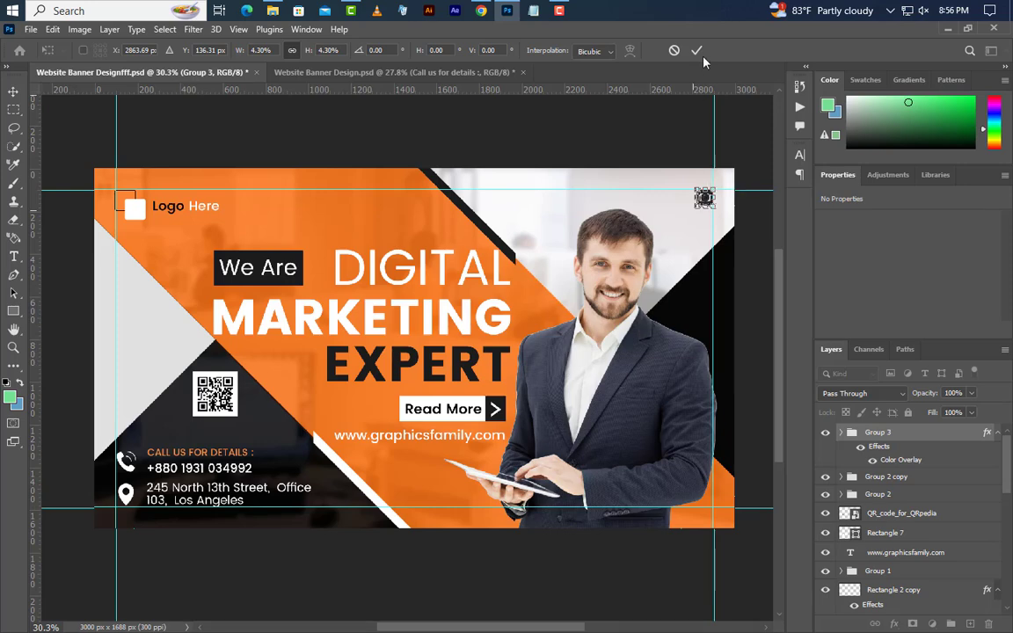
left_click(696, 50)
Nudge the Twitter and YouTube icons down so the three icons stack vertically
left_click(841, 432)
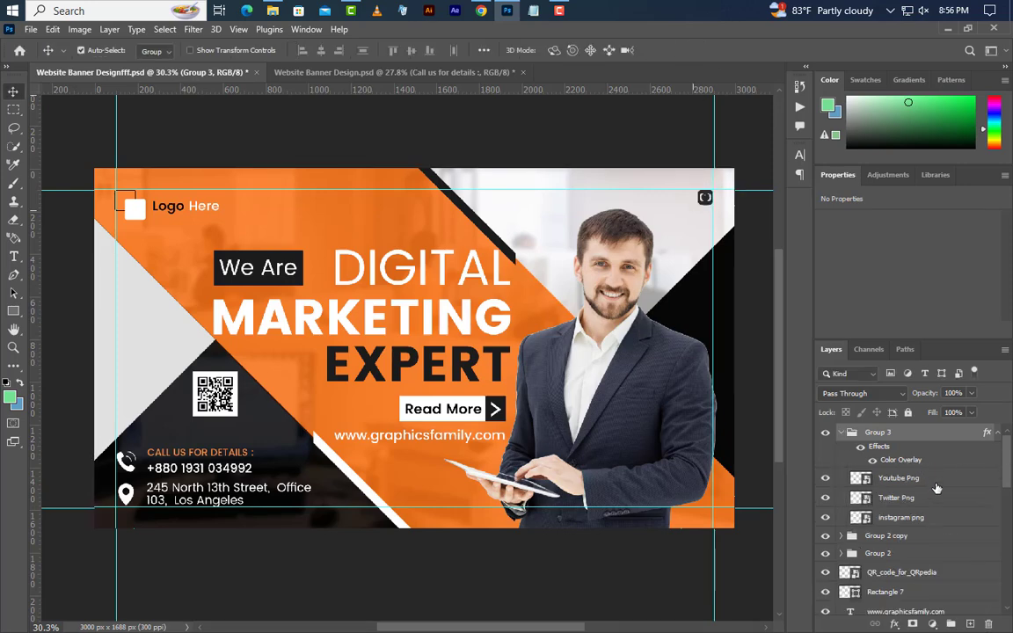
left_click(933, 483)
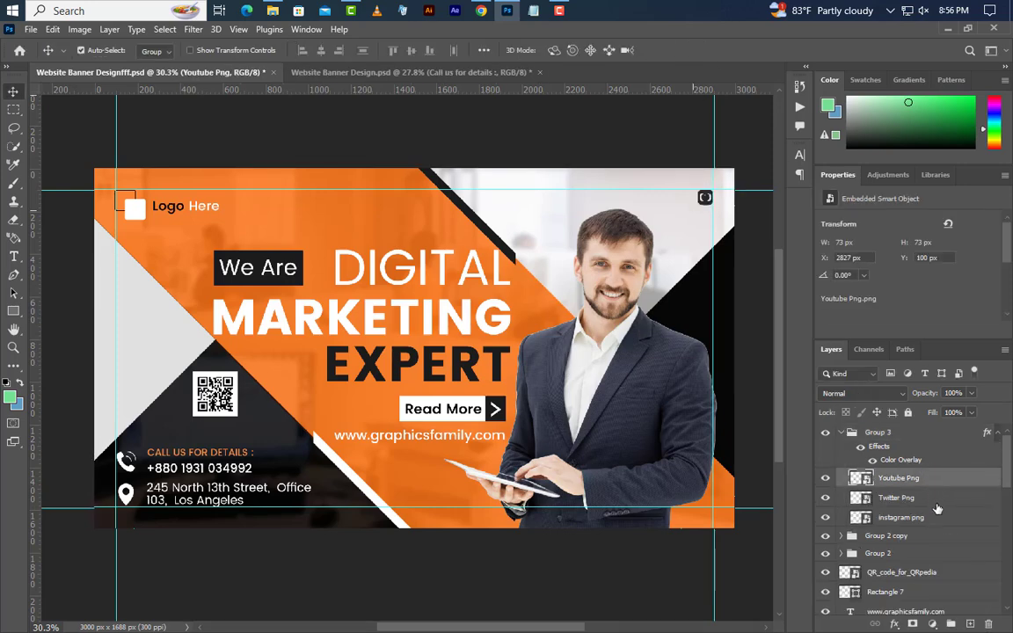
left_click(936, 503)
key("shift+Down")
key("shift+Down")
key("shift+Down")
key("shift+Down")
key("shift+Down")
key("shift+Down")
key("shift+Down")
key("shift+Down")
key("shift+Down")
key("shift+Down")
key("Up")
key("Up")
key("Up")
key("Up")
key("Up")
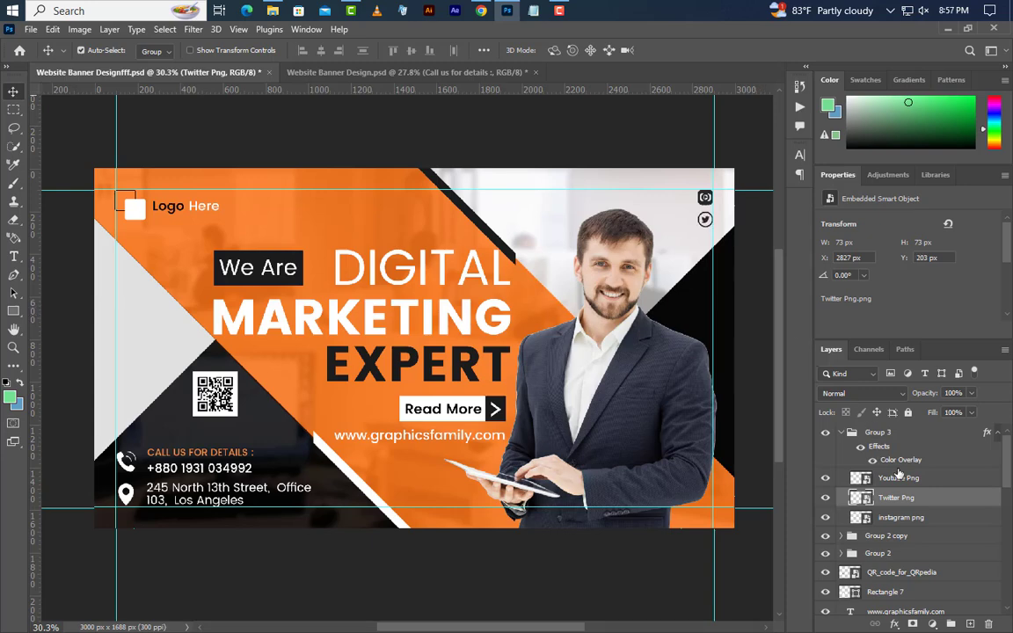
left_click(921, 481)
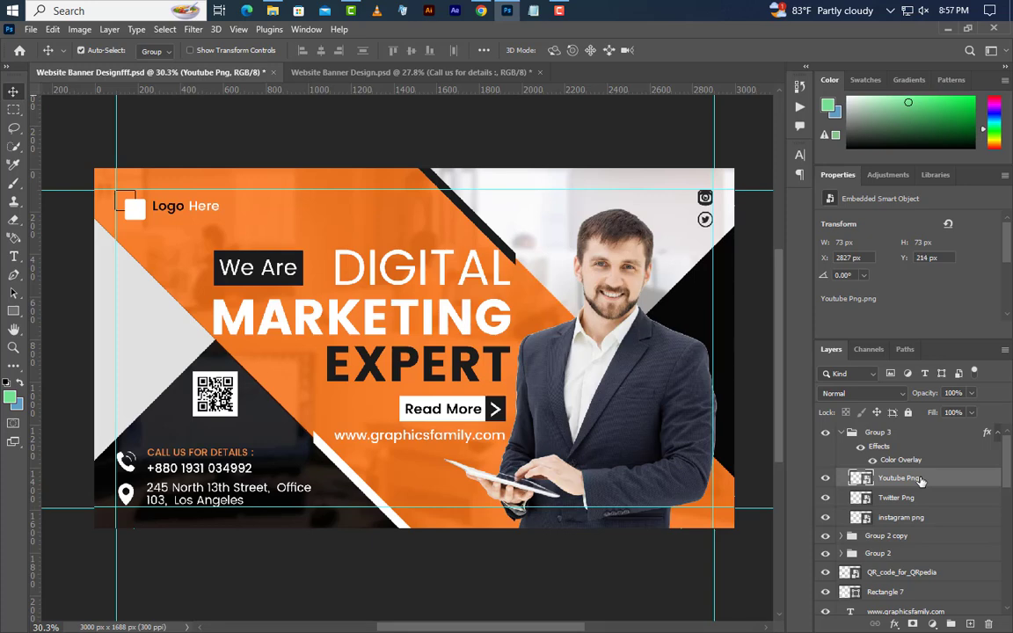
key("Down")
key("Down")
key("Down")
key("Down")
key("Down")
key("Down")
key("shift+Down")
key("shift+Down")
Draw a small orange dot with the Ellipse Tool near the banner's left edge
left_click(14, 310)
left_click(70, 324)
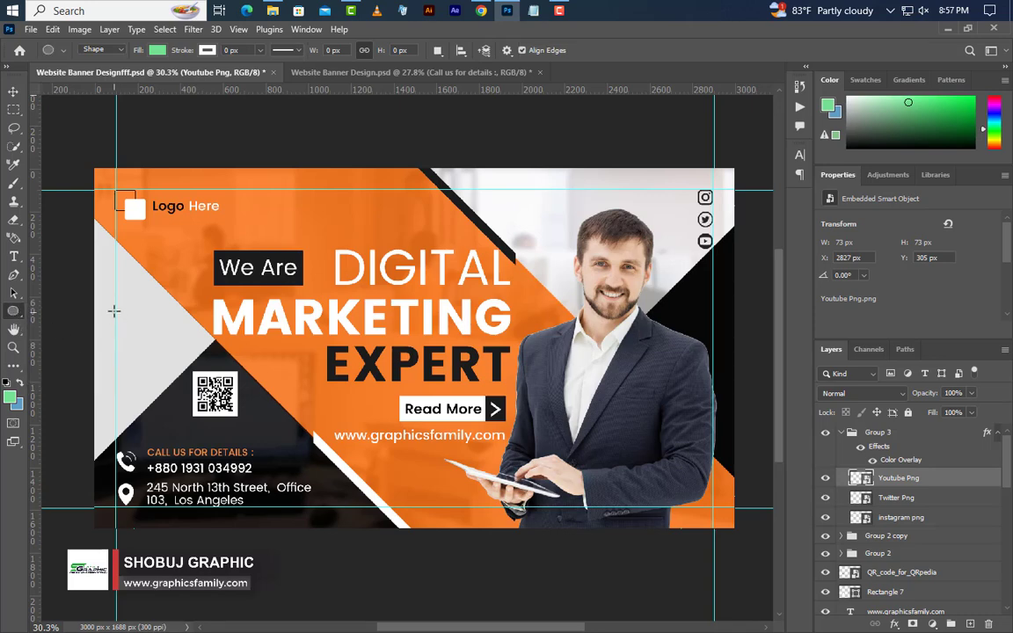
left_click_drag(115, 309, 124, 314)
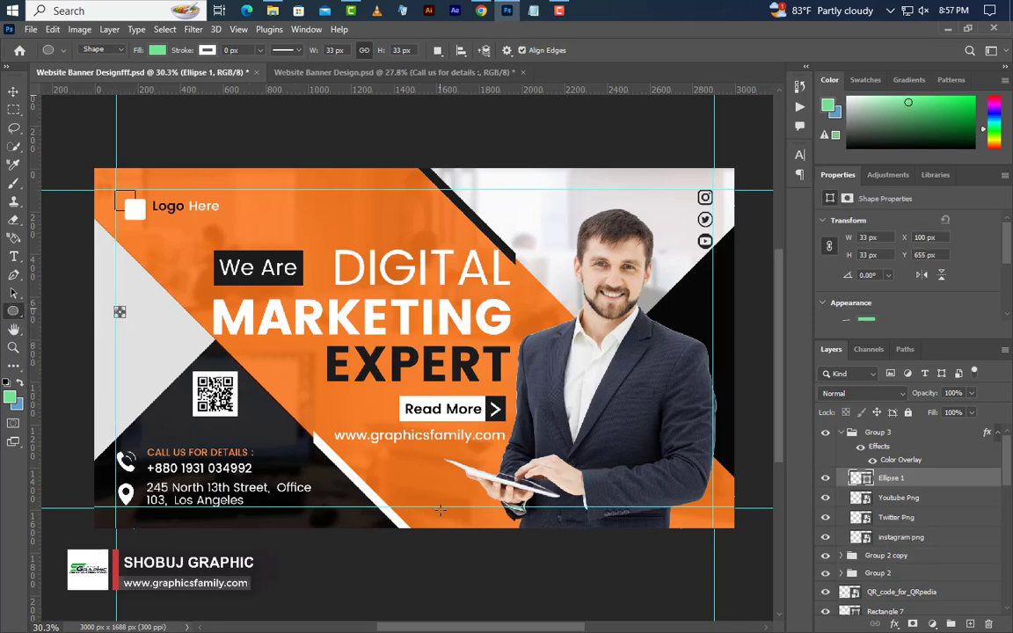
double_click(861, 478)
left_click(320, 225)
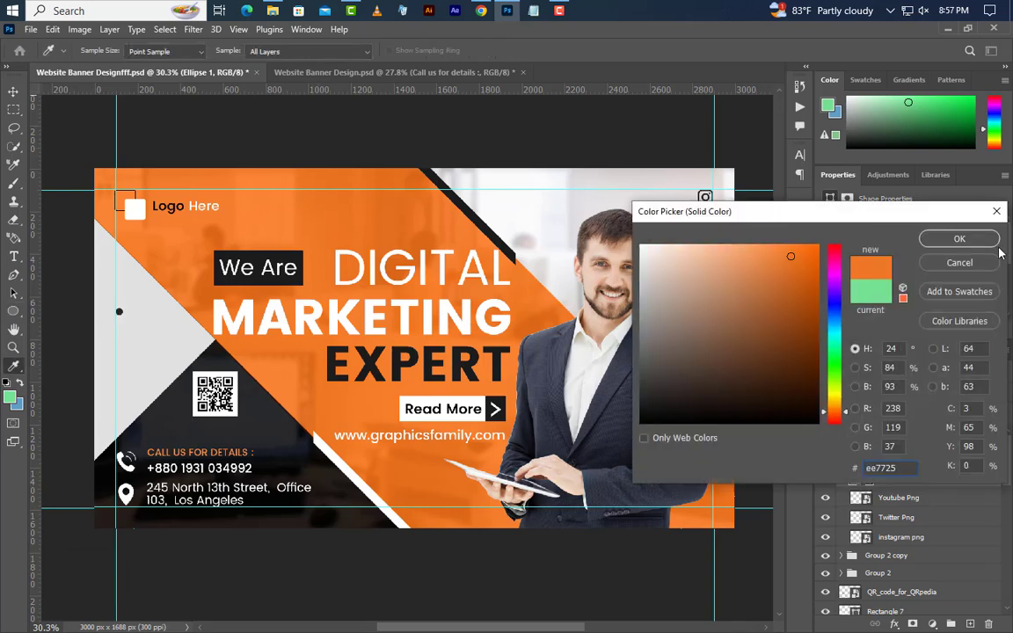
left_click(961, 239)
left_click_drag(879, 434, 914, 424)
Duplicate the dot downward into a column and recolour the copies near-black
left_click(14, 90)
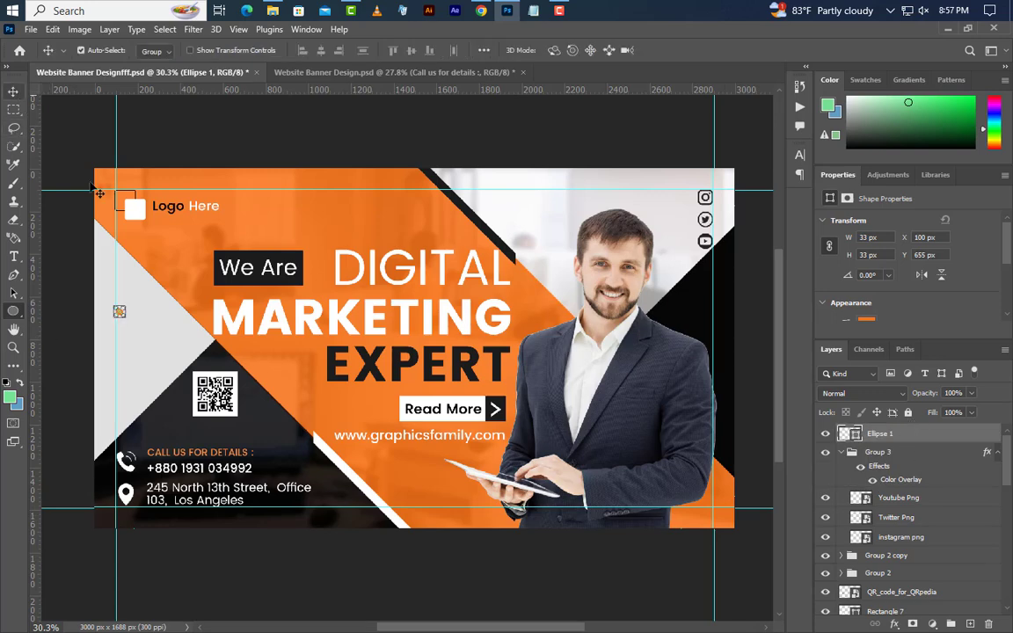
left_click_drag(120, 312, 121, 335)
double_click(859, 438)
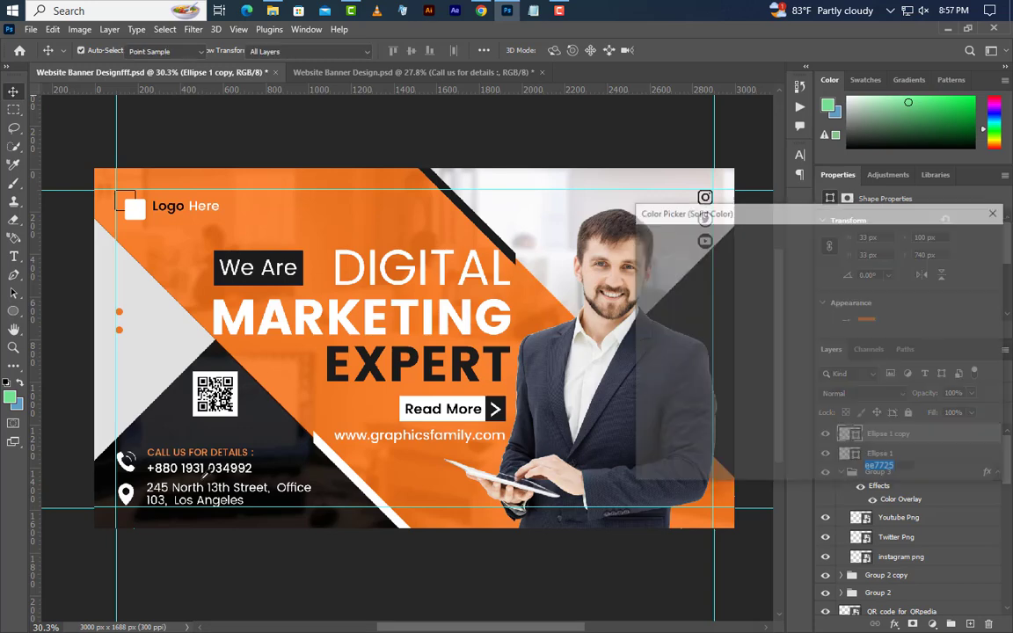
left_click(263, 457)
left_click(959, 238)
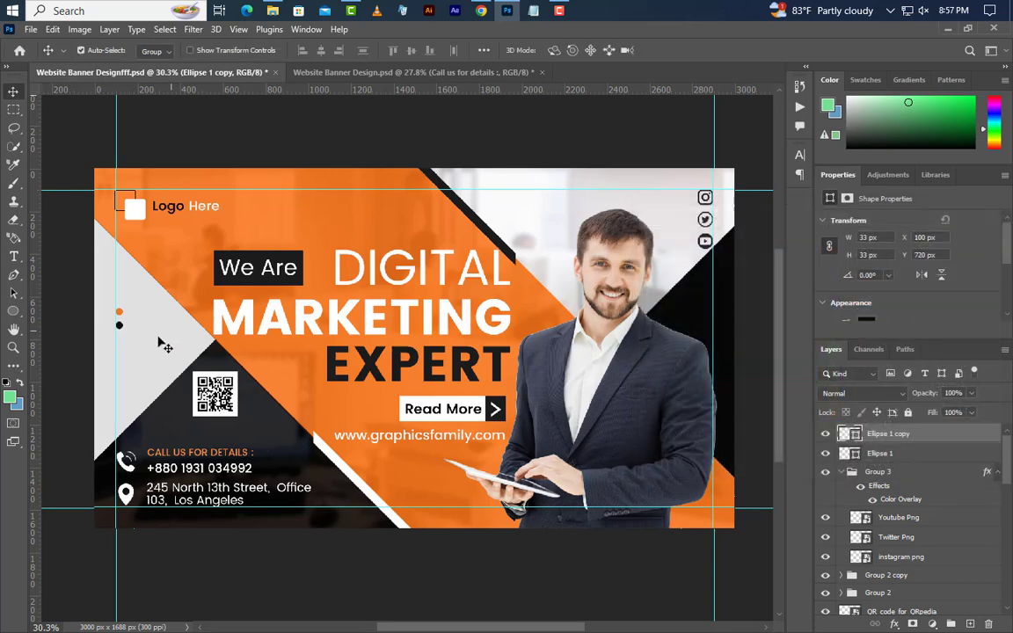
left_click_drag(120, 328, 121, 354)
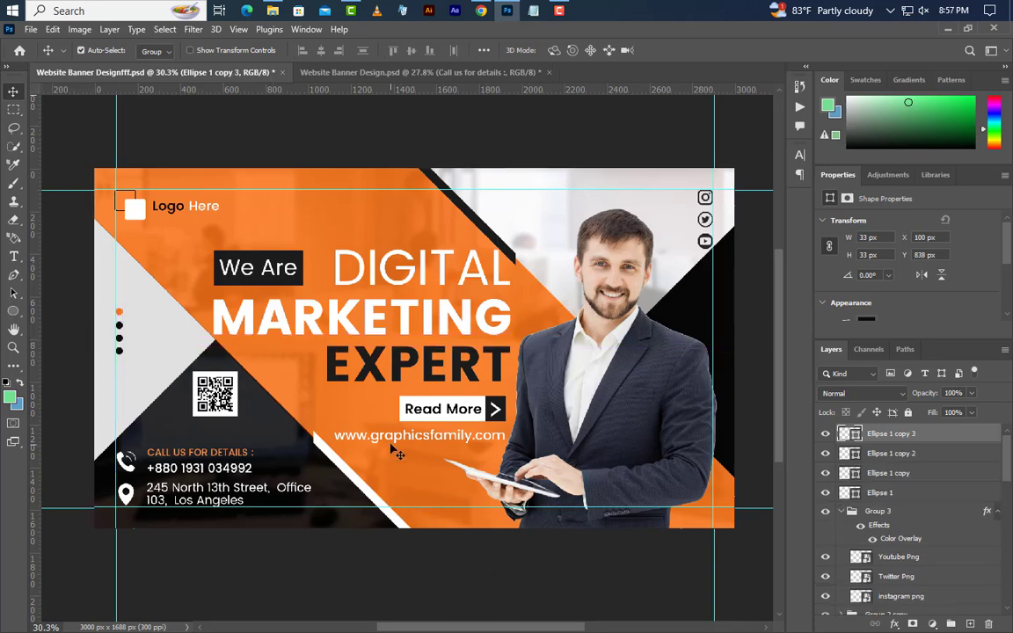
Group the four dot layers and switch to the Website Banner Design document
left_click(891, 491, "shift")
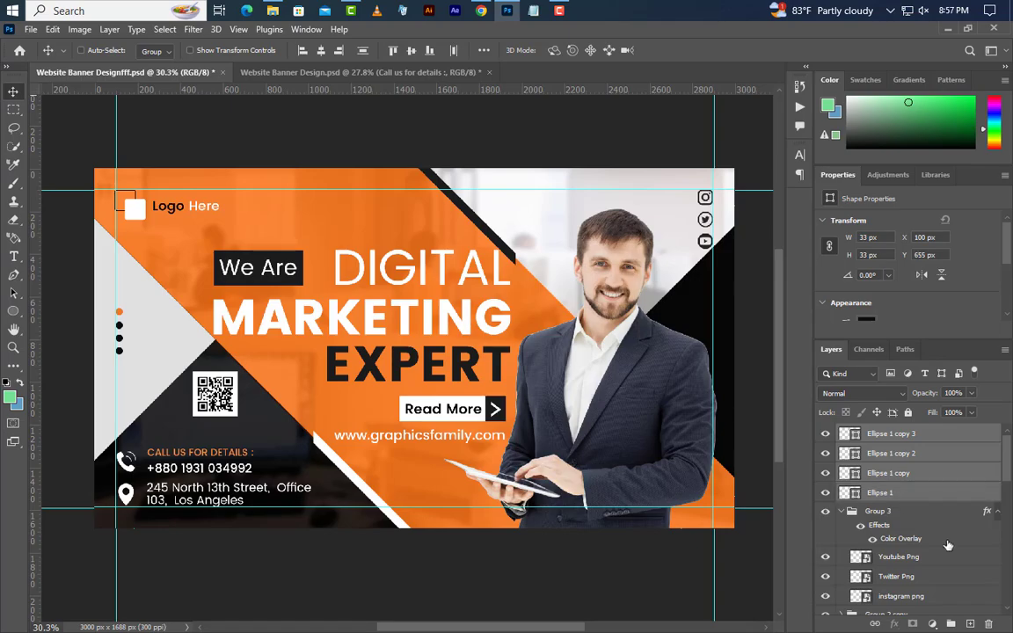
left_click(952, 624)
key("ctrl+Tab")
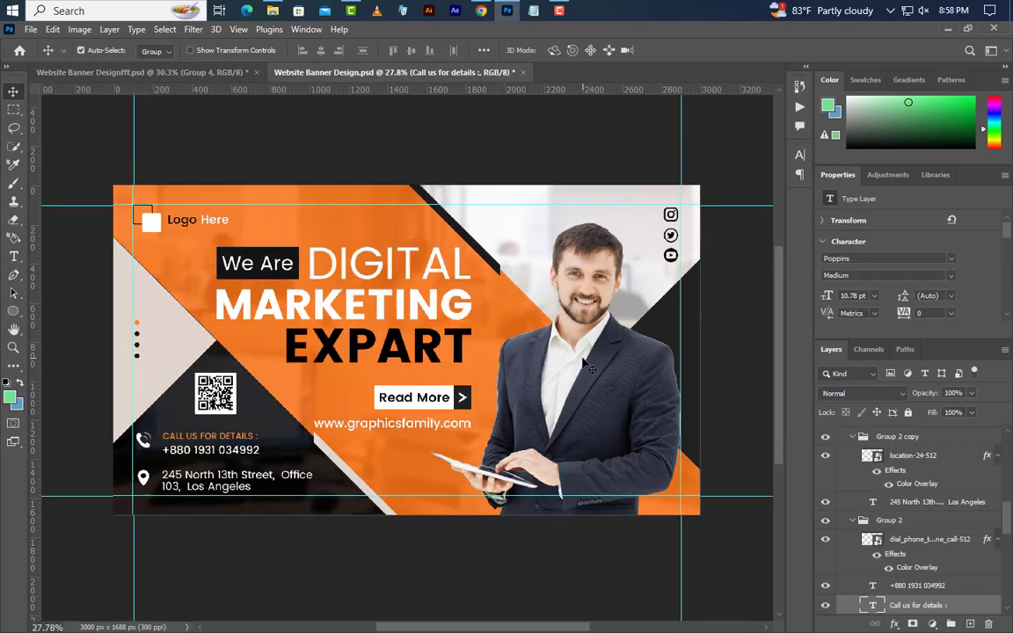